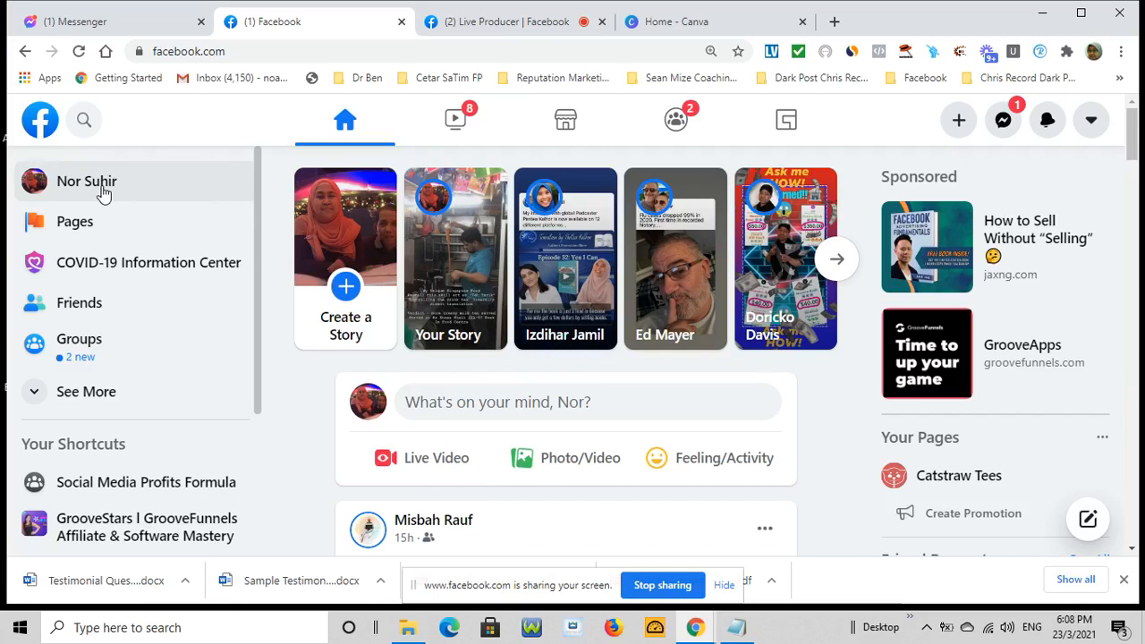
Open your own profile and scroll through its cover banner, intro details and posts
left_click(104, 193)
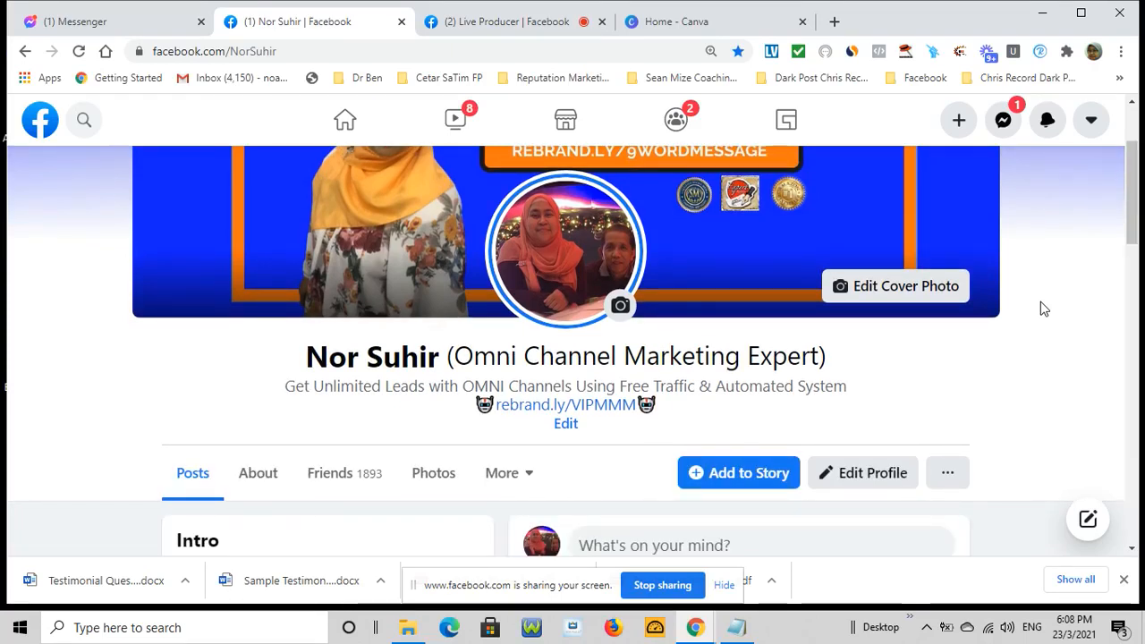
scroll(1042, 307, "down", 3)
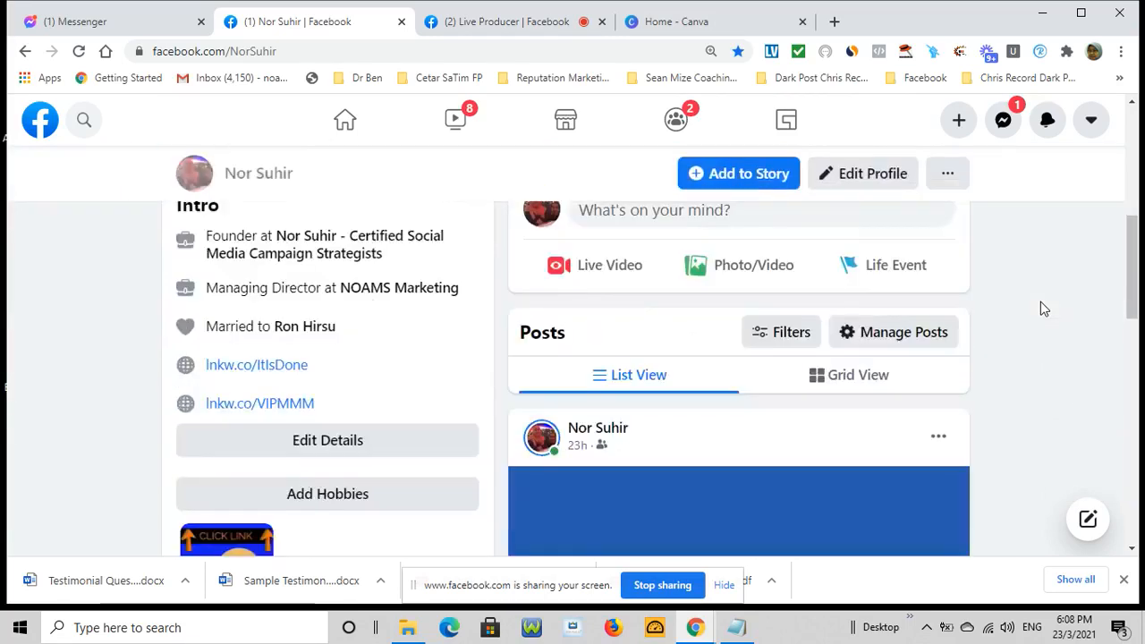
scroll(1042, 308, "up", 3)
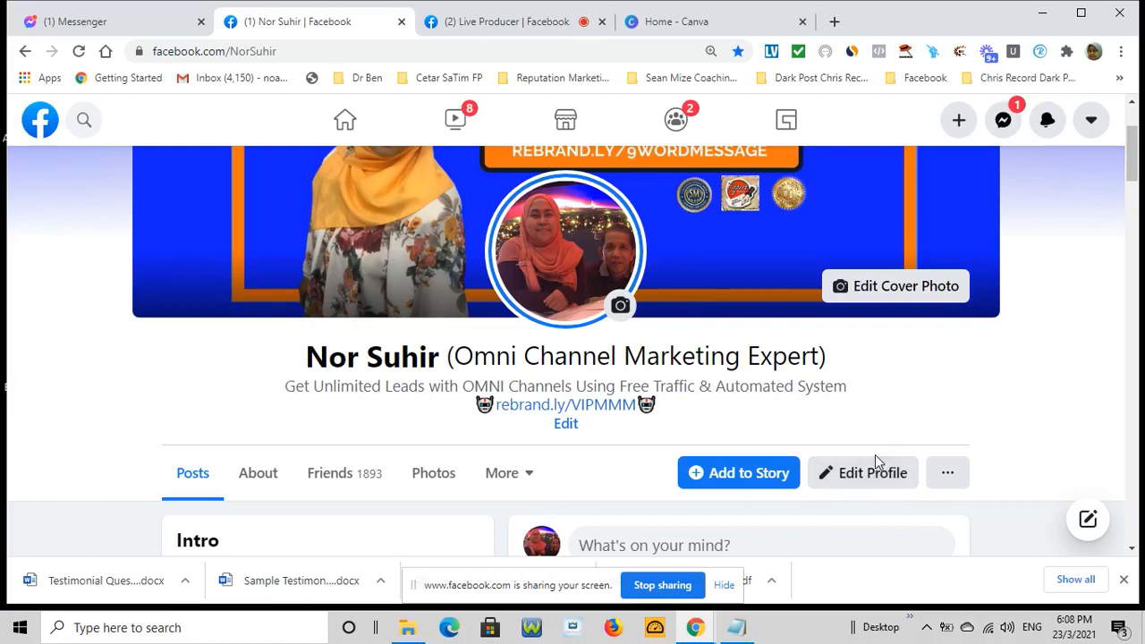
scroll(875, 454, "up", 2)
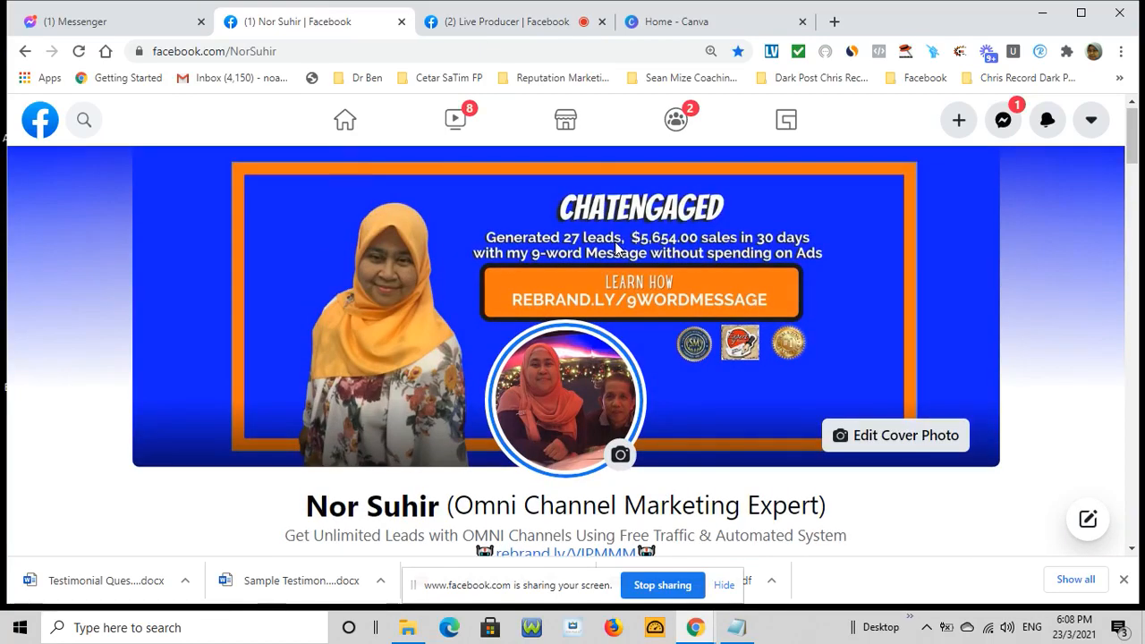
From the home feed, search 'cucina' and choose the 'cucina restaurant and catering' suggestion
left_click(347, 125)
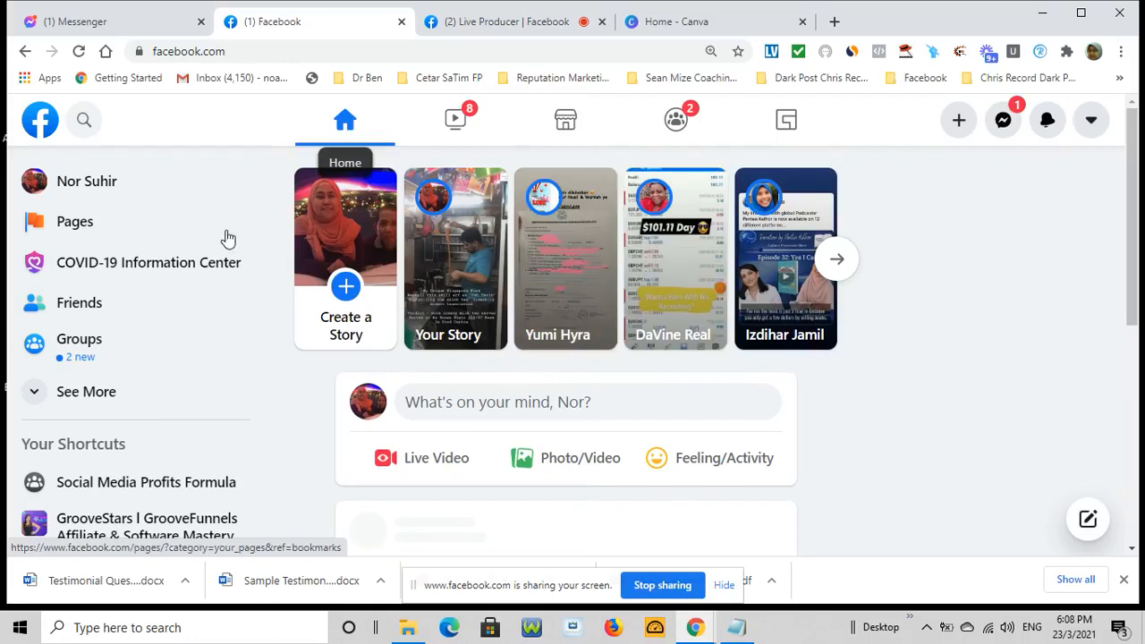
scroll(191, 414, "down", 1)
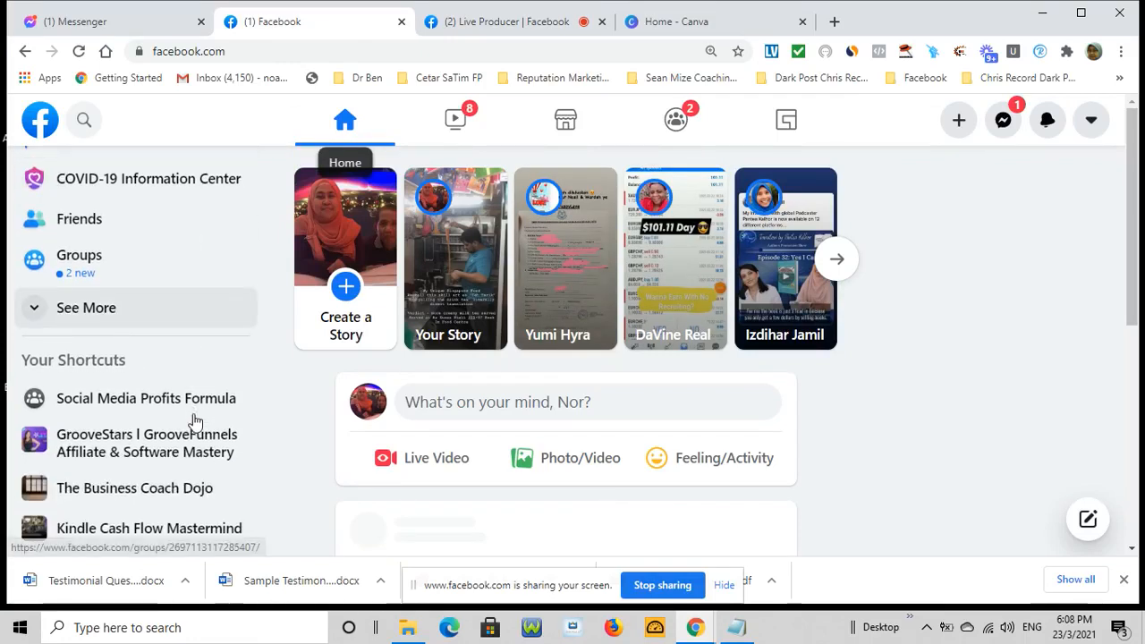
scroll(194, 417, "down", 1)
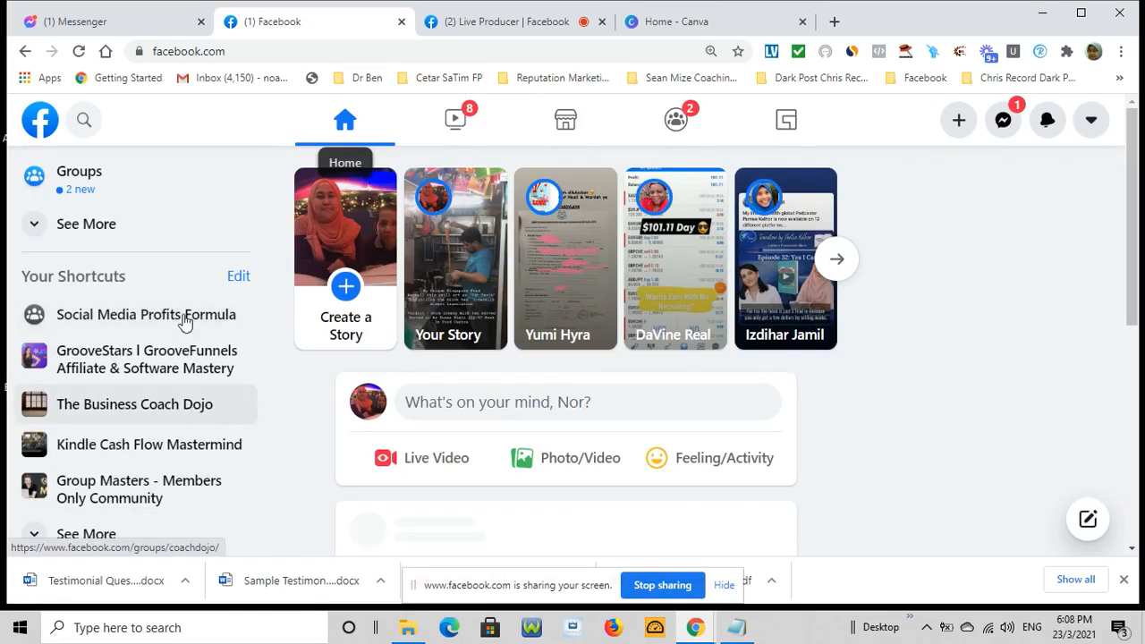
left_click(84, 125)
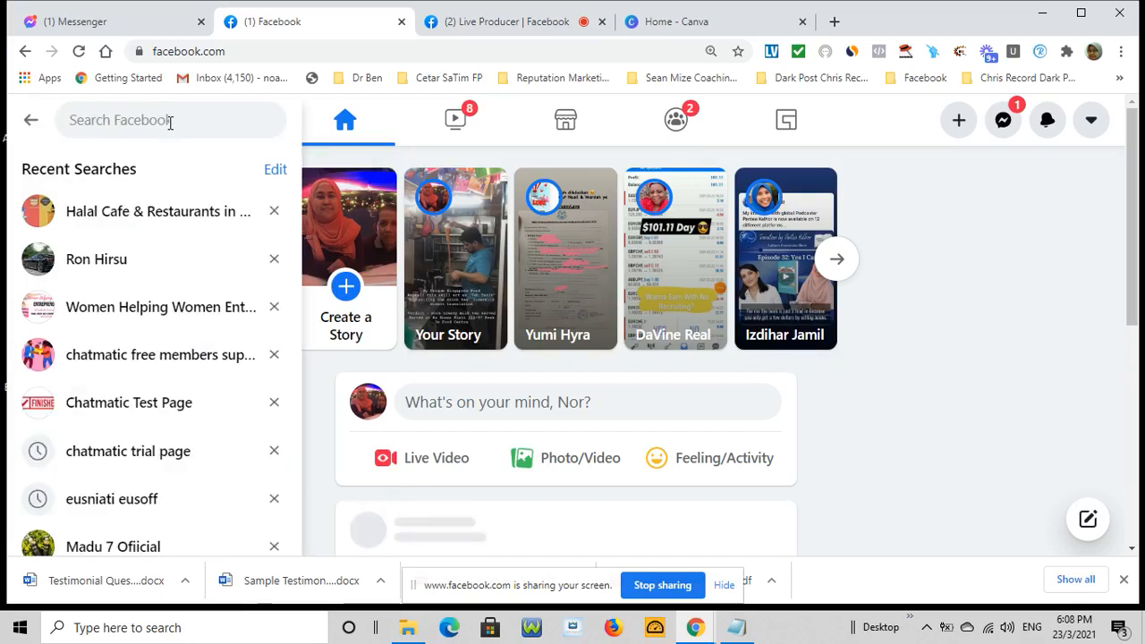
type("cucina")
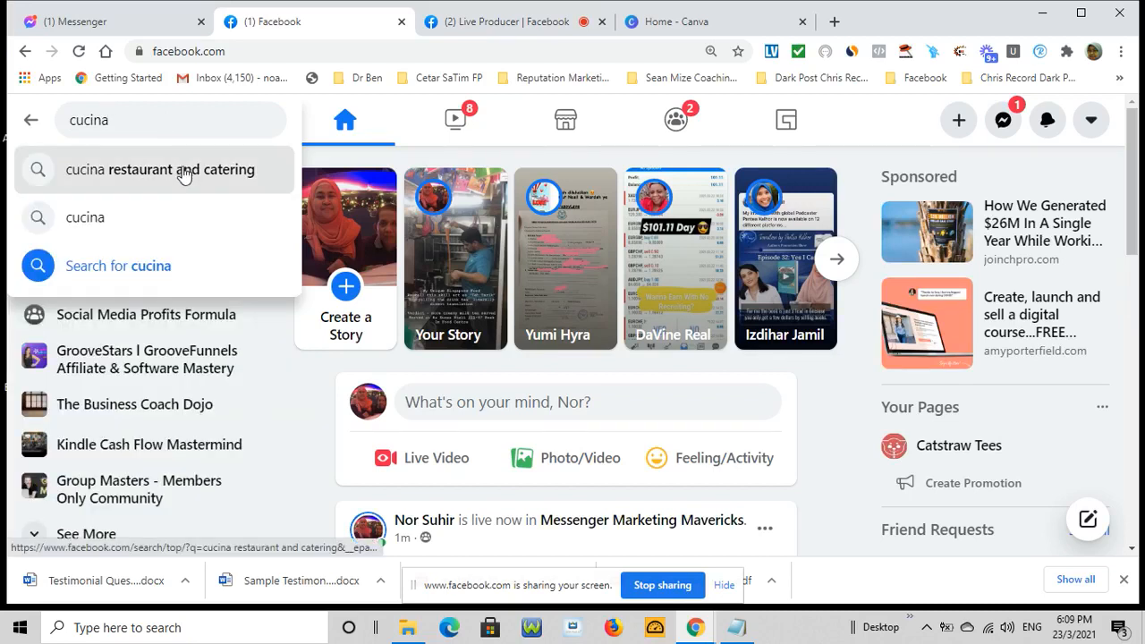
left_click(184, 174)
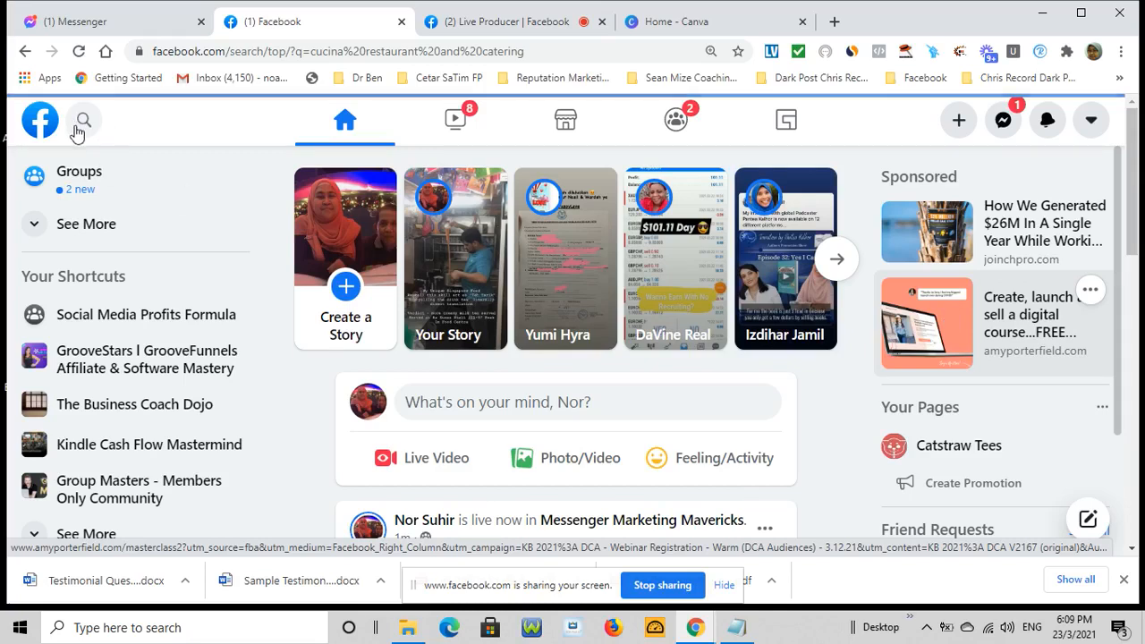
scroll(82, 136, "down", 1)
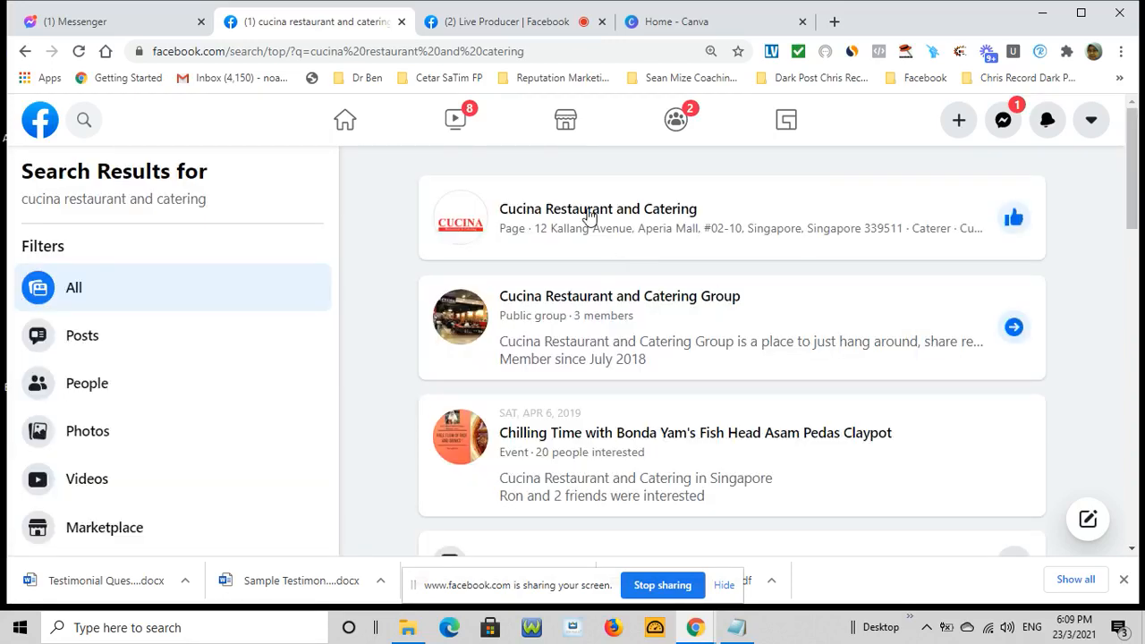
Open the Cucina Restaurant and Catering Page and close the Messenger chat covering it
left_click(589, 215)
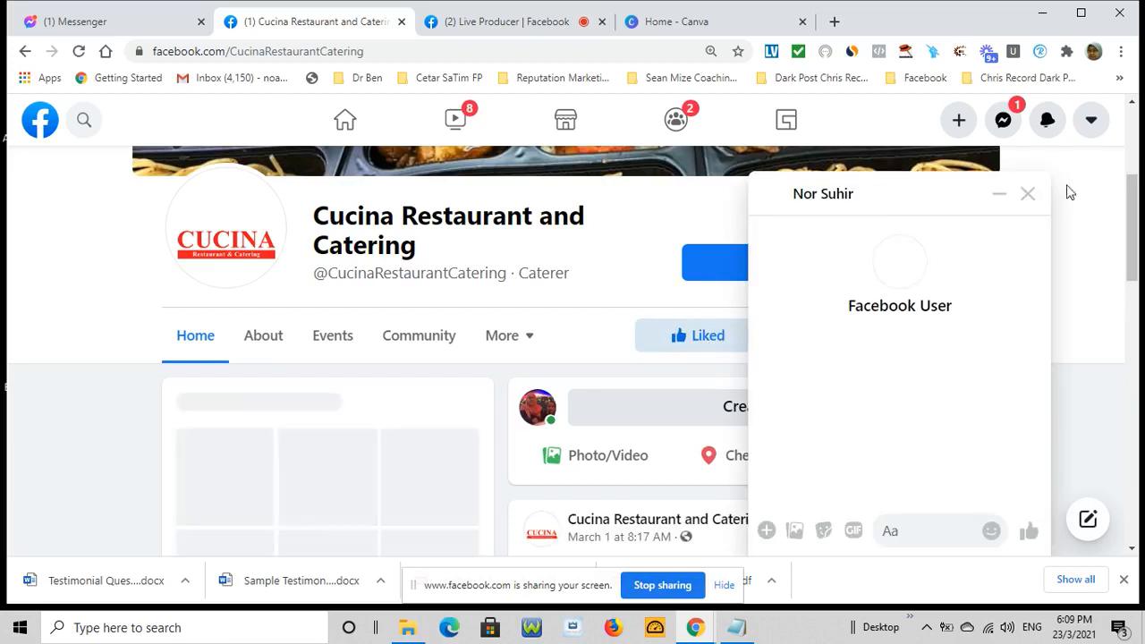
left_click(1028, 194)
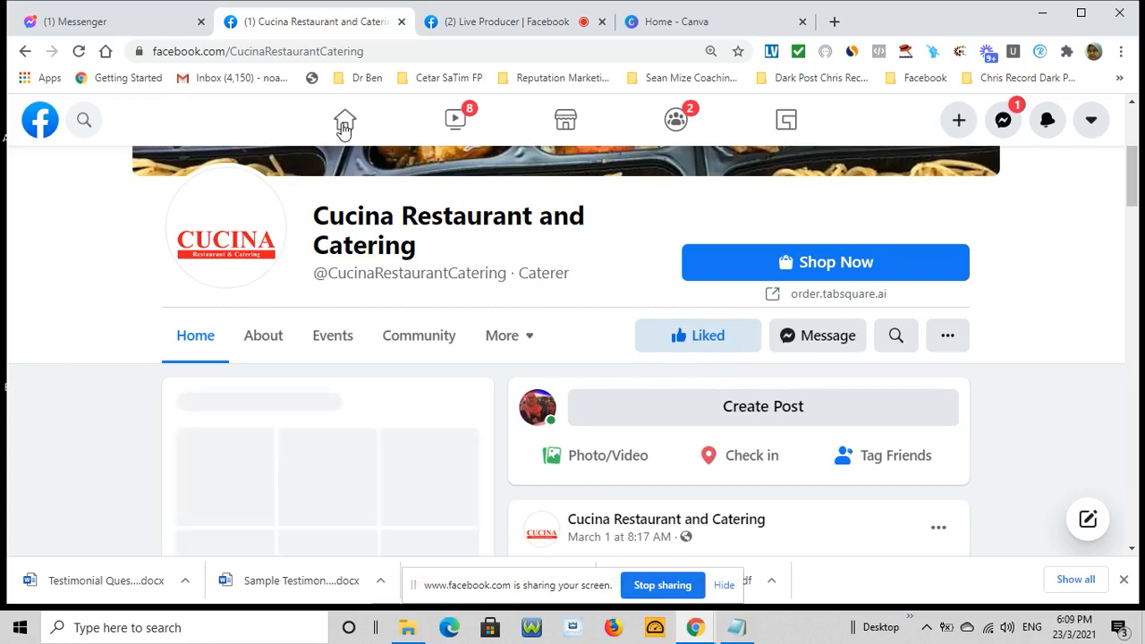
left_click(86, 121)
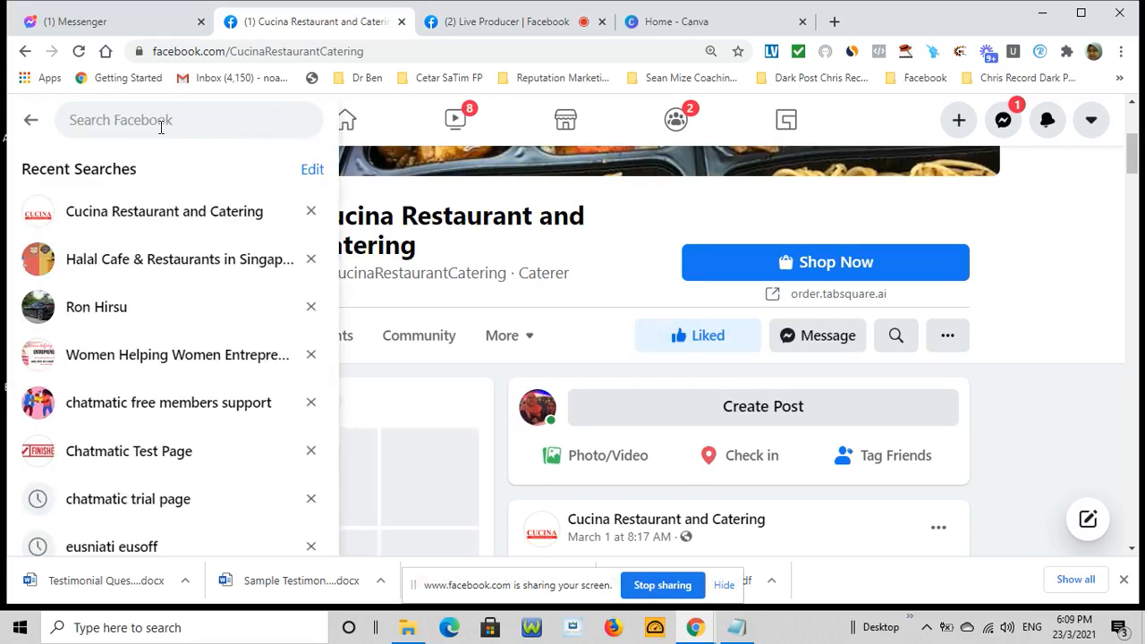
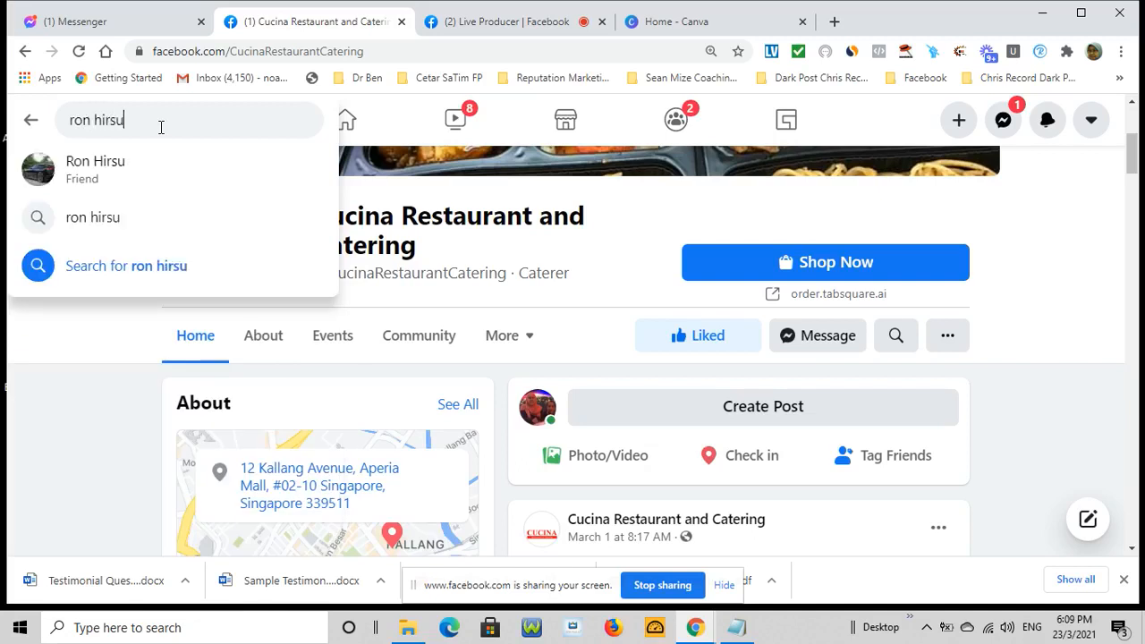
Search a friend's name, view their profile briefly, then go back to the home feed
left_click(96, 172)
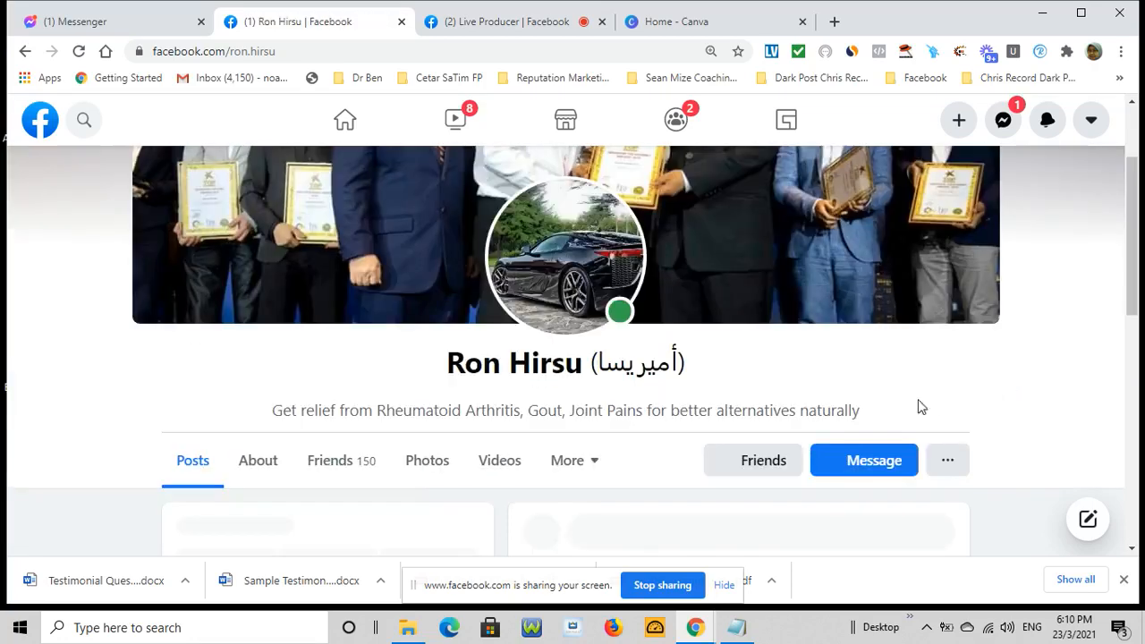
scroll(849, 400, "down", 2)
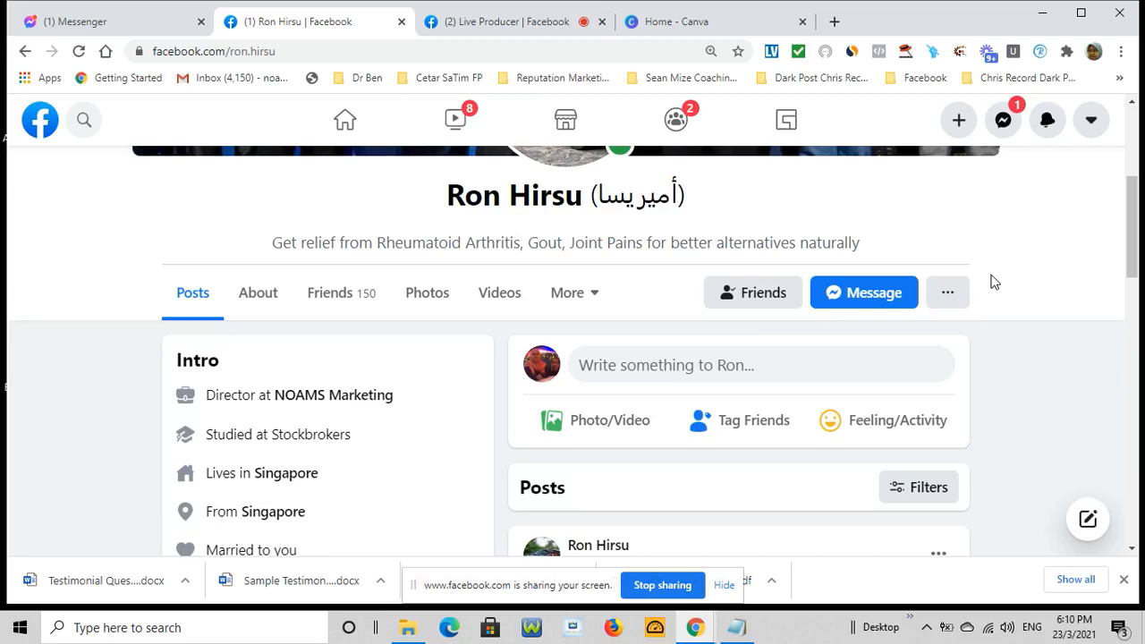
left_click(346, 120)
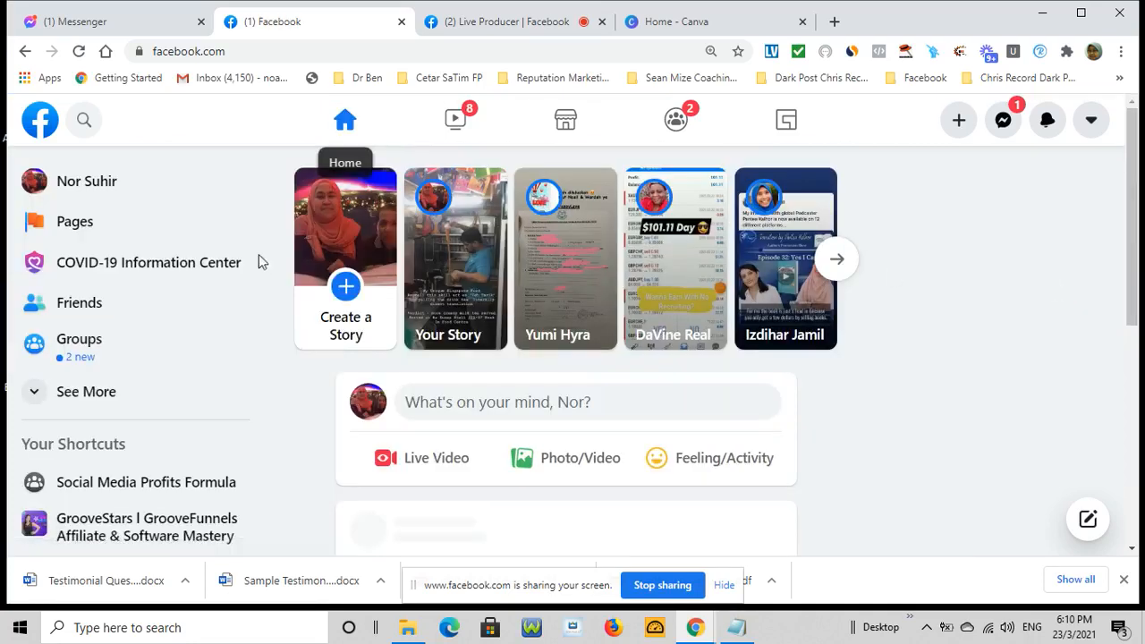
From your profile, choose + Create > Page to start a new business Page
left_click(97, 192)
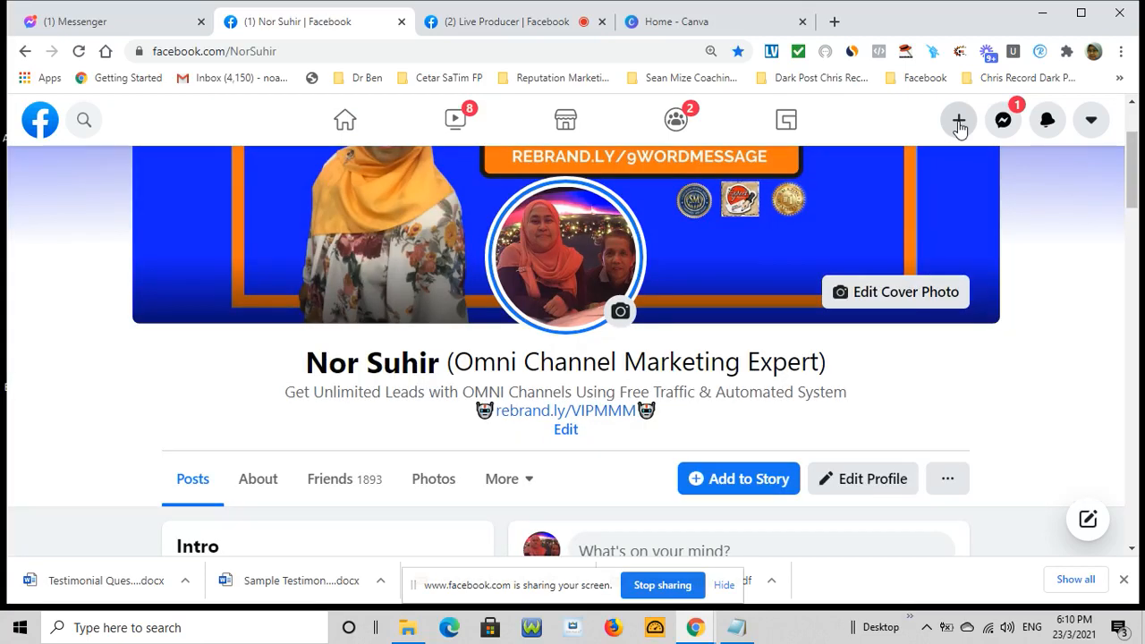
left_click(958, 123)
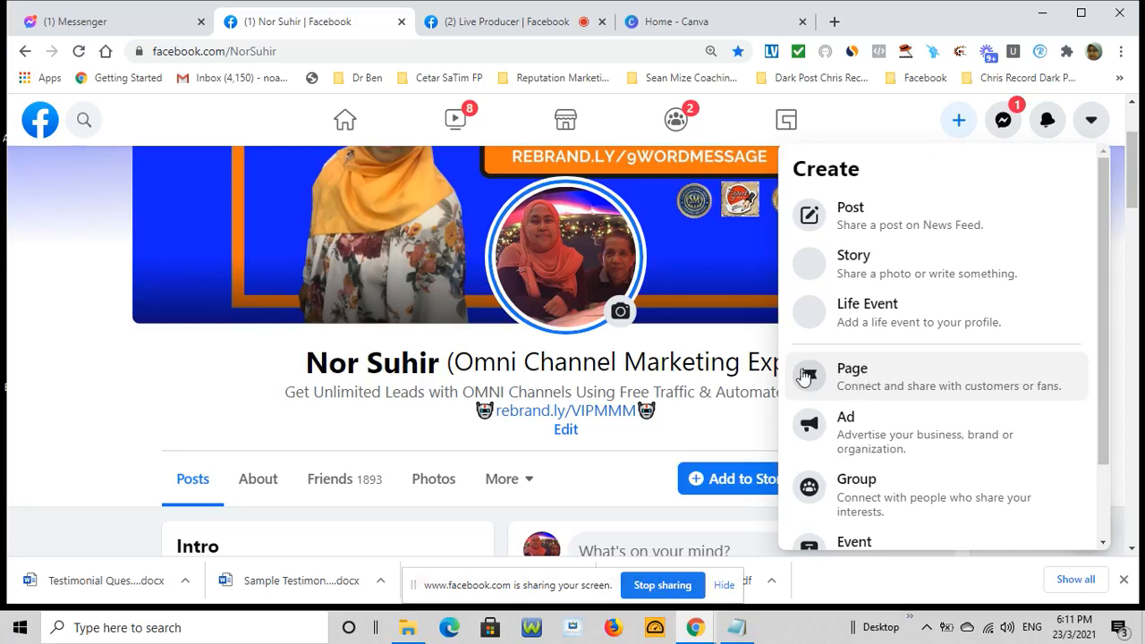
left_click(853, 379)
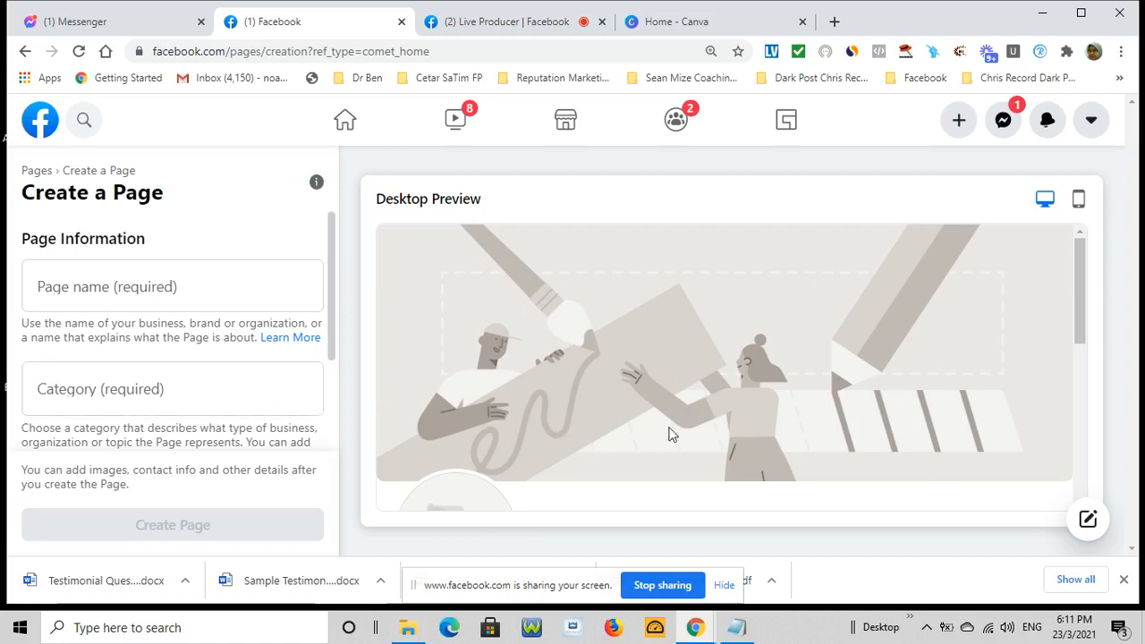
Enter 'Nor Suhir Stall' as the Page name
left_click(177, 297)
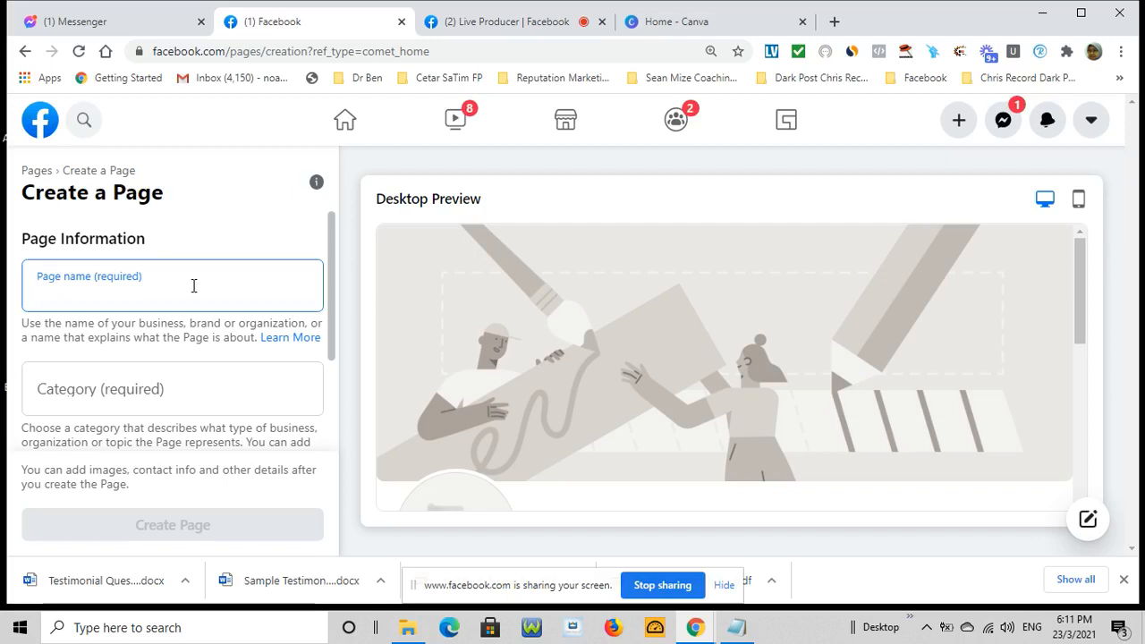
type("Nor Suhir Stall")
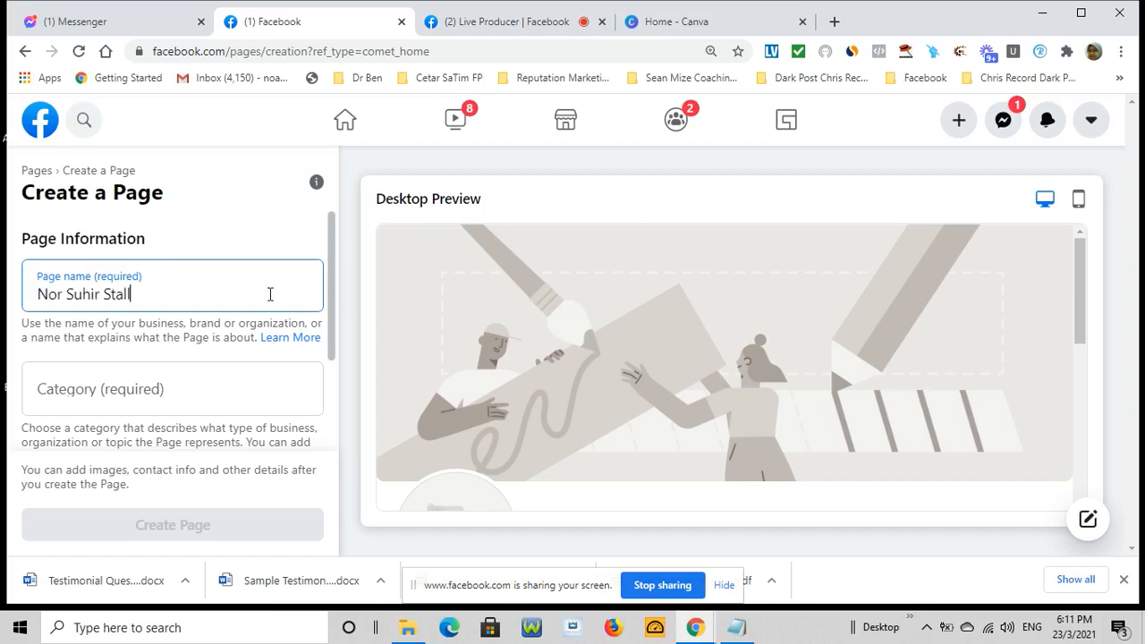
scroll(233, 322, "down", 1)
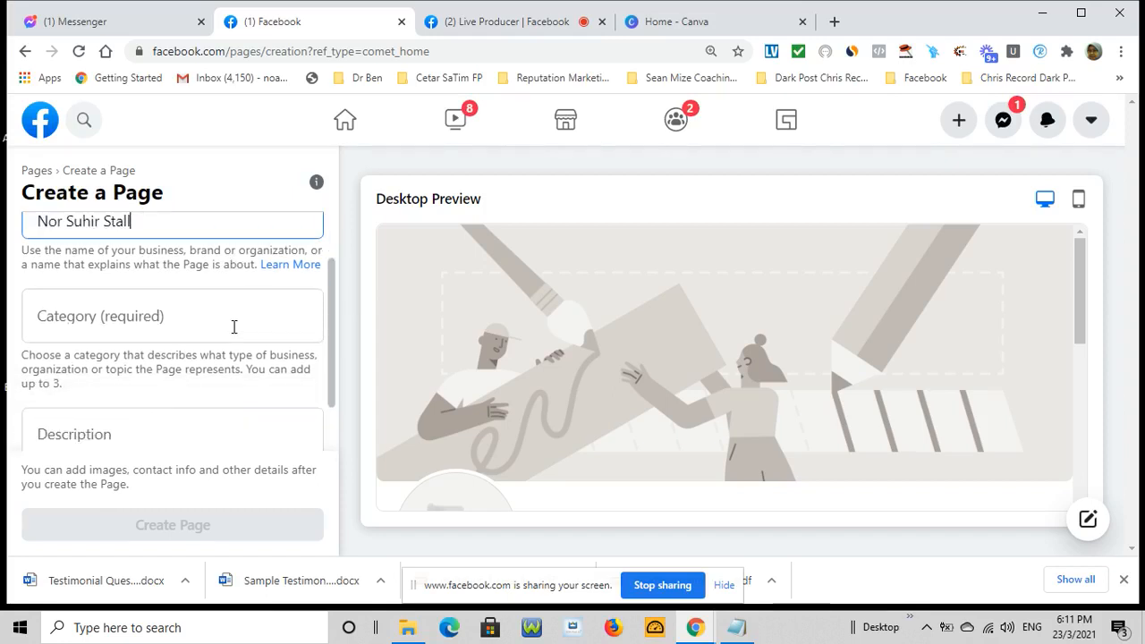
Search 'Food' in Category and pick Foodservice Distributor
left_click(184, 306)
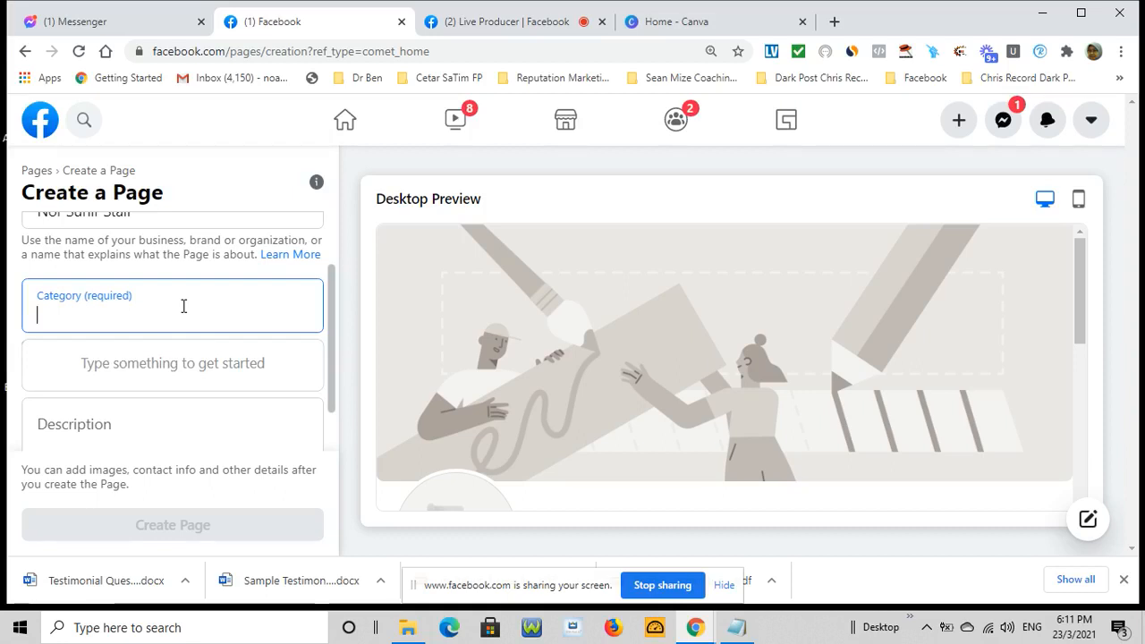
type("Food")
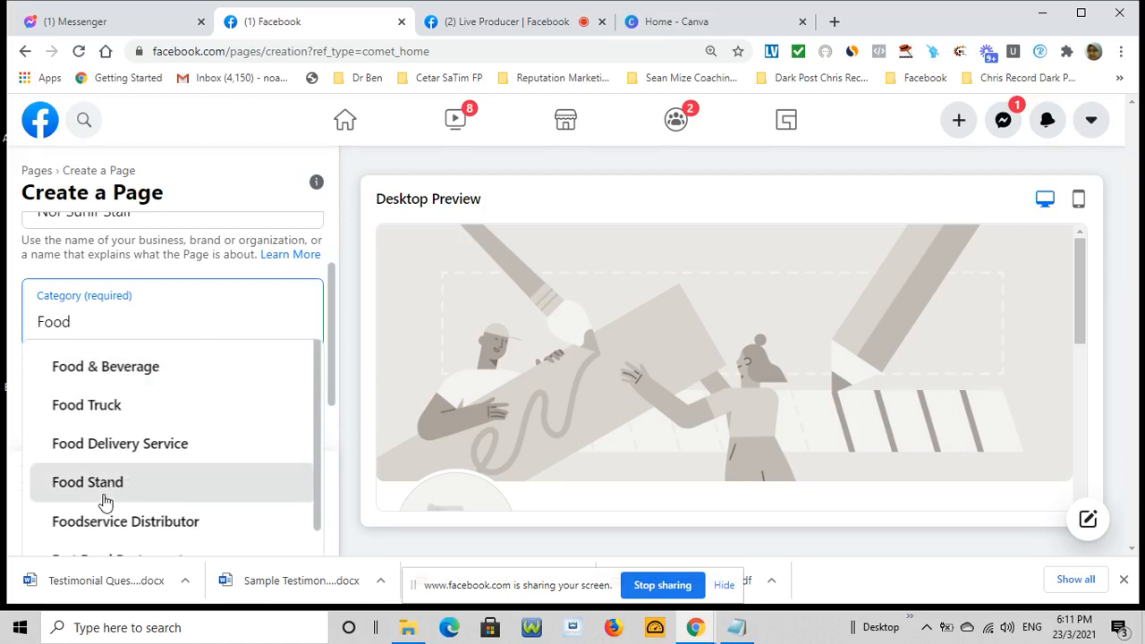
scroll(104, 500, "down", 1)
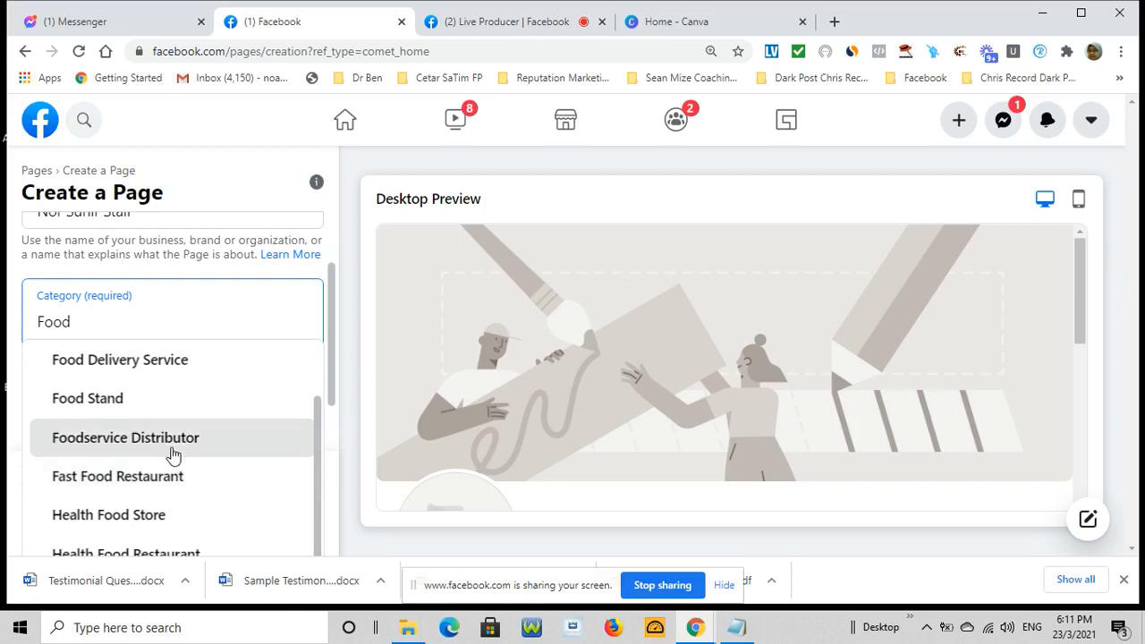
scroll(172, 455, "up", 2)
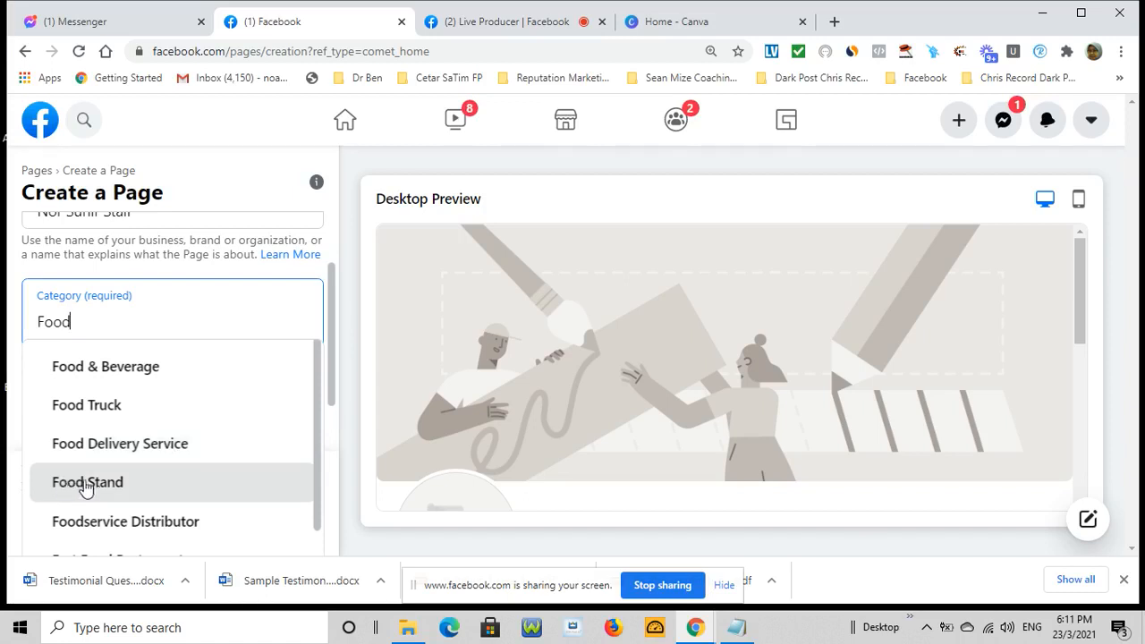
scroll(89, 487, "down", 1)
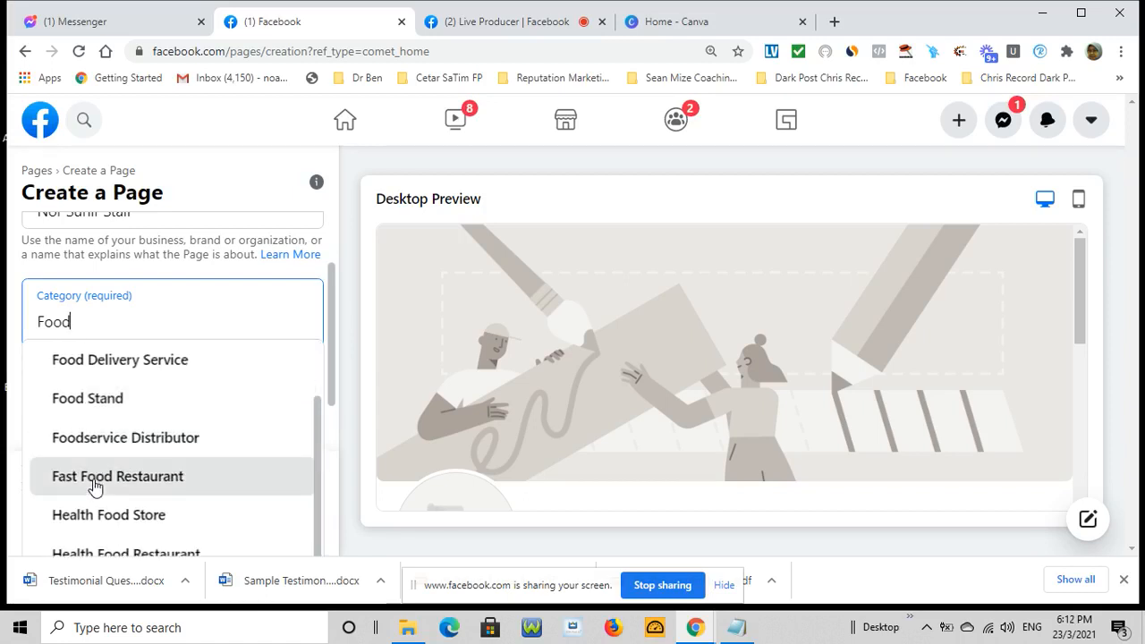
scroll(95, 487, "down", 1)
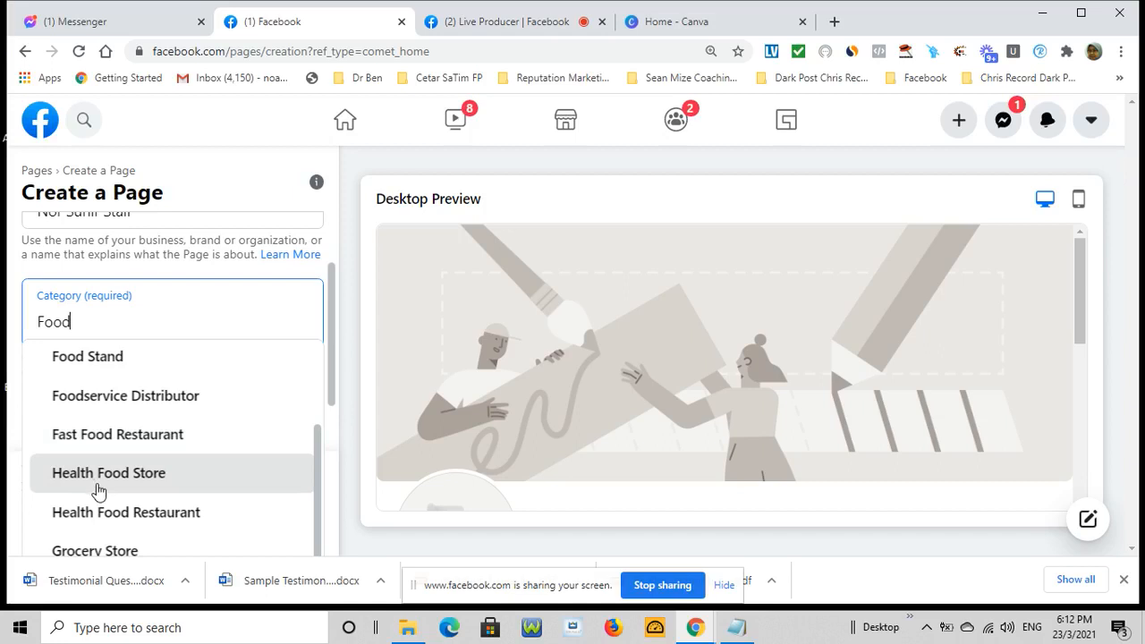
scroll(103, 488, "up", 2)
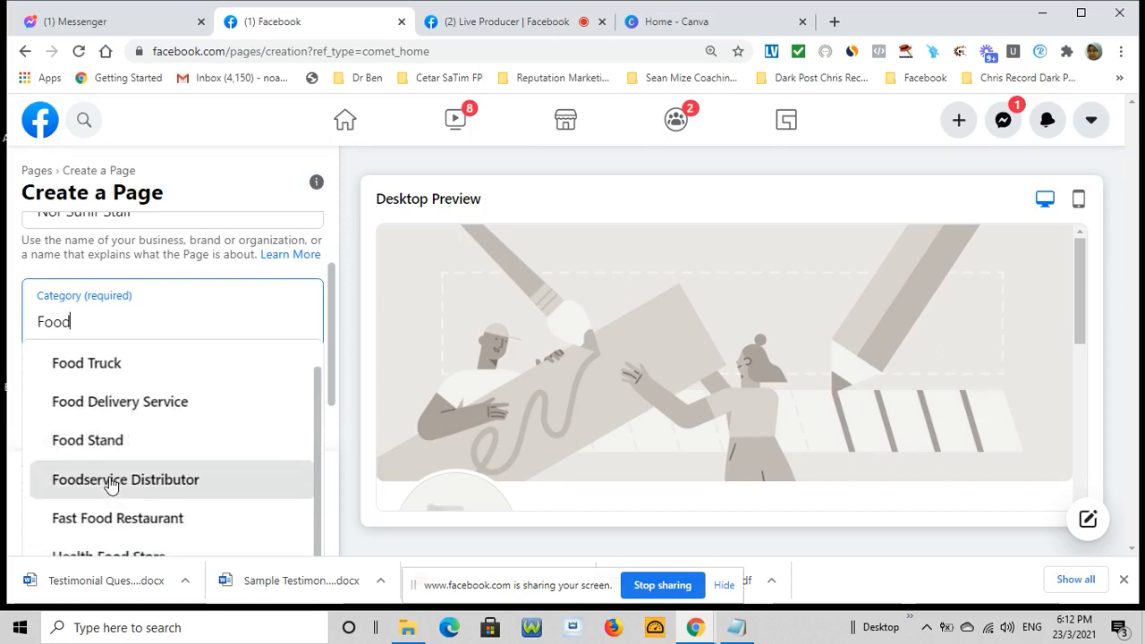
left_click(110, 483)
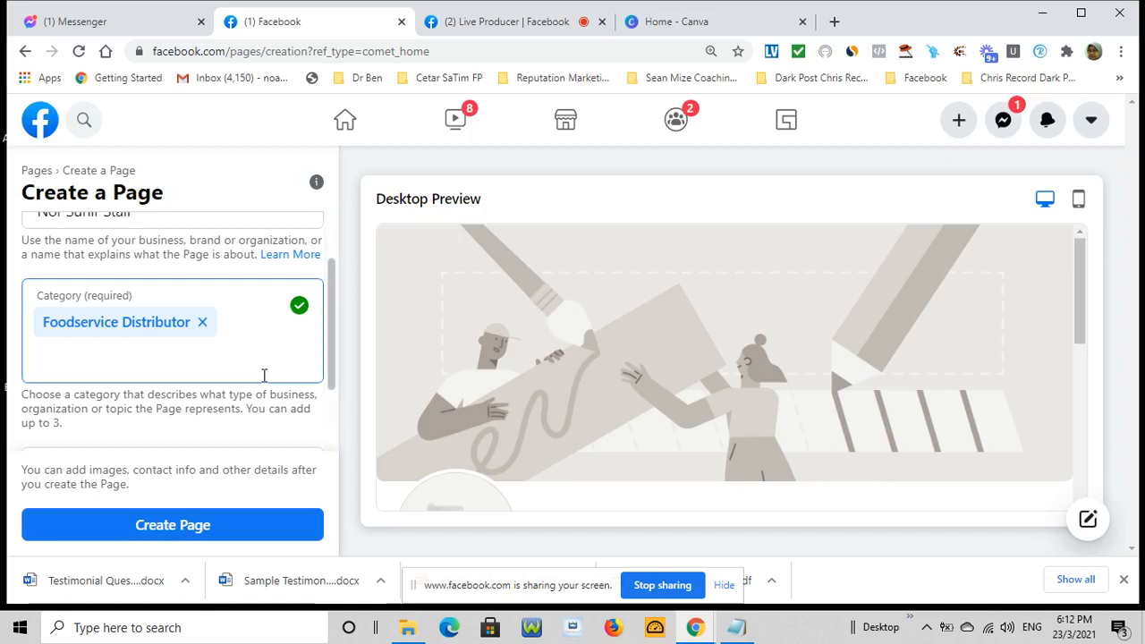
Add Food & Beverage as a second category and scroll down to Description
type("fod")
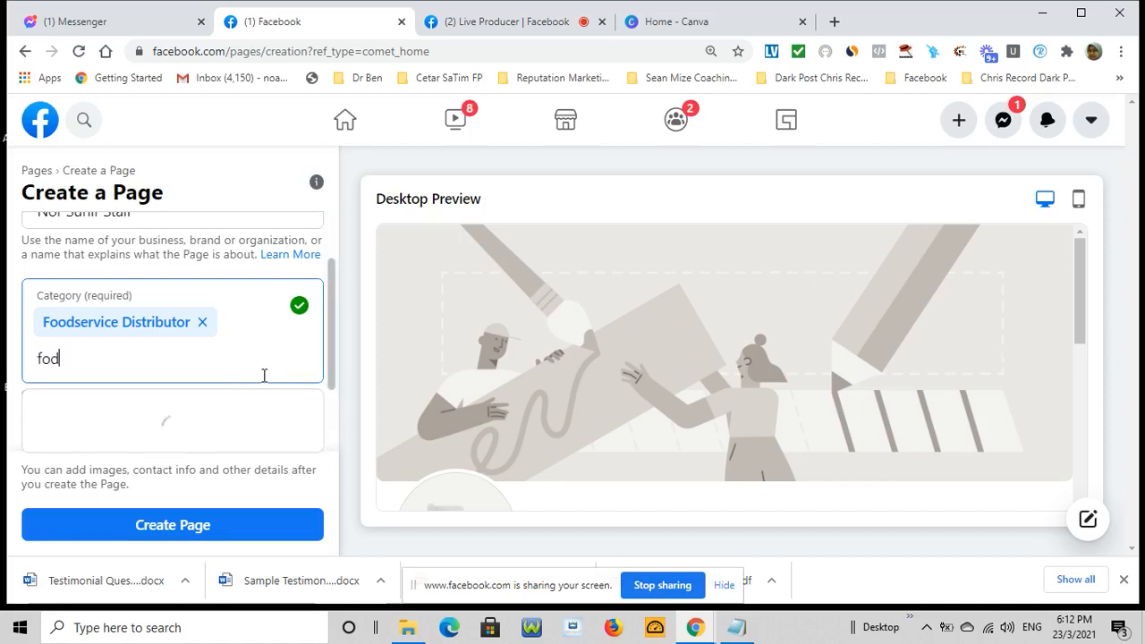
key("BackSpace")
type("od")
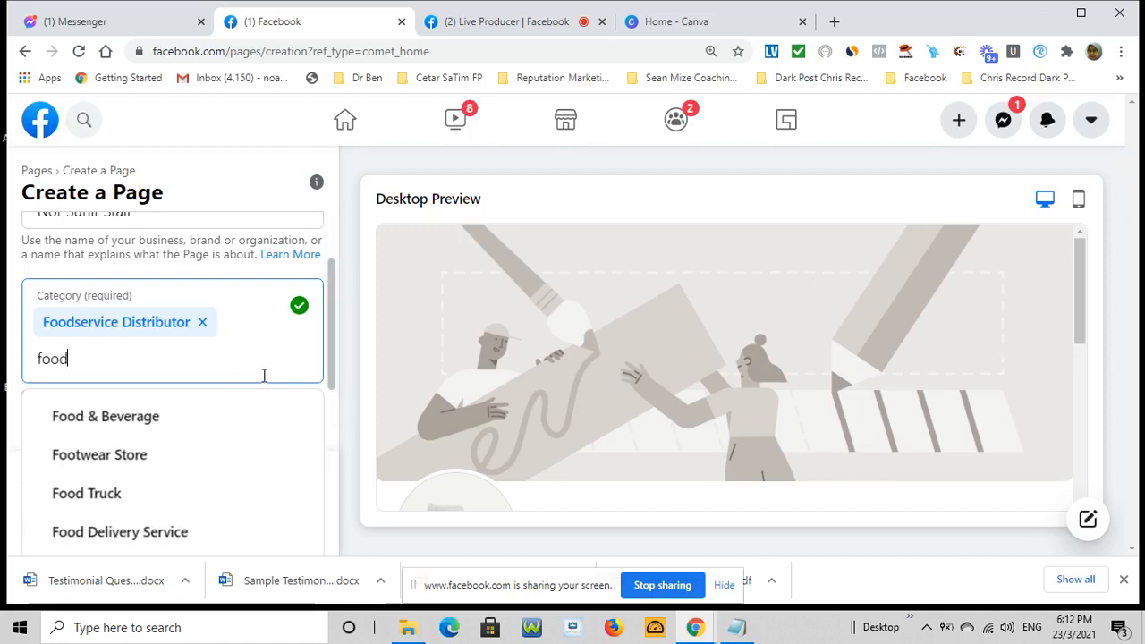
left_click(135, 426)
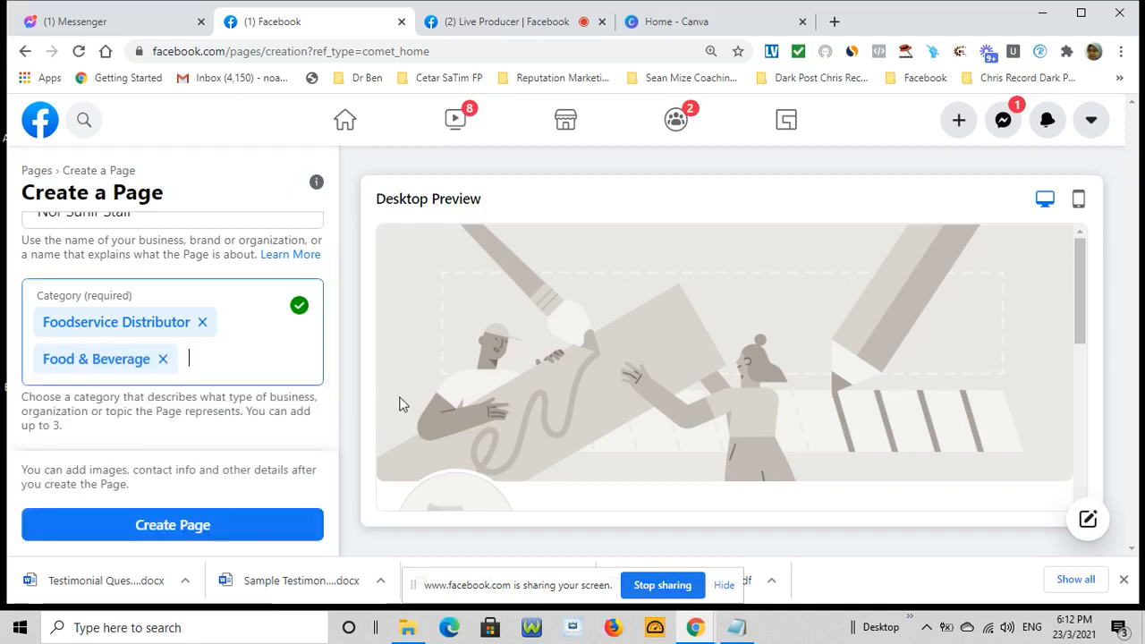
scroll(336, 398, "down", 1)
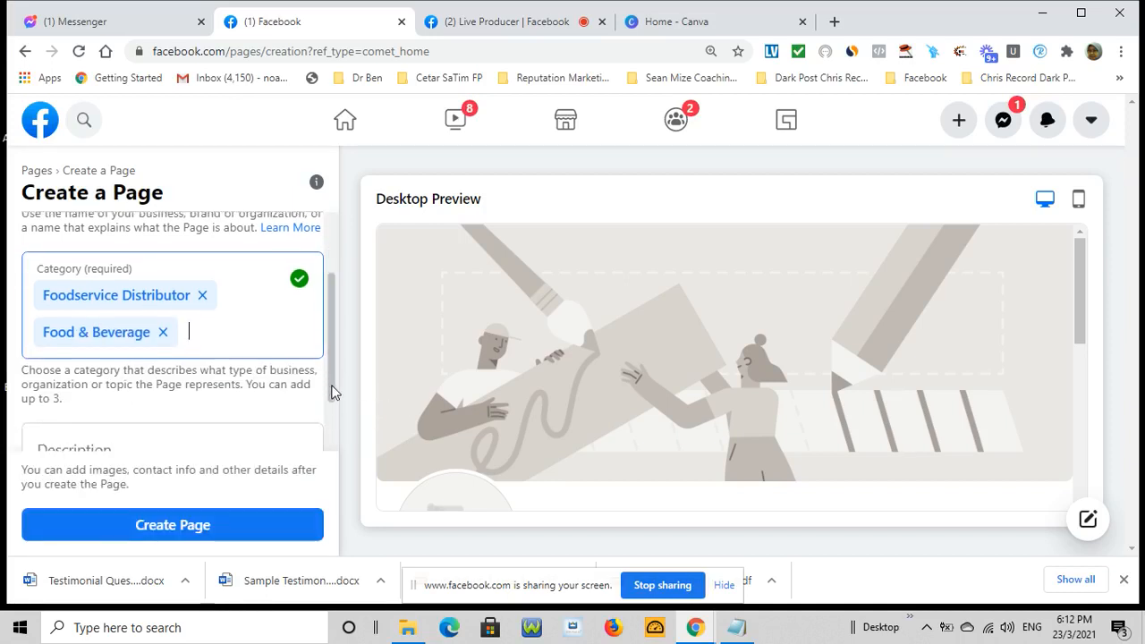
scroll(337, 394, "down", 1)
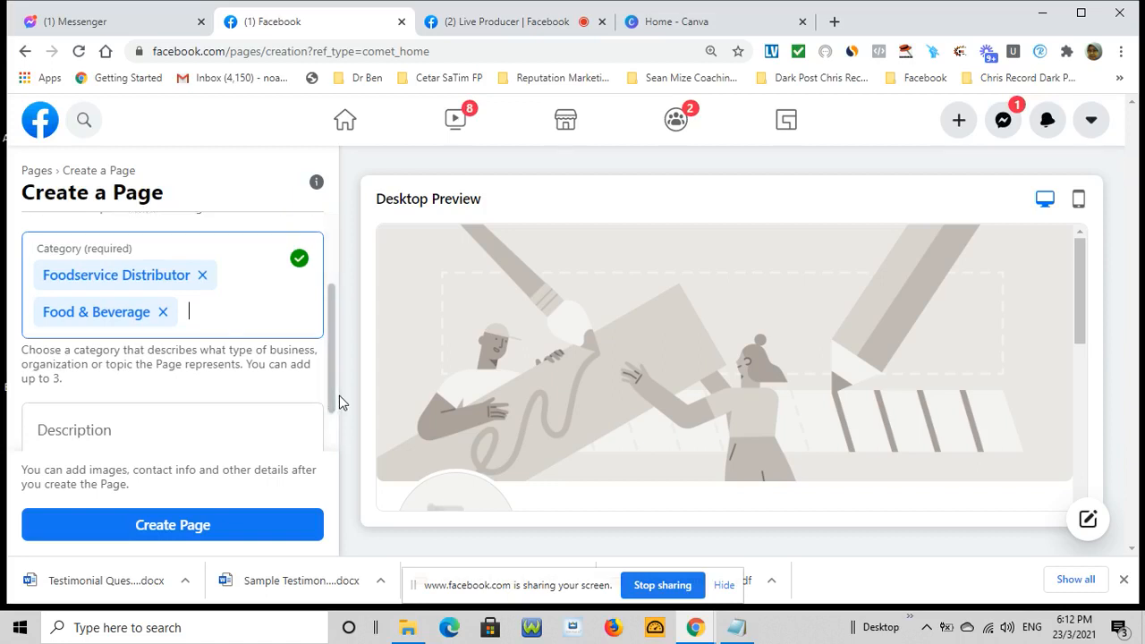
scroll(210, 411, "down", 2)
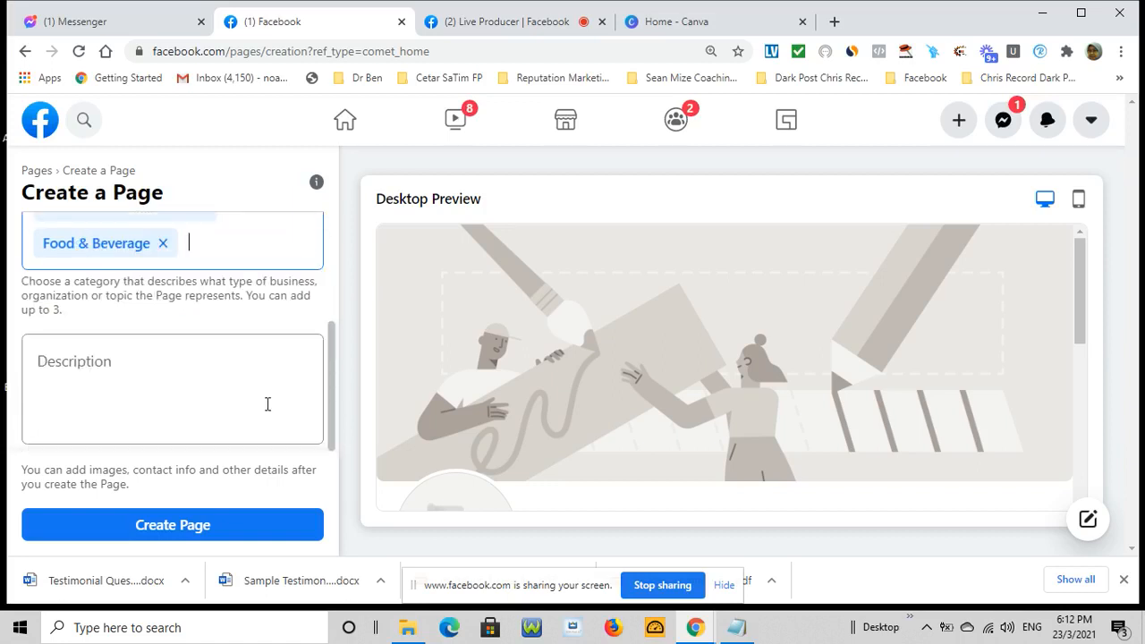
Describe the briyani stall at Eunos Crescent #900, open daily 9am-6pm, closed every Sunday
left_click(153, 363)
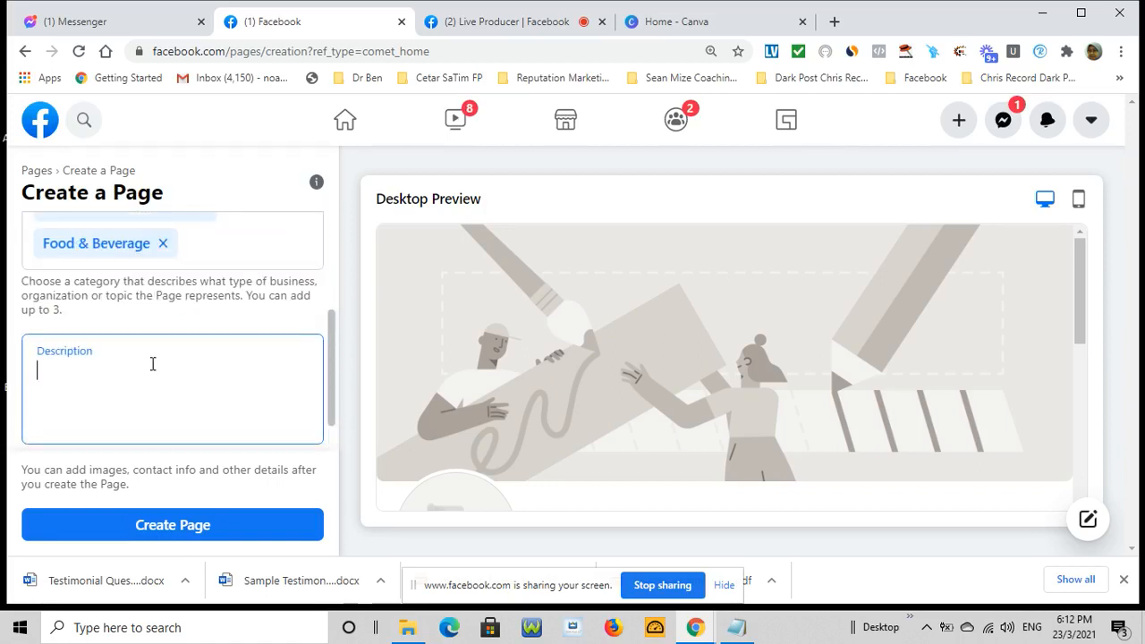
type("Selling briyani at")
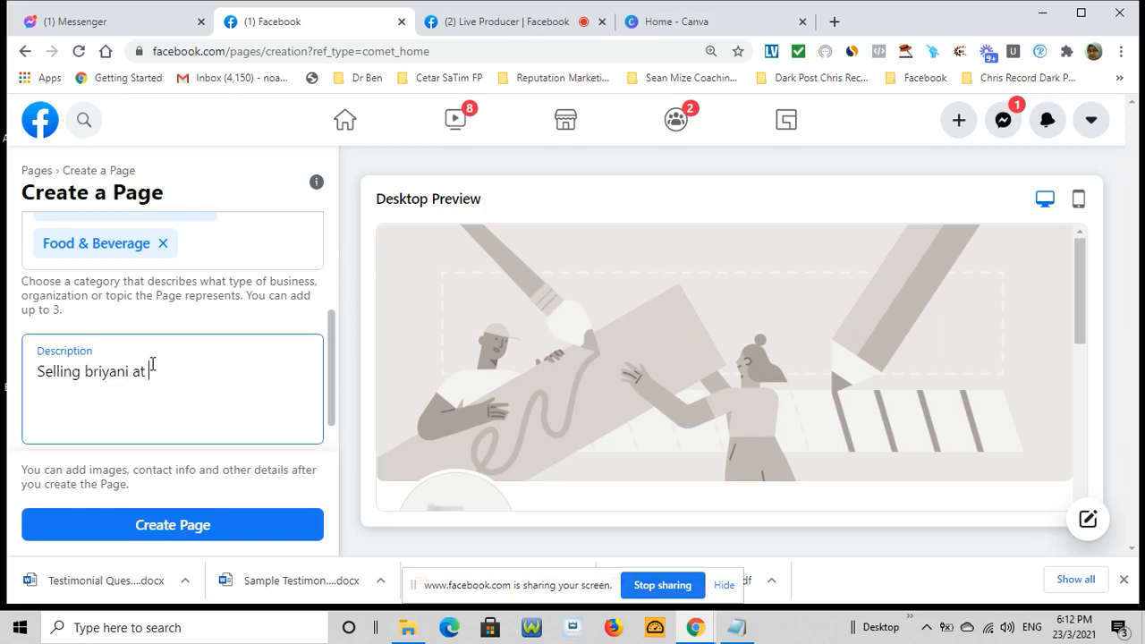
type(" Eunos Crescent stall #")
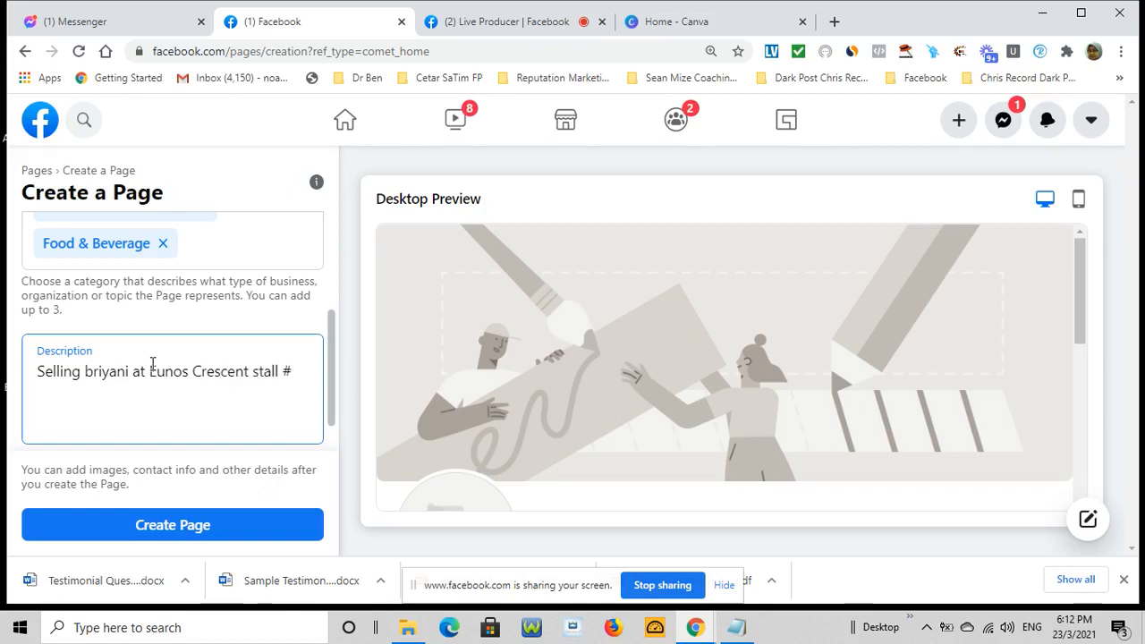
type("900.")
key("Return")
type("Opening Hours : ")
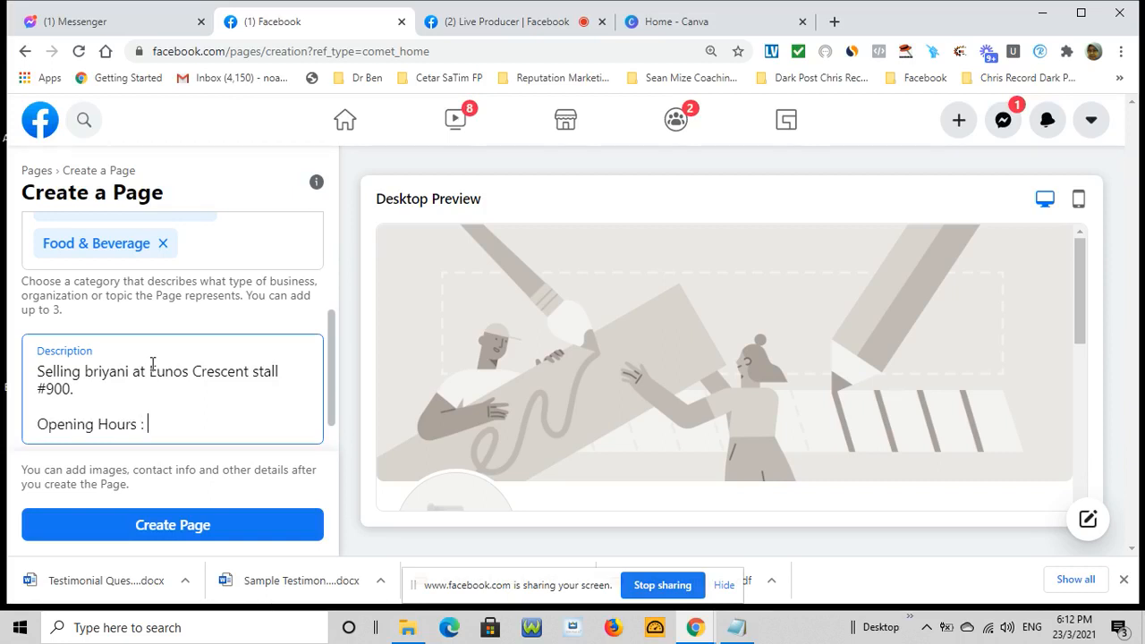
type("Daily 9am - 6pm")
key("Return")
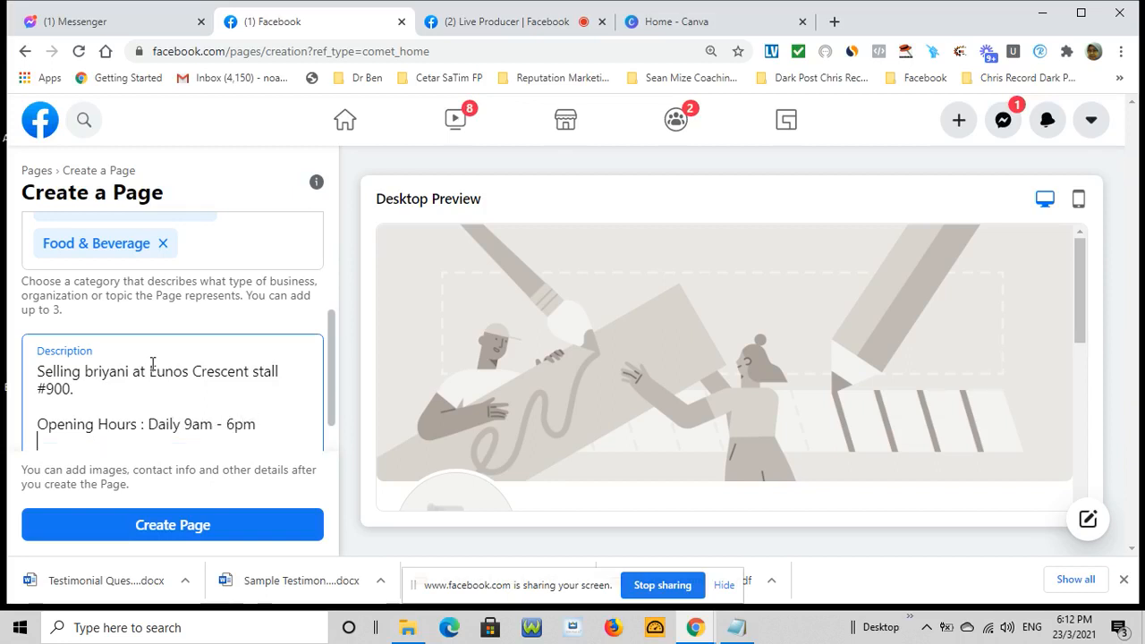
type("Close e ery")
key("BackSpace")
key("BackSpace")
key("BackSpace")
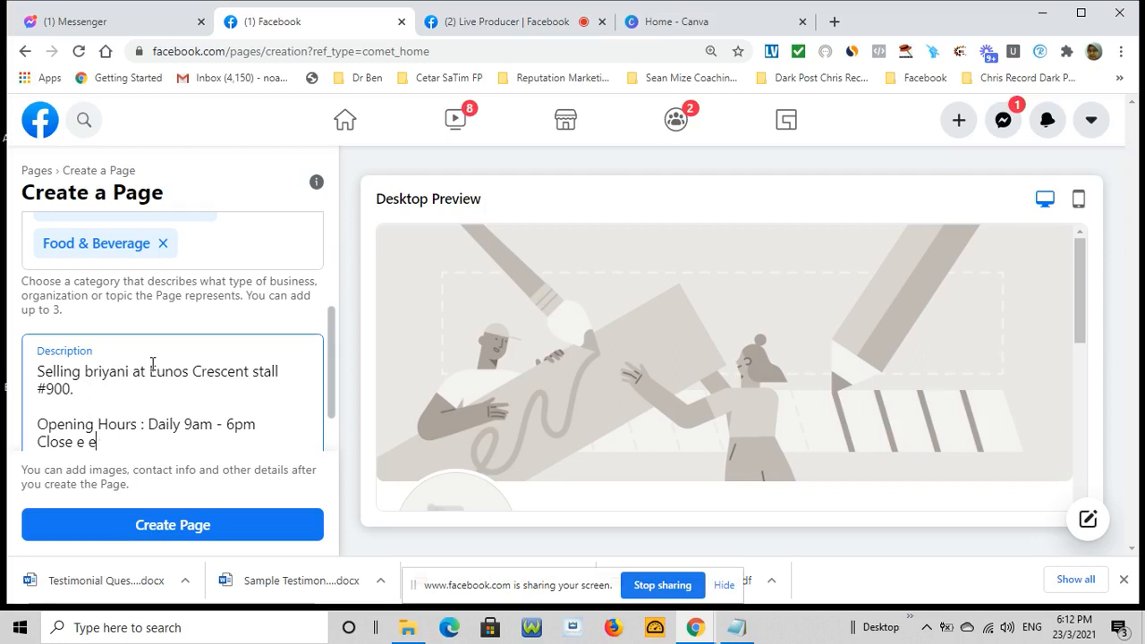
key("BackSpace")
key("BackSpace")
key("BackSpace")
key("BackSpace")
type("every Sunday")
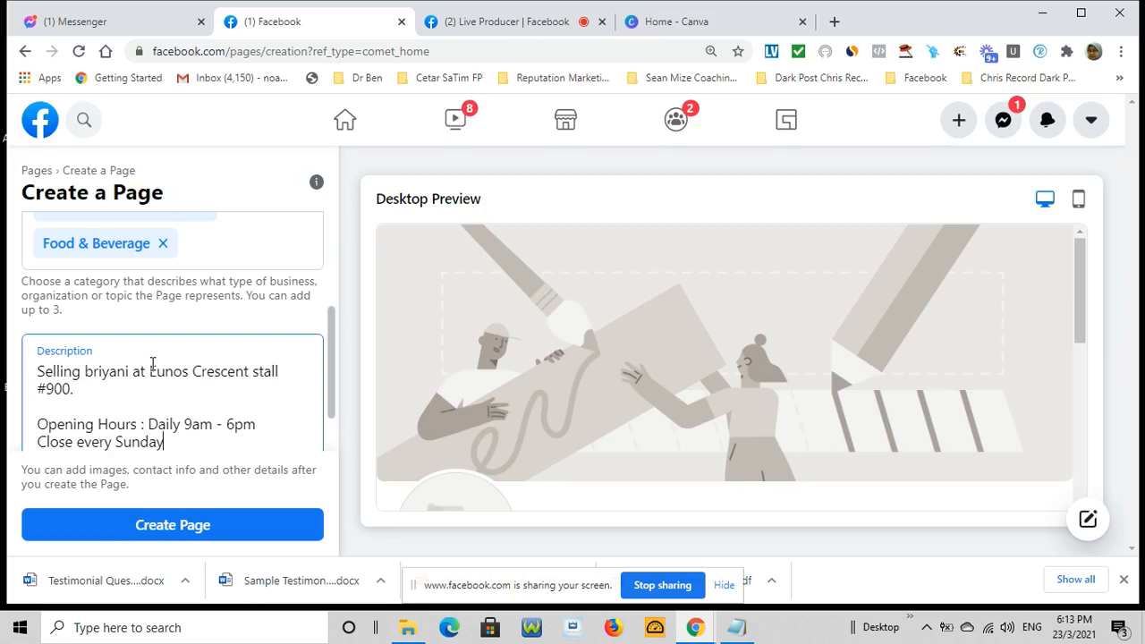
key("Return")
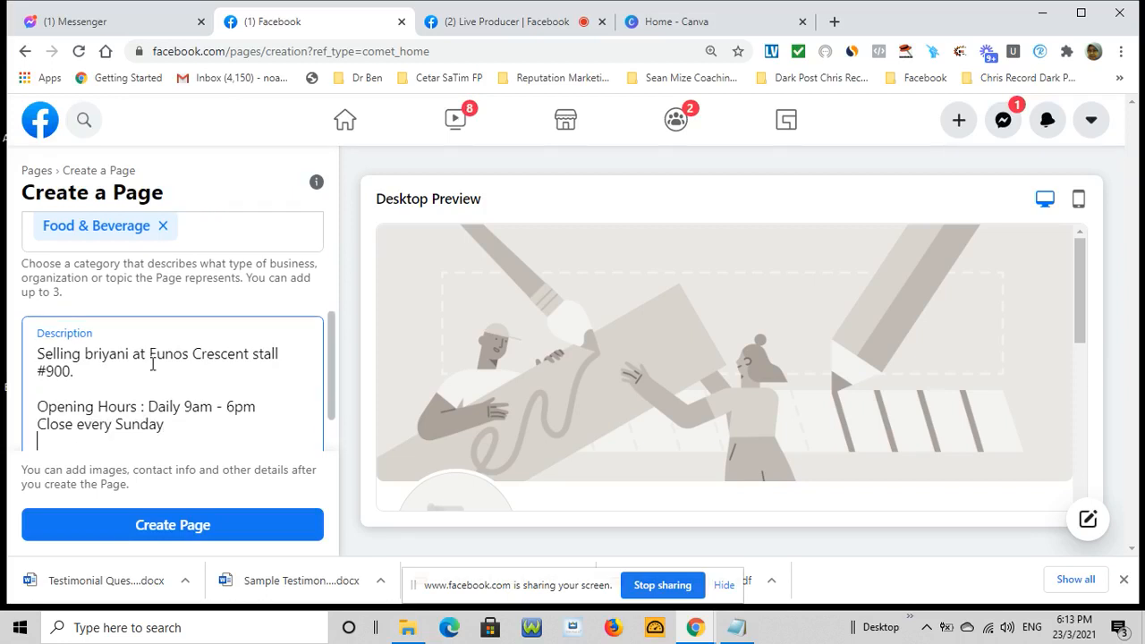
key("Return")
Add 'dine in, takeaway and delivery' and a contact phone line, then create the Page
type("We ")
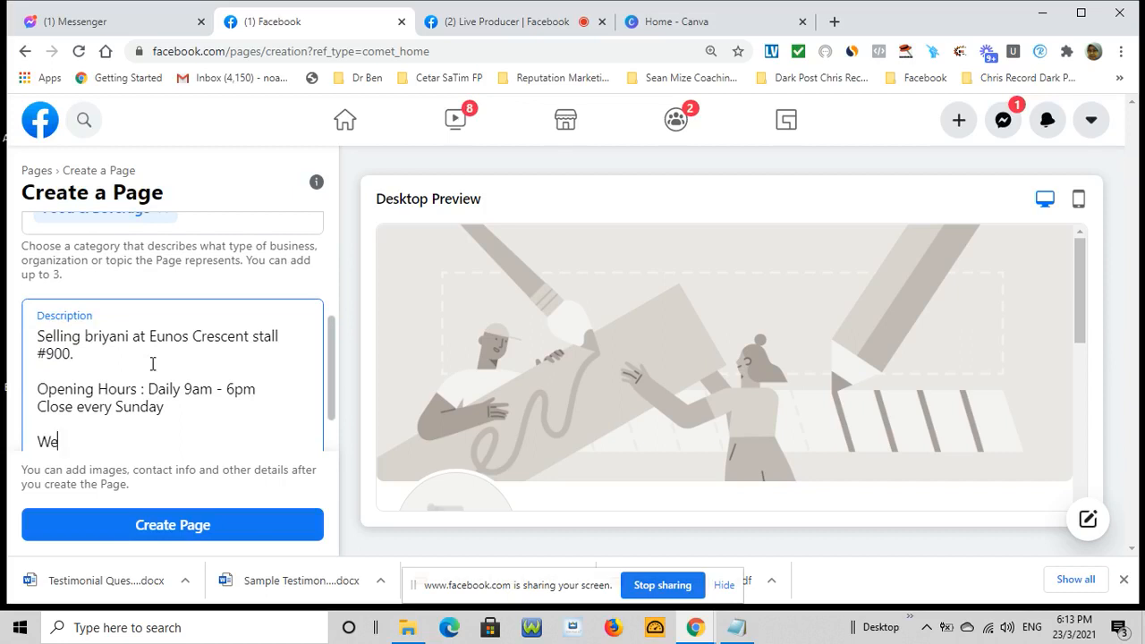
type("serve ")
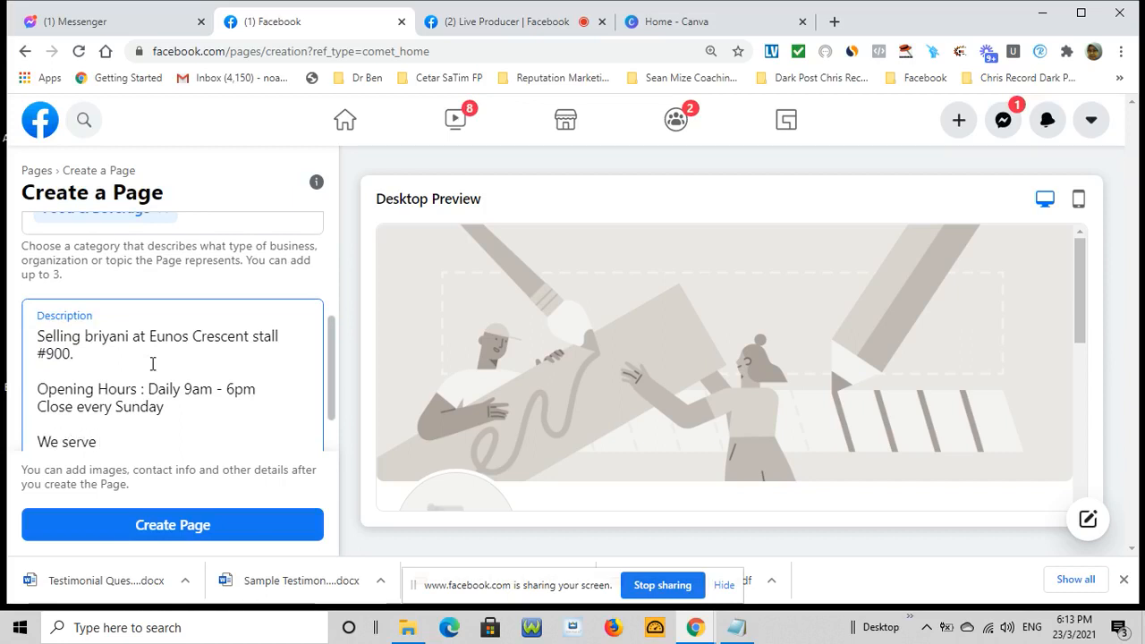
type("a")
key("BackSpace")
key("BackSpace")
key("BackSpace")
key("BackSpace")
key("BackSpace")
key("BackSpace")
key("BackSpace")
key("BackSpace")
key("BackSpace")
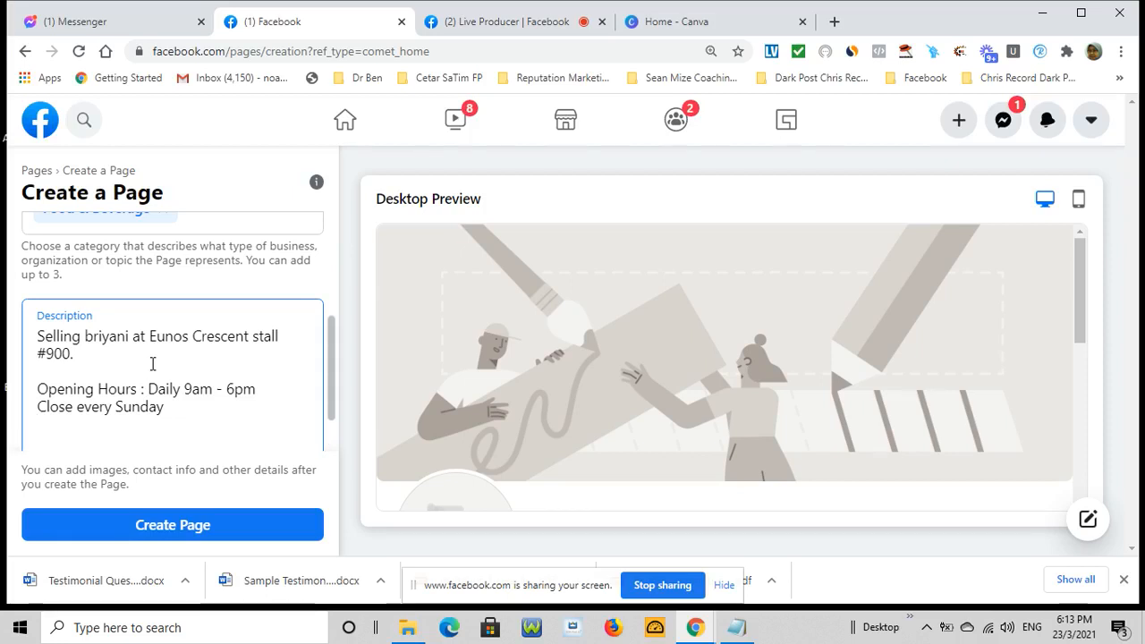
type("You can bu")
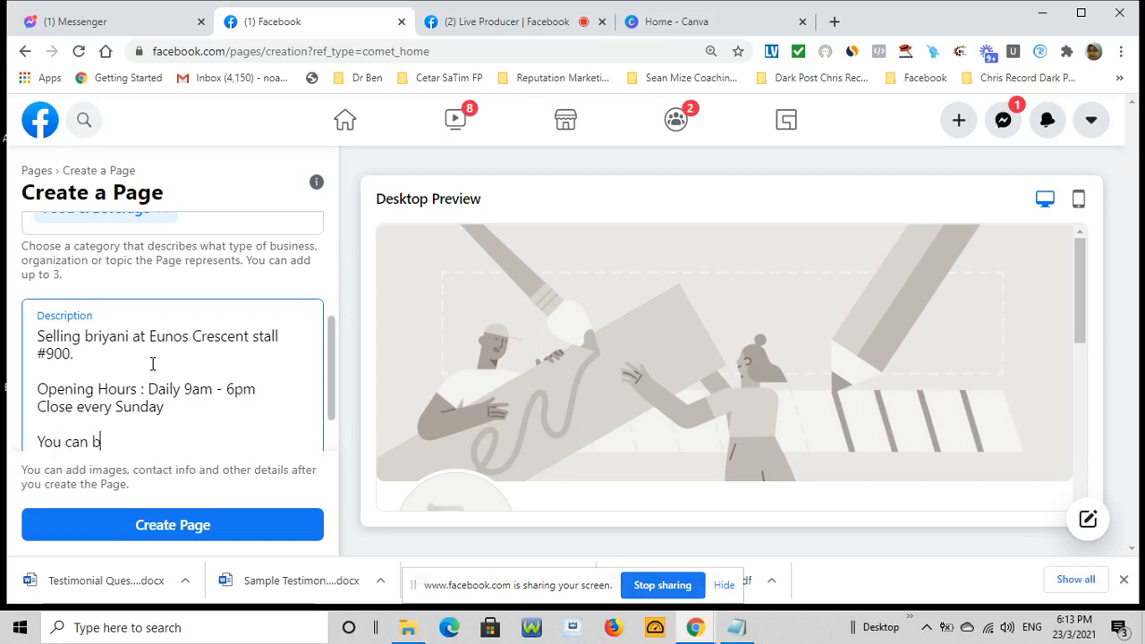
key("BackSpace")
key("BackSpace")
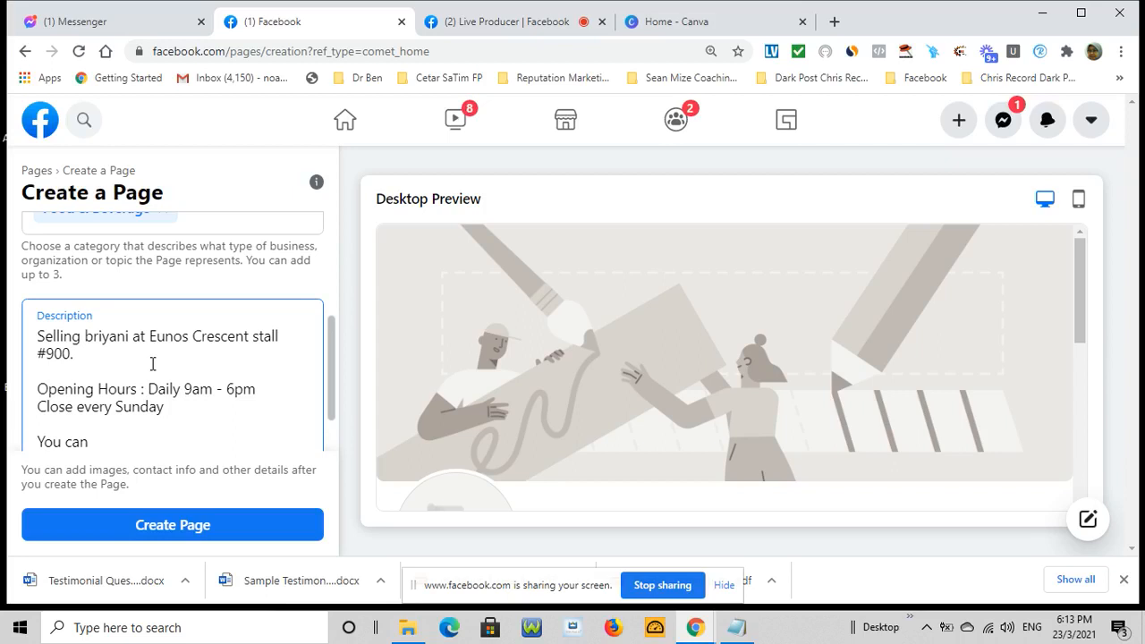
type("dine in, ")
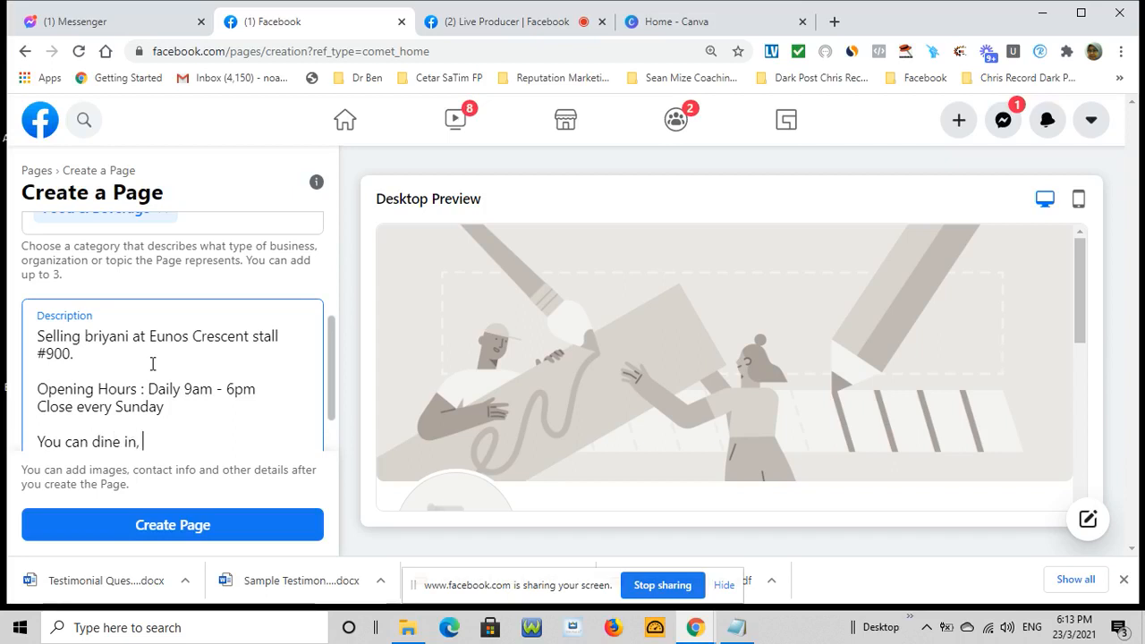
type("takeaway and delivery")
key("Return")
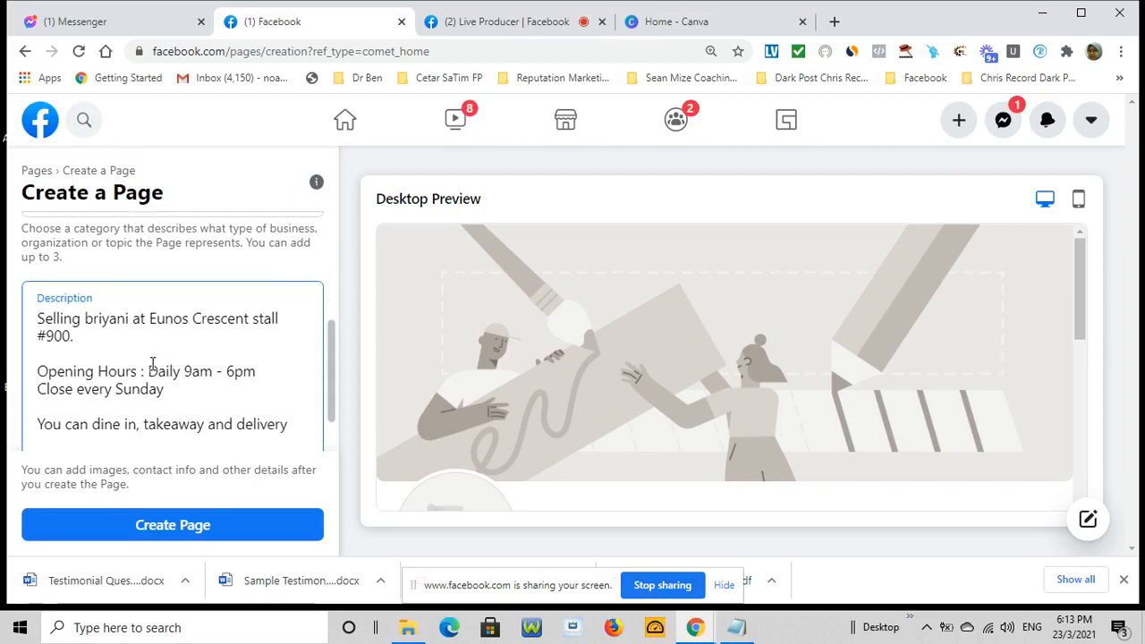
type("To o")
key("BackSpace")
type("contact us: Phone No ")
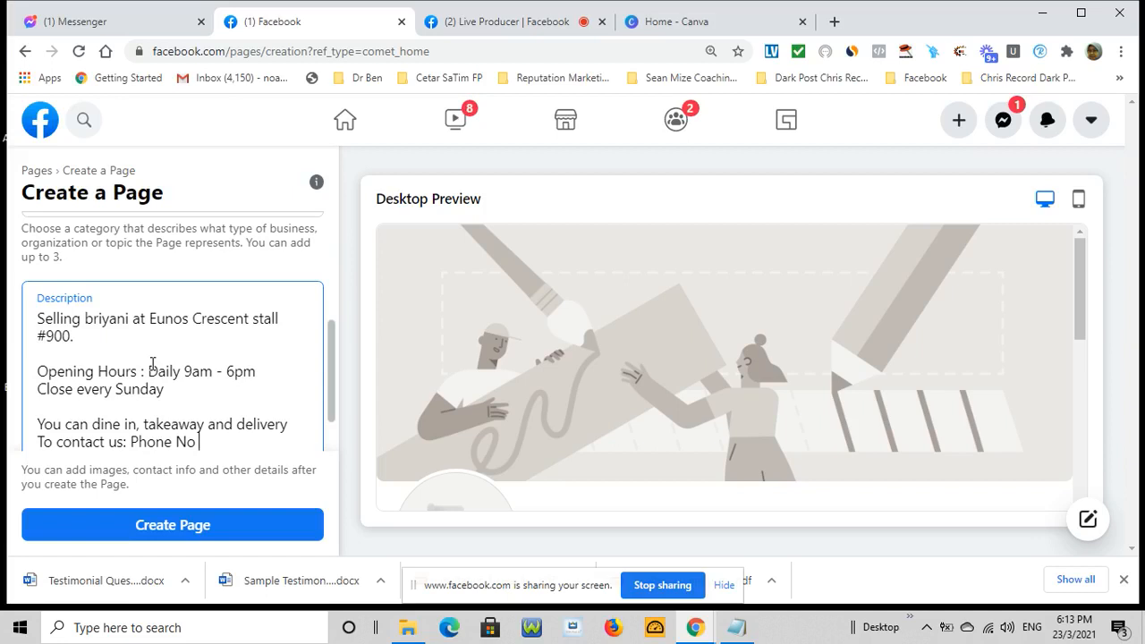
type("xxxxxxx")
scroll(313, 345, "down", 1)
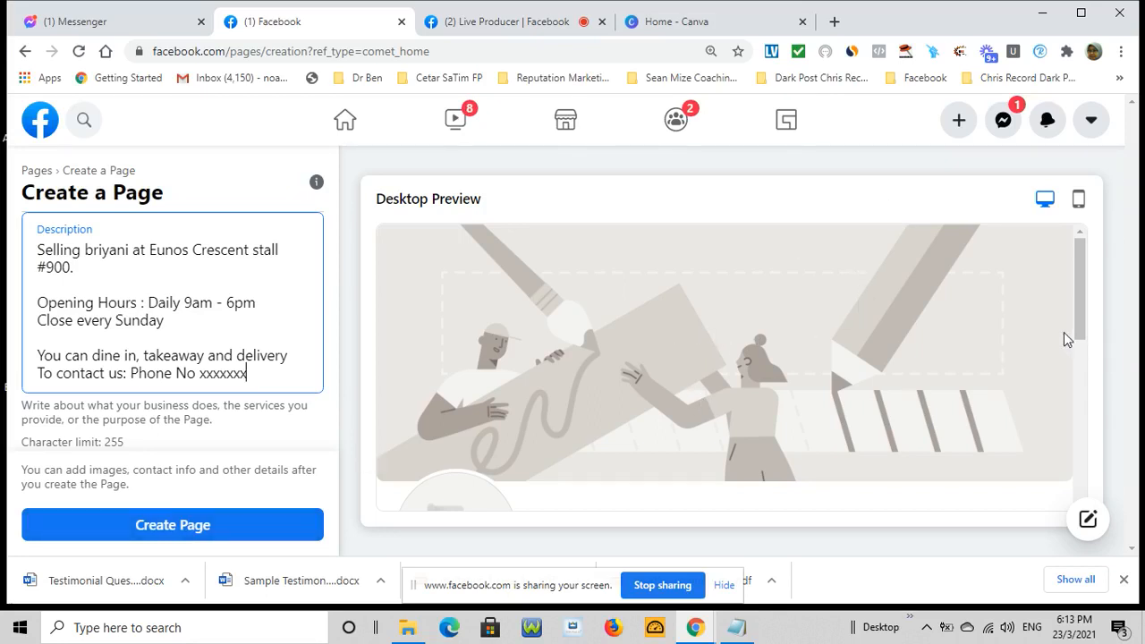
left_click(128, 527)
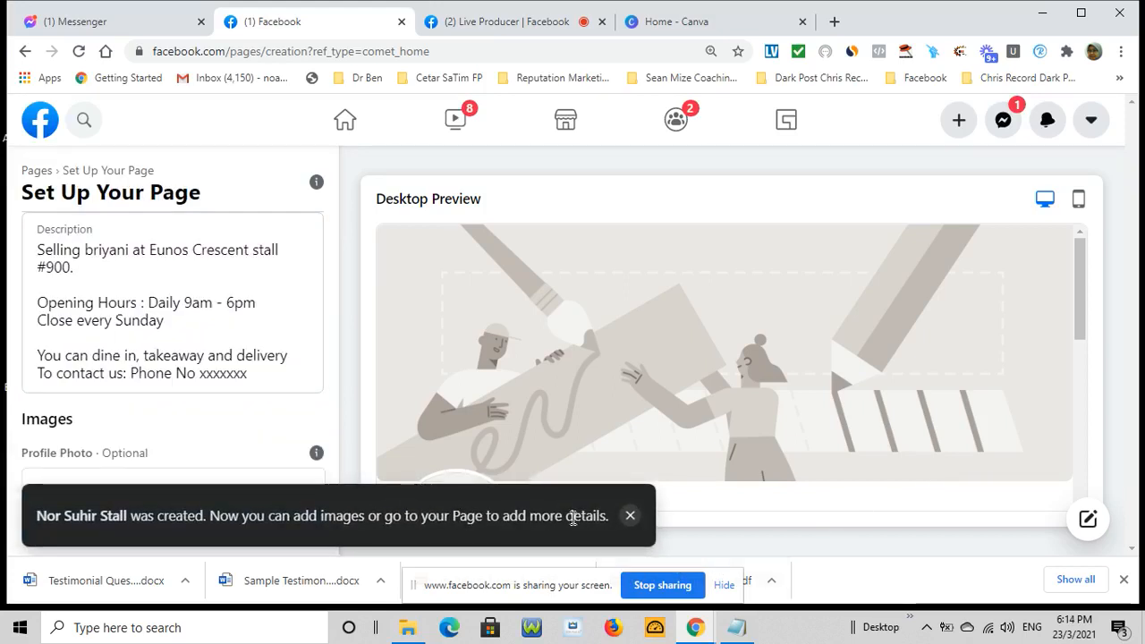
Dismiss the page-created notice and save the Set Up Your Page step
left_click(630, 515)
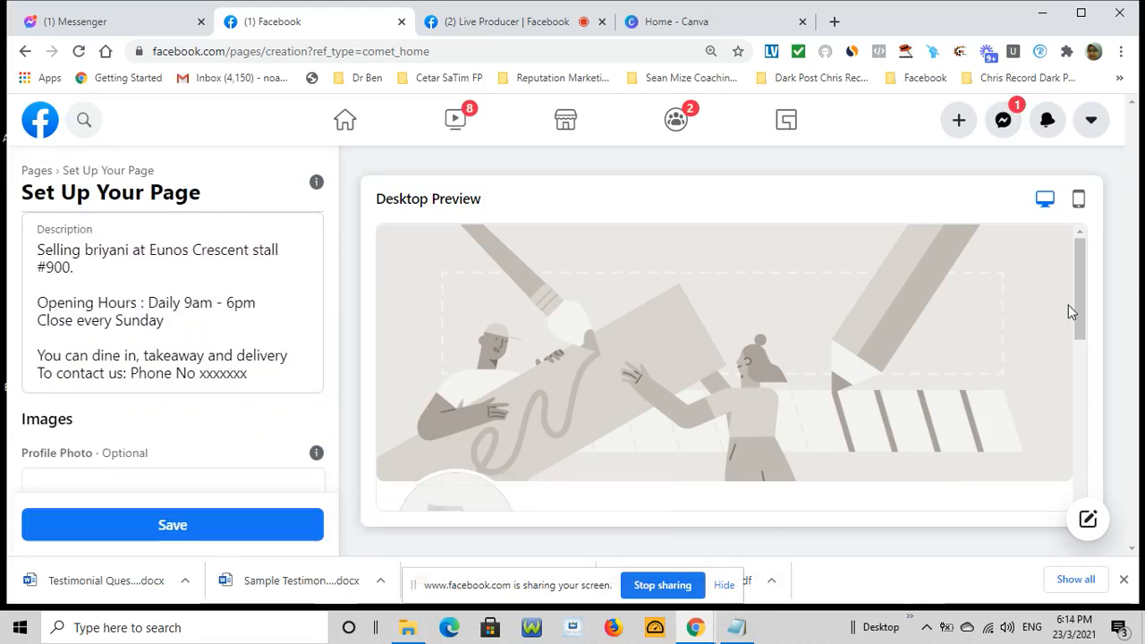
scroll(1068, 305, "down", 2)
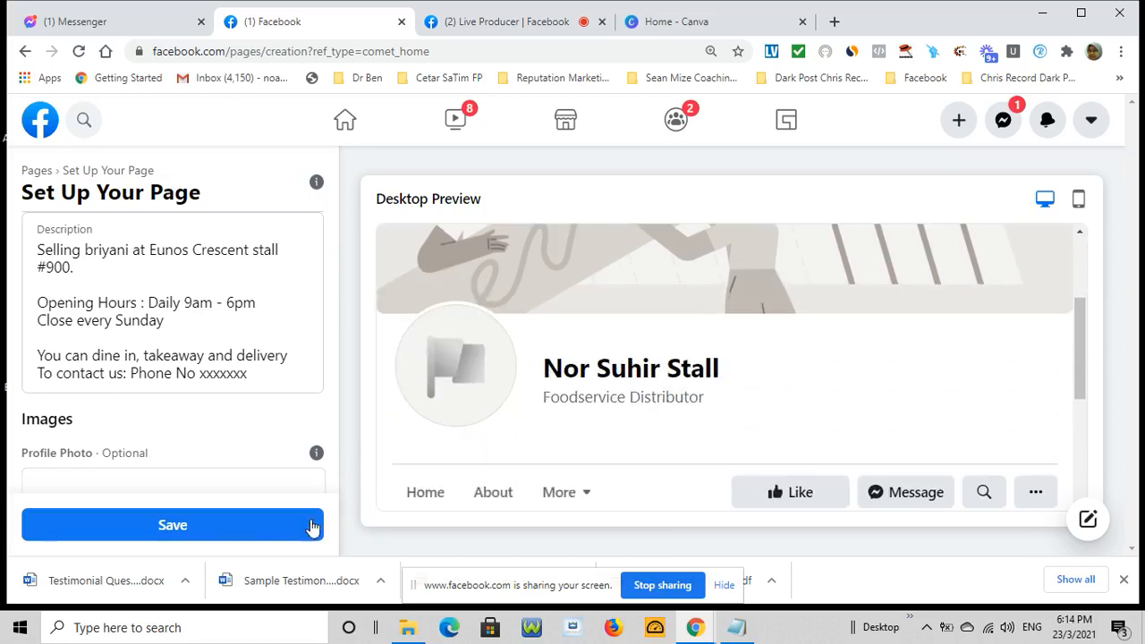
left_click(224, 527)
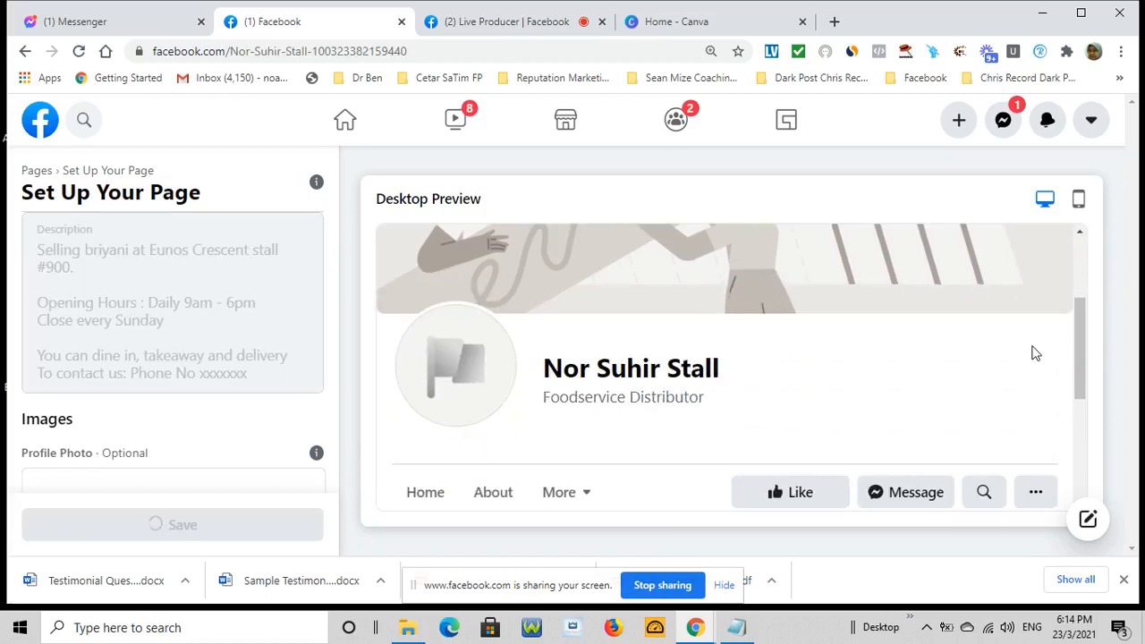
scroll(1035, 354, "up", 2)
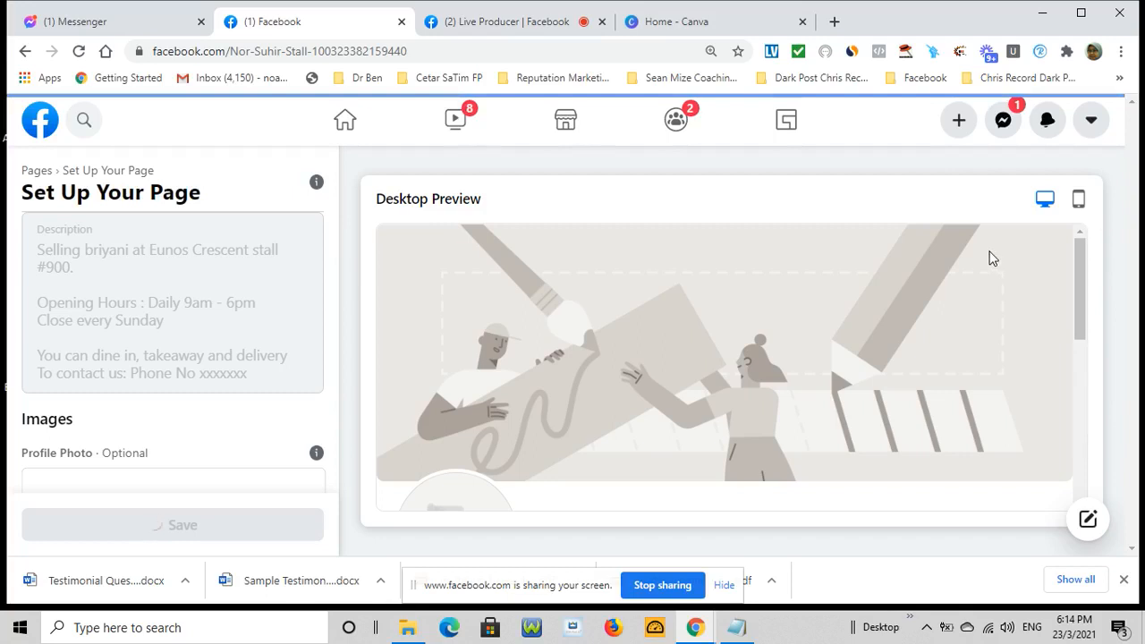
scroll(991, 259, "down", 3)
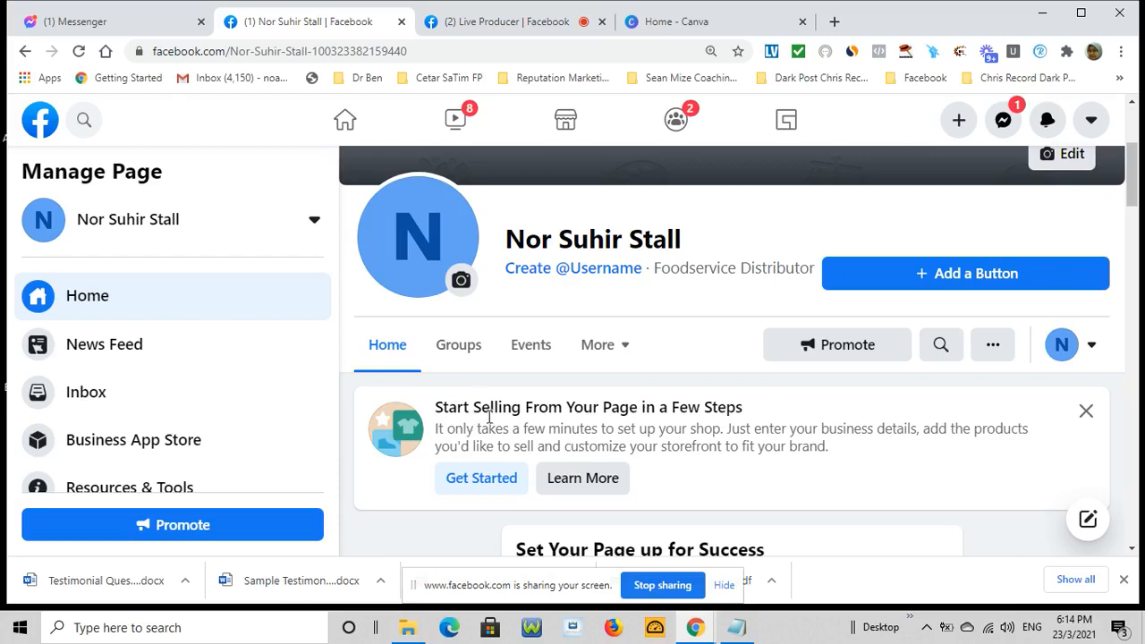
Scroll the new stall Page down to its About section with the briyani description and hours
scroll(654, 432, "down", 1)
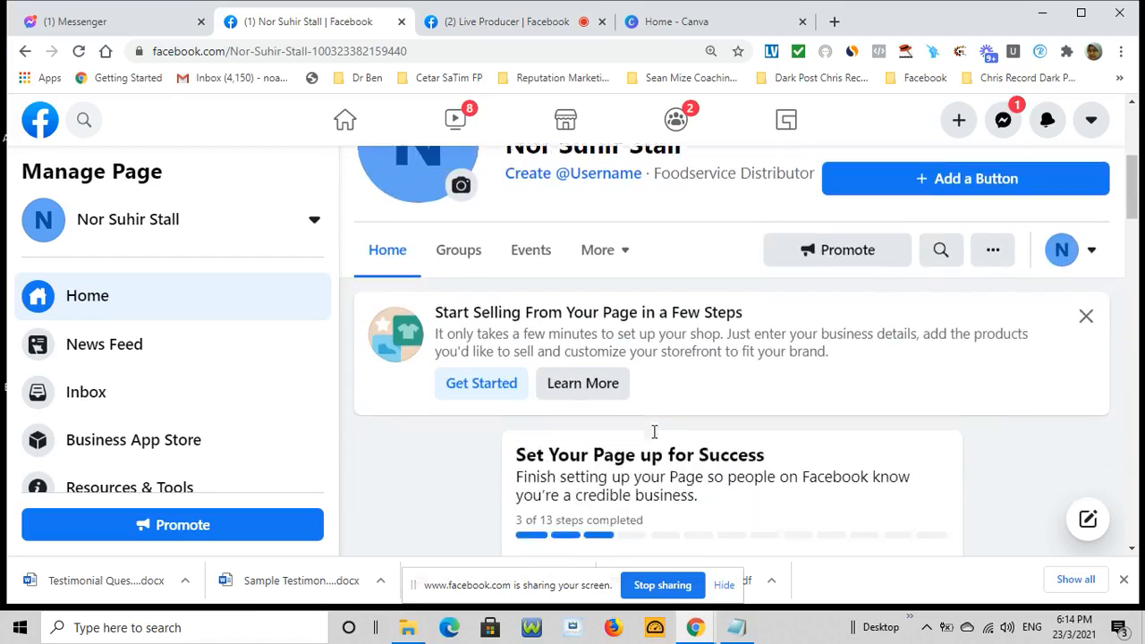
scroll(654, 432, "up", 2)
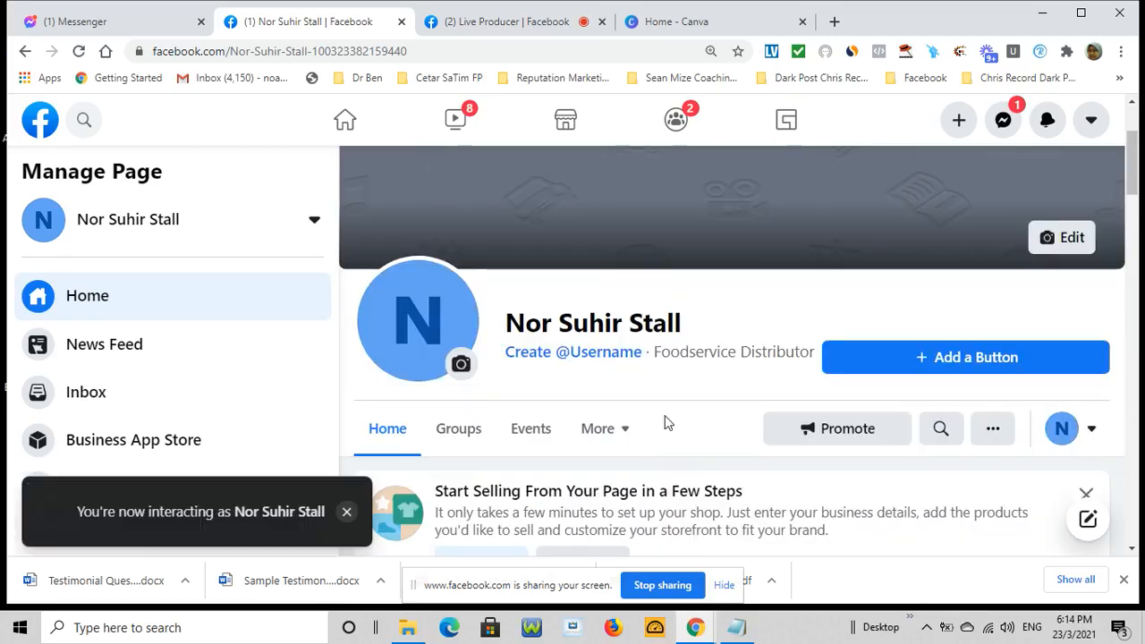
scroll(749, 400, "down", 1)
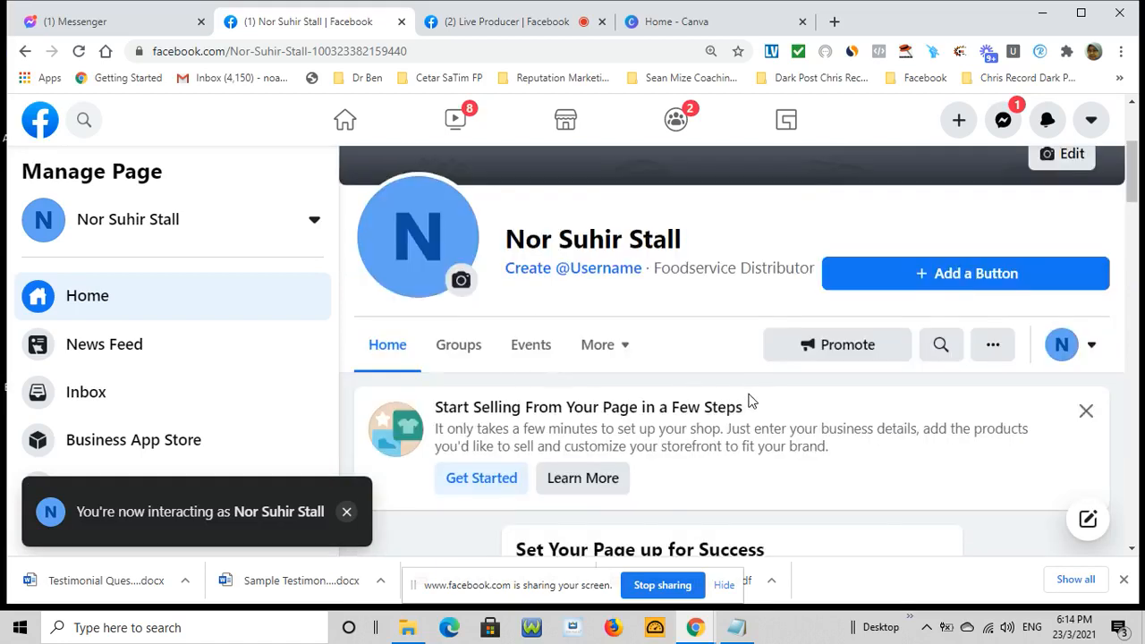
scroll(749, 400, "down", 2)
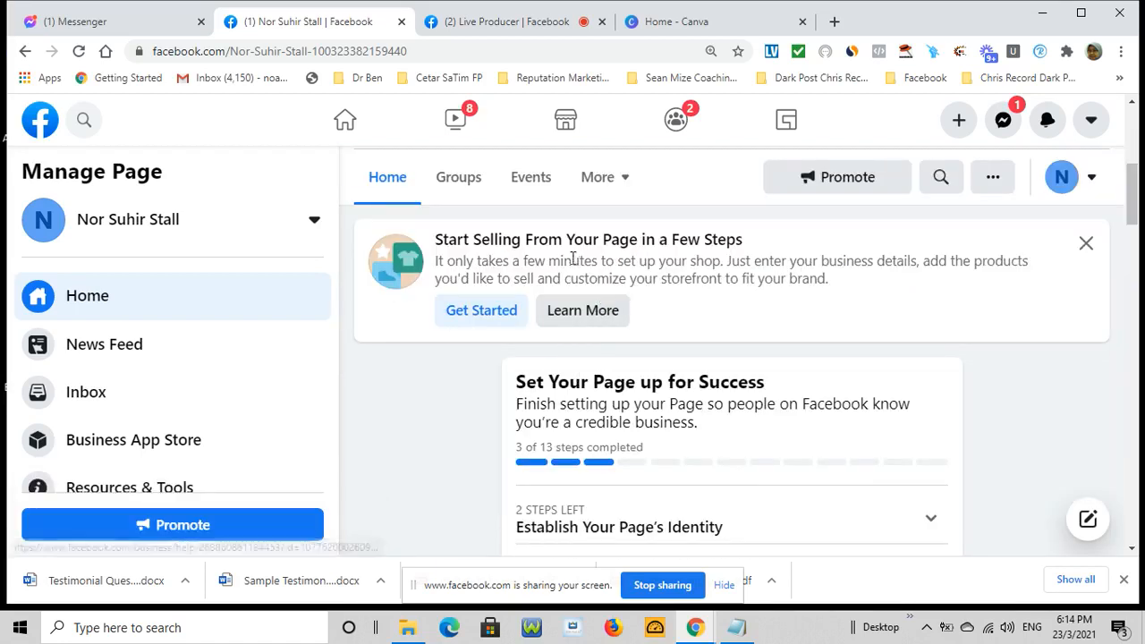
scroll(651, 305, "down", 2)
scroll(656, 305, "down", 1)
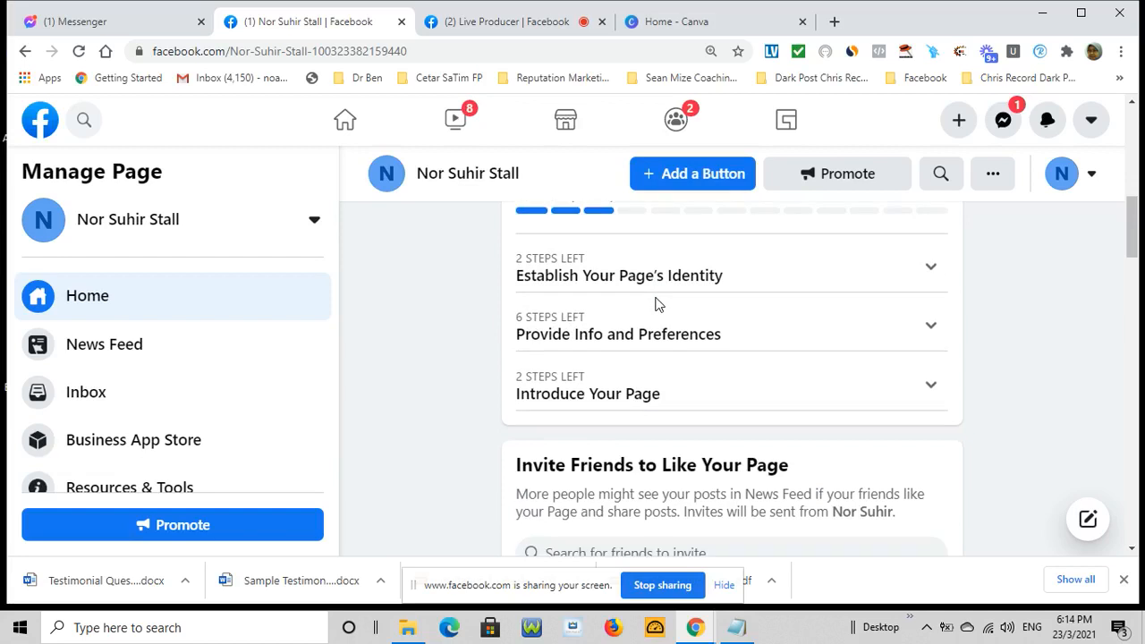
scroll(662, 304, "down", 3)
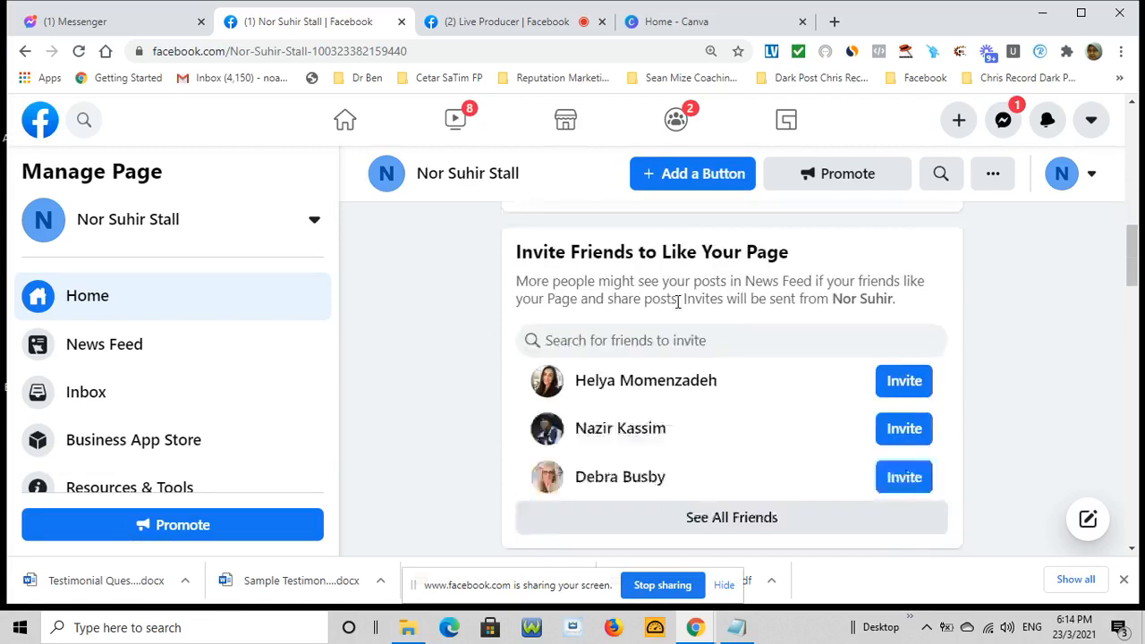
scroll(673, 317, "down", 5)
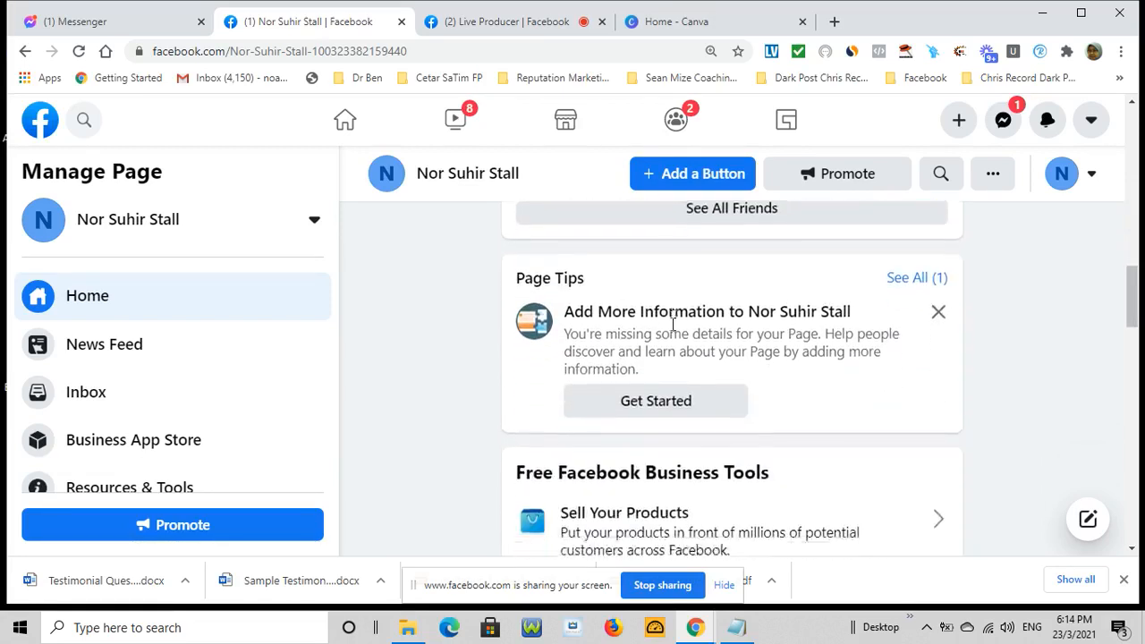
scroll(671, 326, "down", 6)
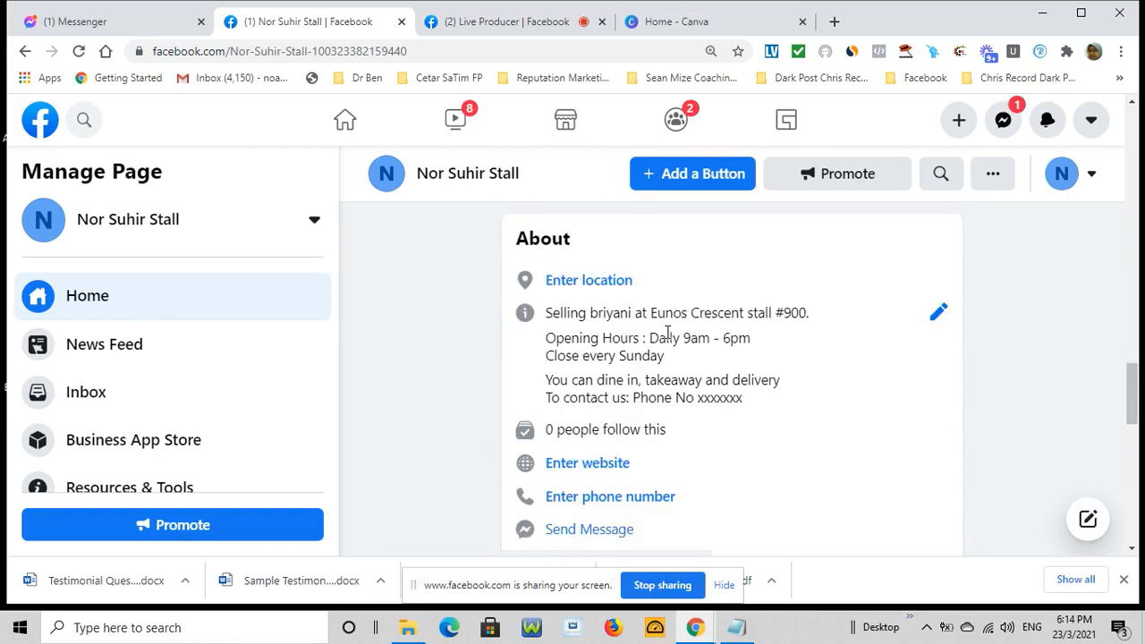
left_click(601, 283)
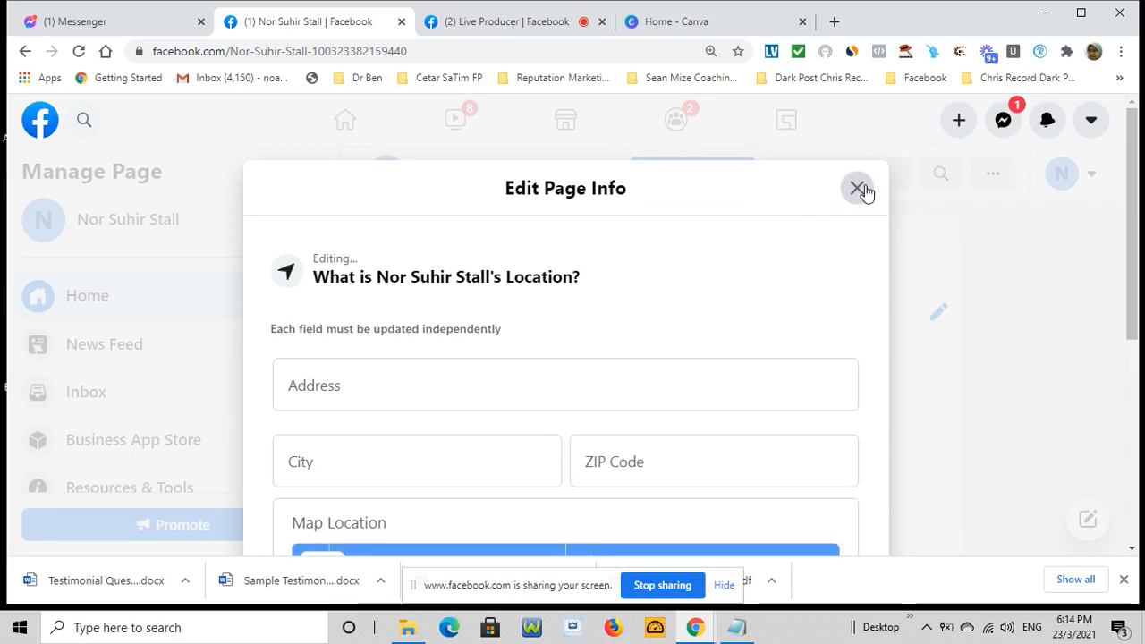
left_click(861, 189)
scroll(901, 356, "down", 1)
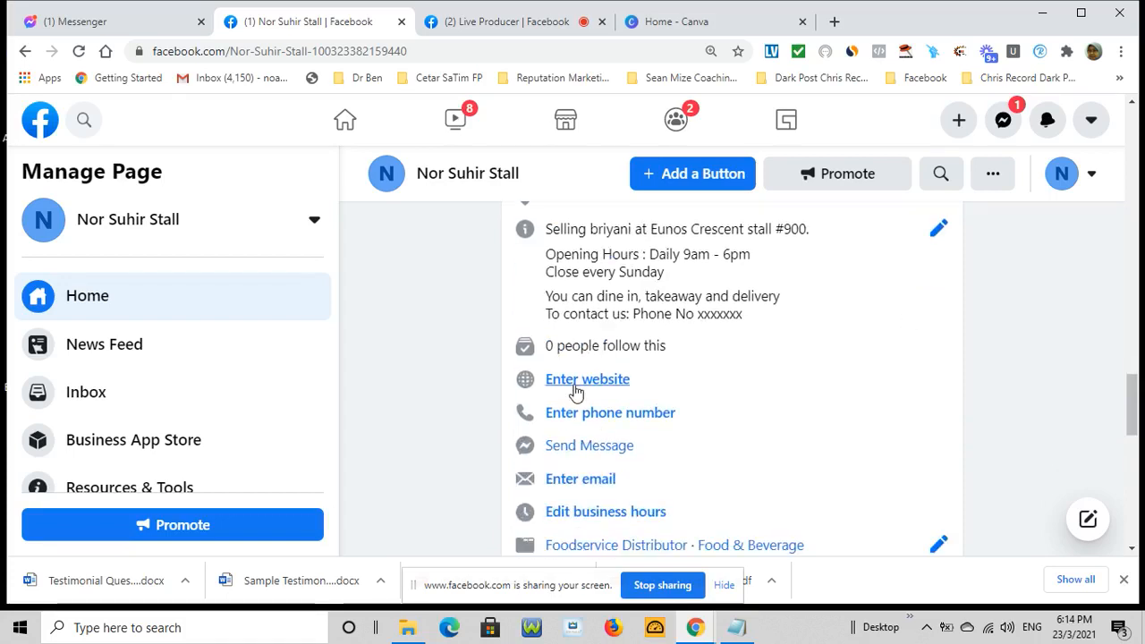
scroll(694, 368, "down", 1)
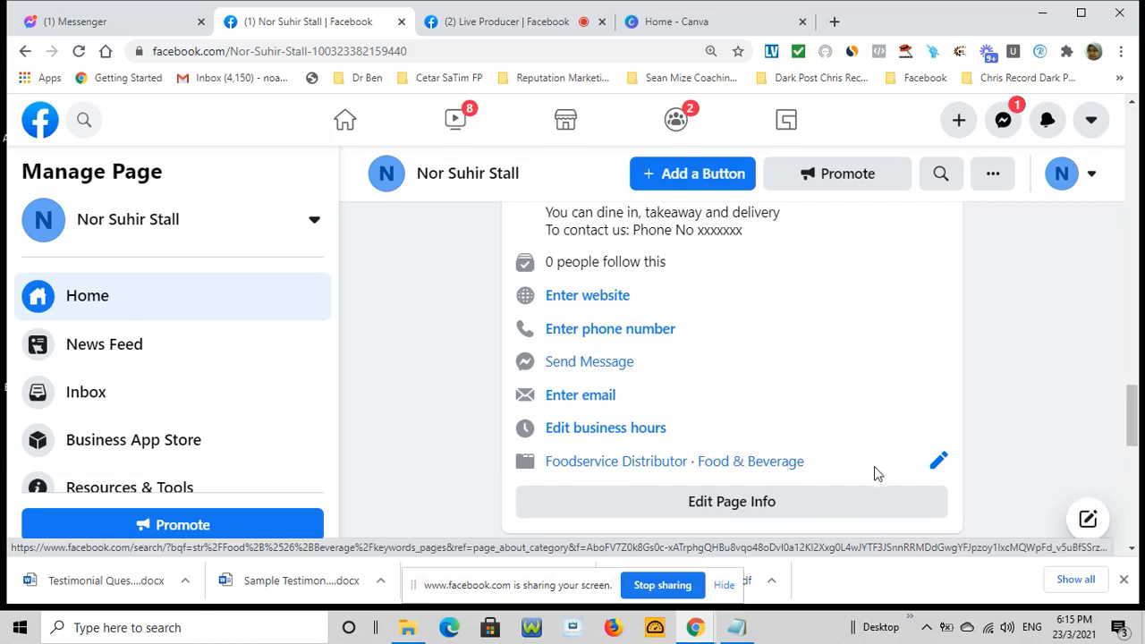
scroll(987, 439, "down", 3)
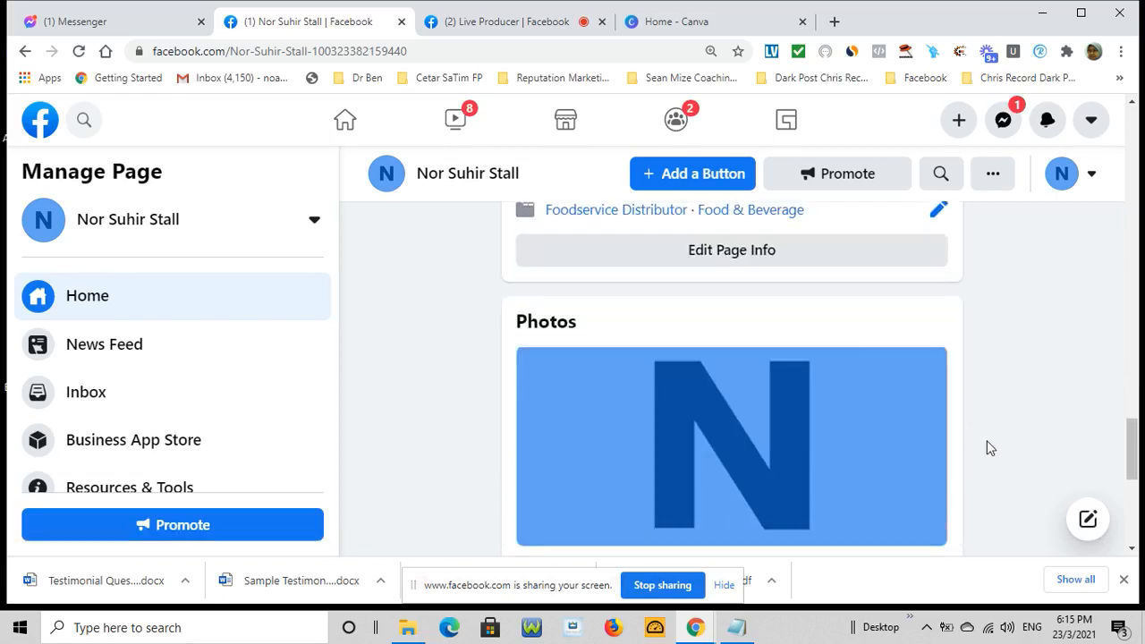
scroll(850, 337, "down", 2)
scroll(851, 340, "up", 1)
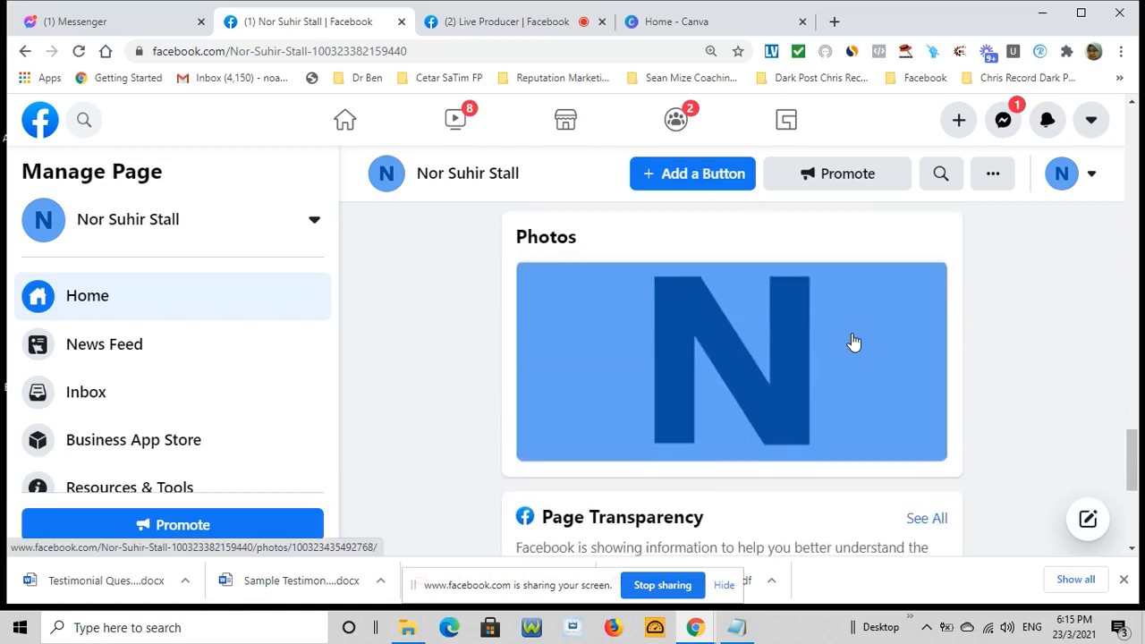
scroll(784, 358, "down", 2)
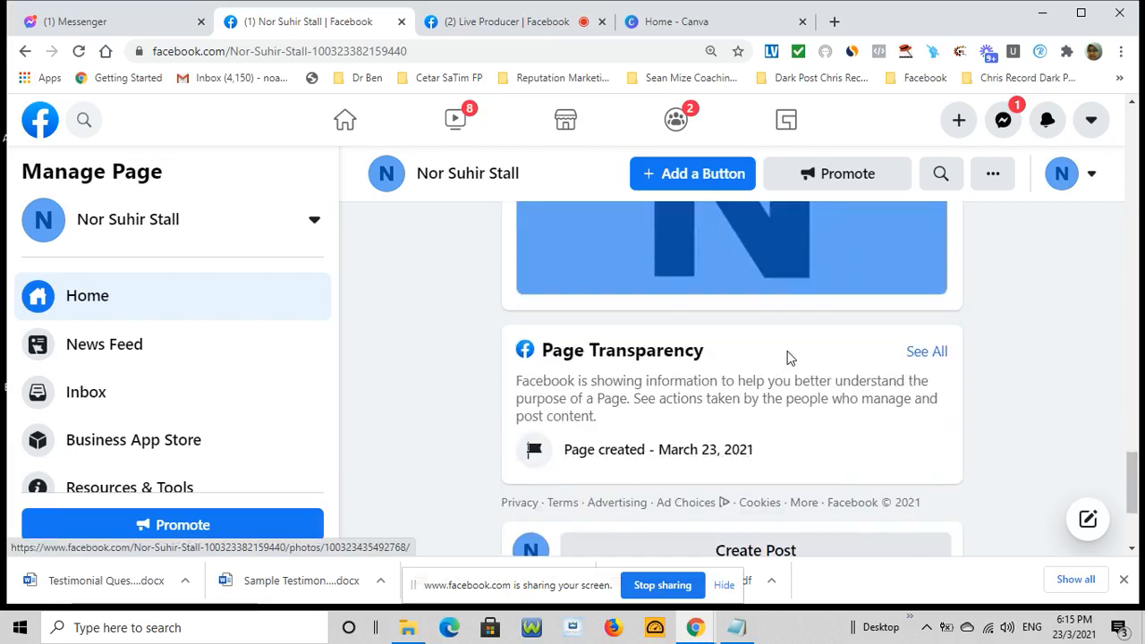
scroll(787, 356, "down", 2)
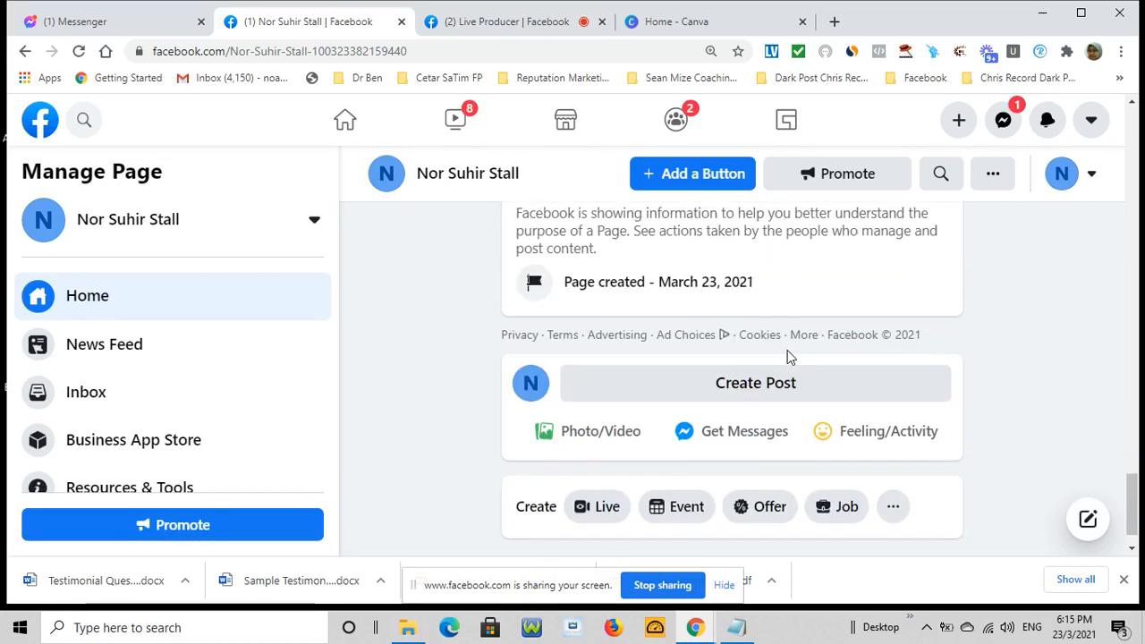
scroll(787, 356, "up", 15)
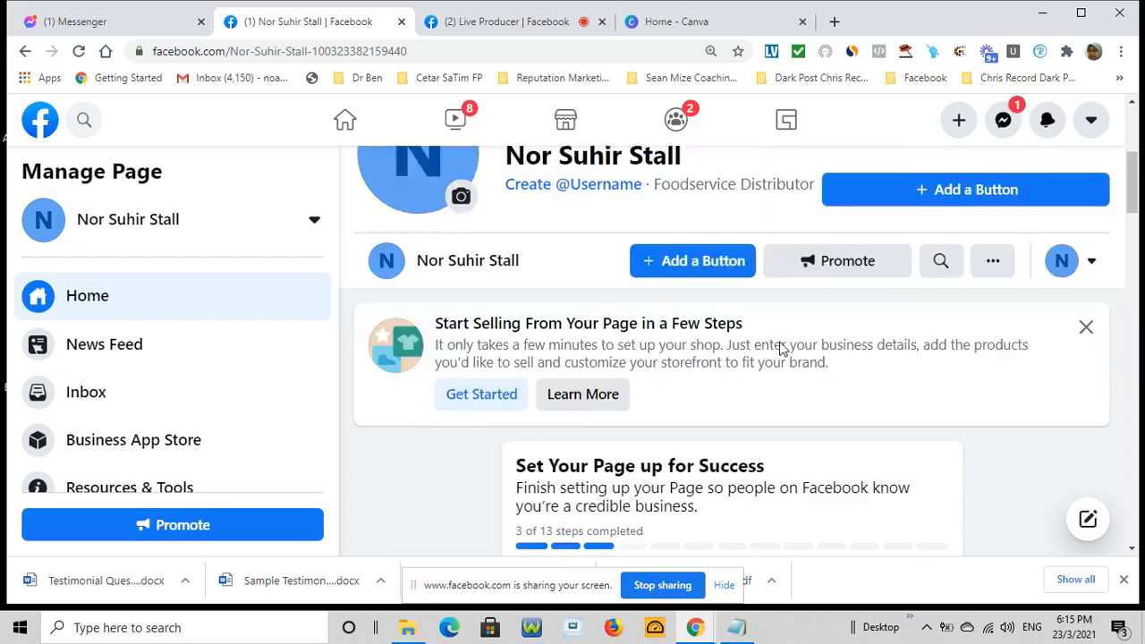
scroll(780, 347, "up", 1)
scroll(832, 353, "up", 1)
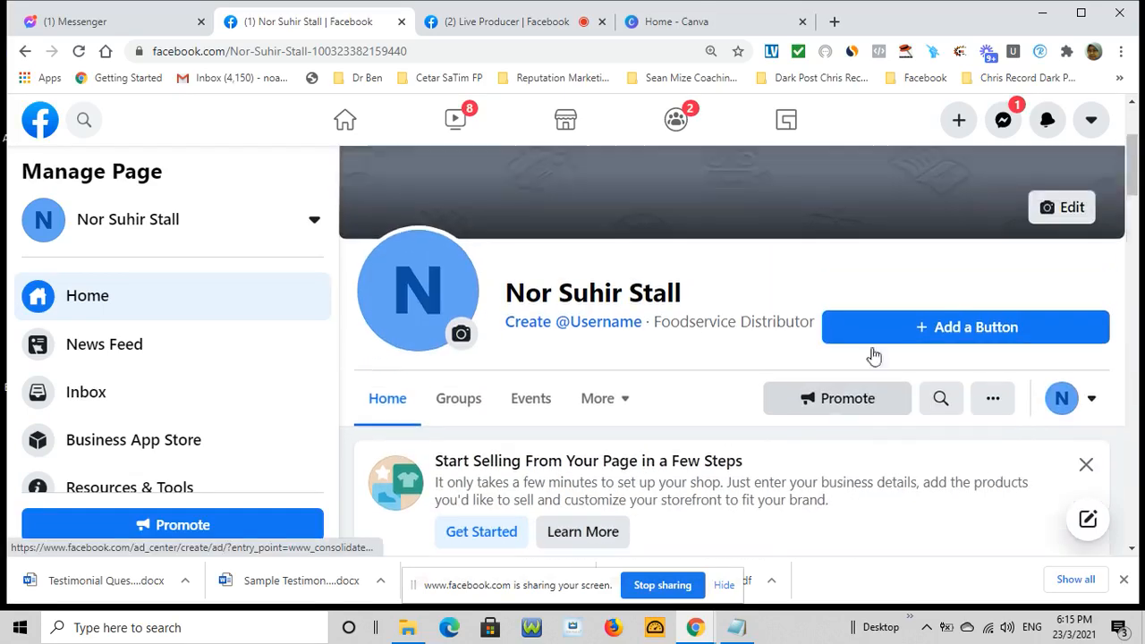
scroll(872, 357, "up", 2)
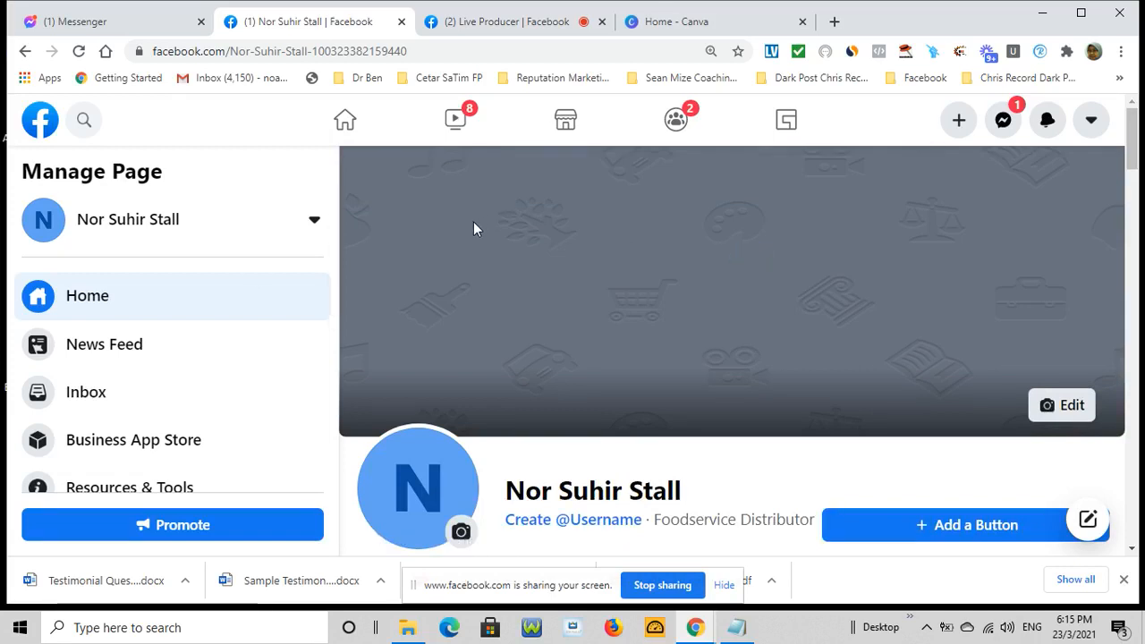
left_click(1071, 408)
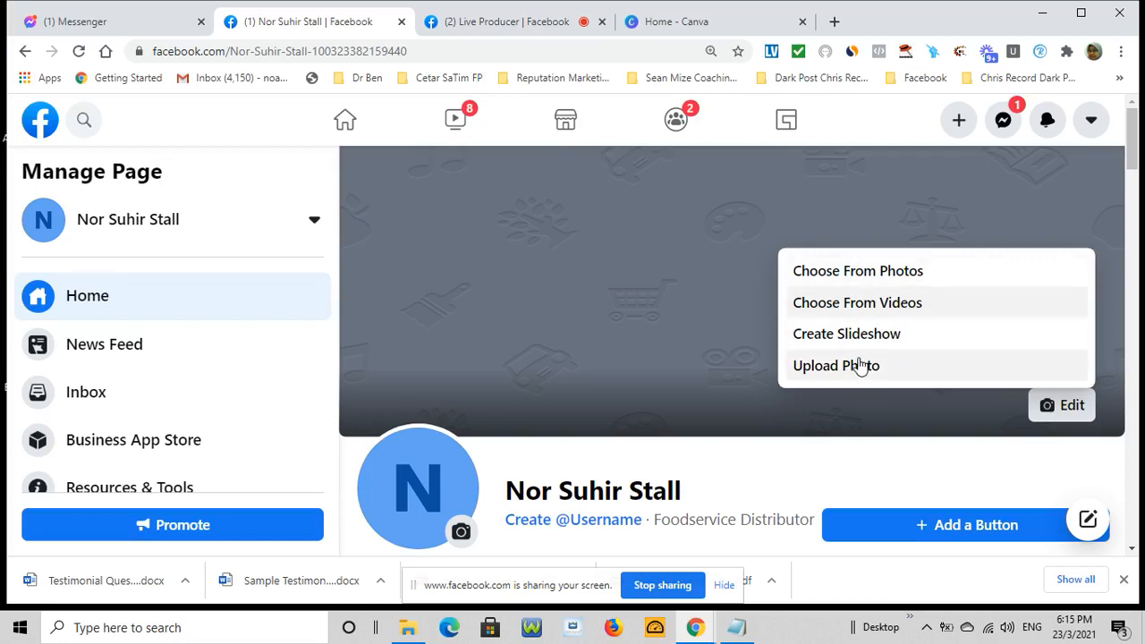
left_click(953, 462)
scroll(1125, 442, "down", 1)
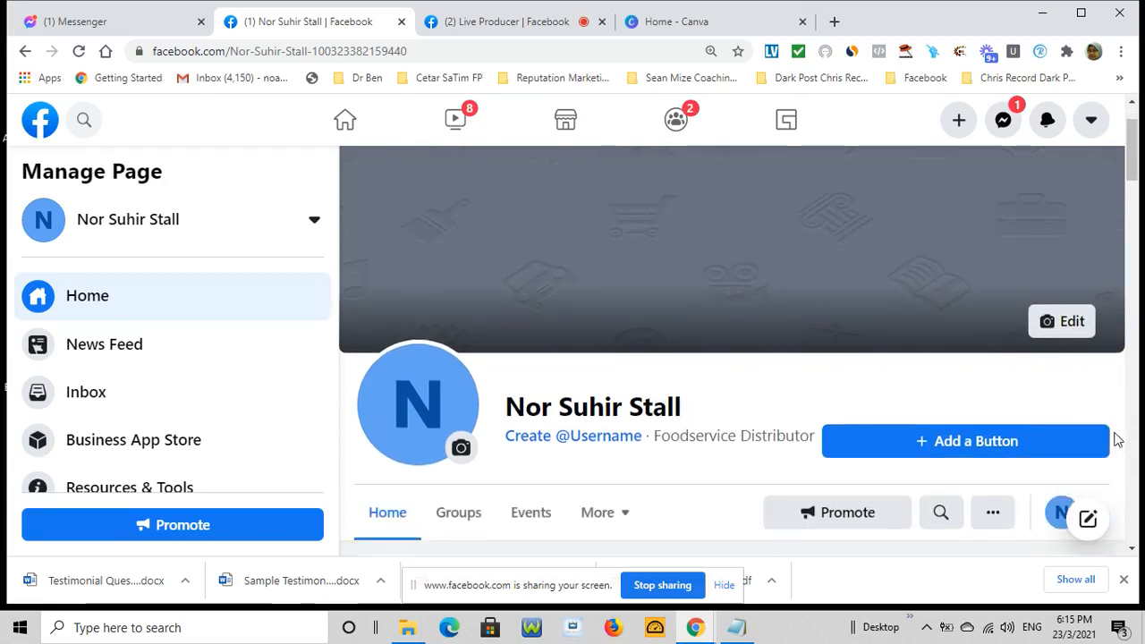
scroll(1116, 438, "down", 1)
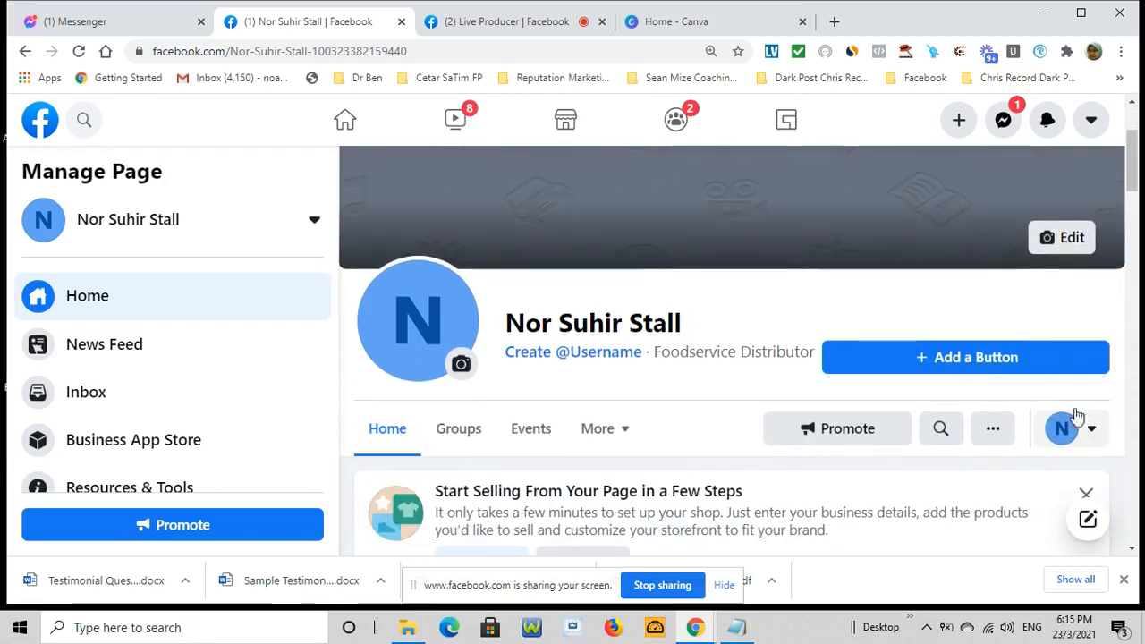
Open Edit Action Button and browse the actions such as Follow, Start Order and Book Now
left_click(968, 366)
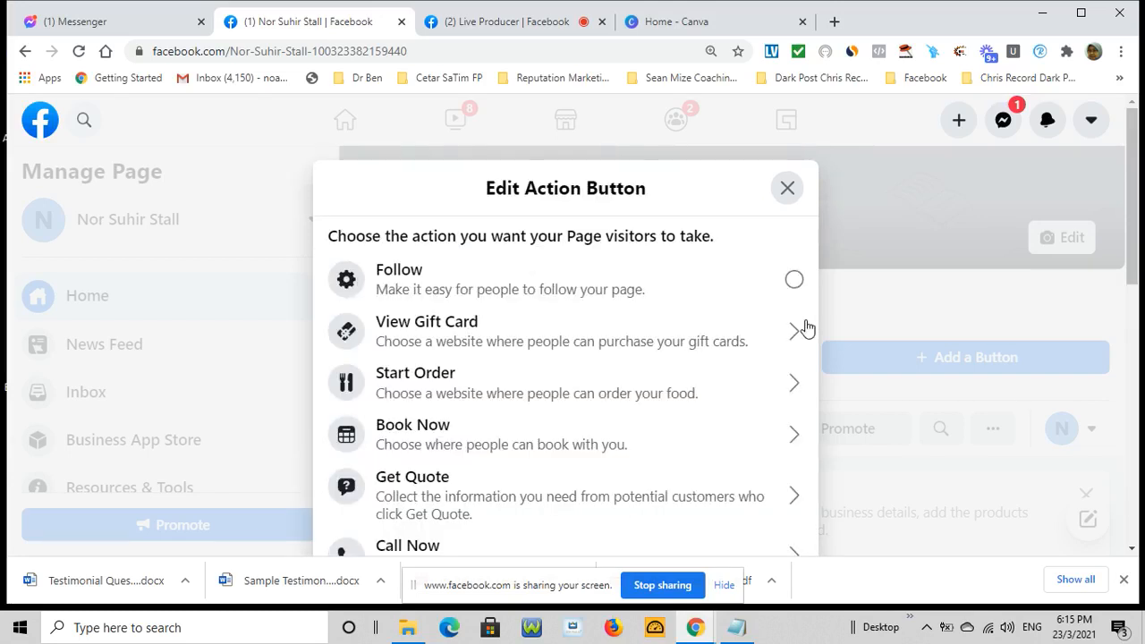
scroll(771, 345, "down", 1)
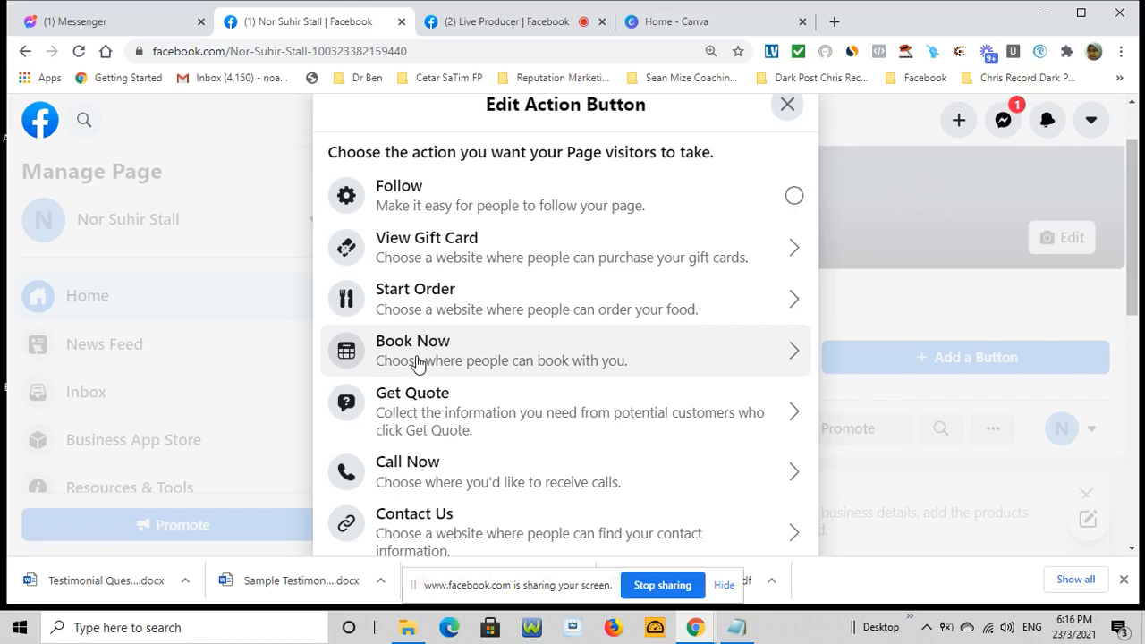
scroll(566, 345, "down", 1)
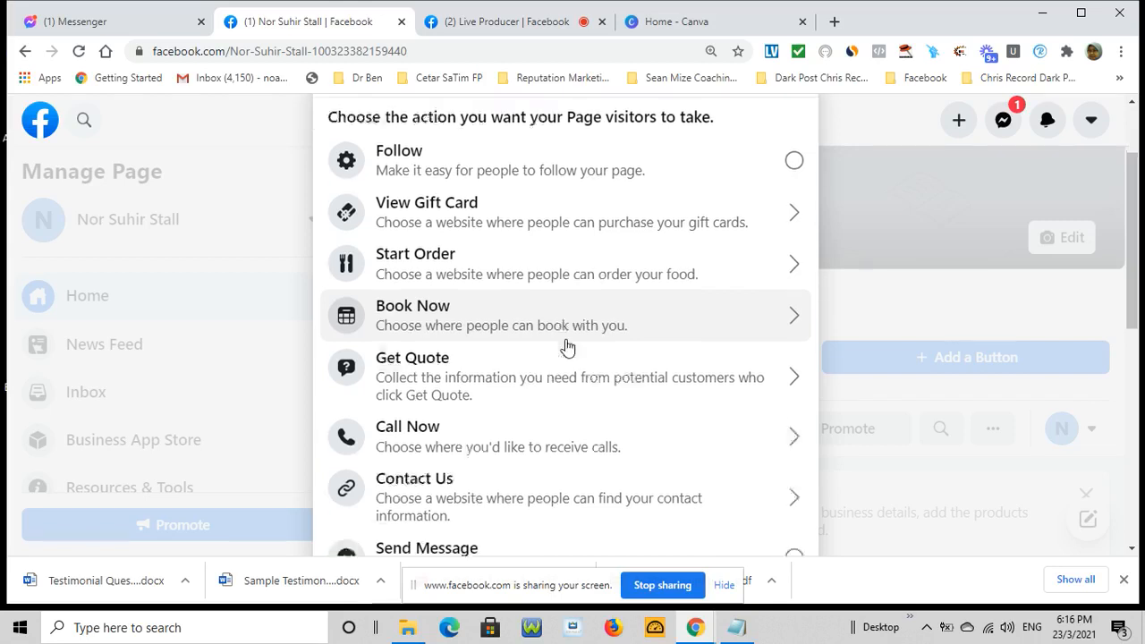
scroll(565, 347, "down", 1)
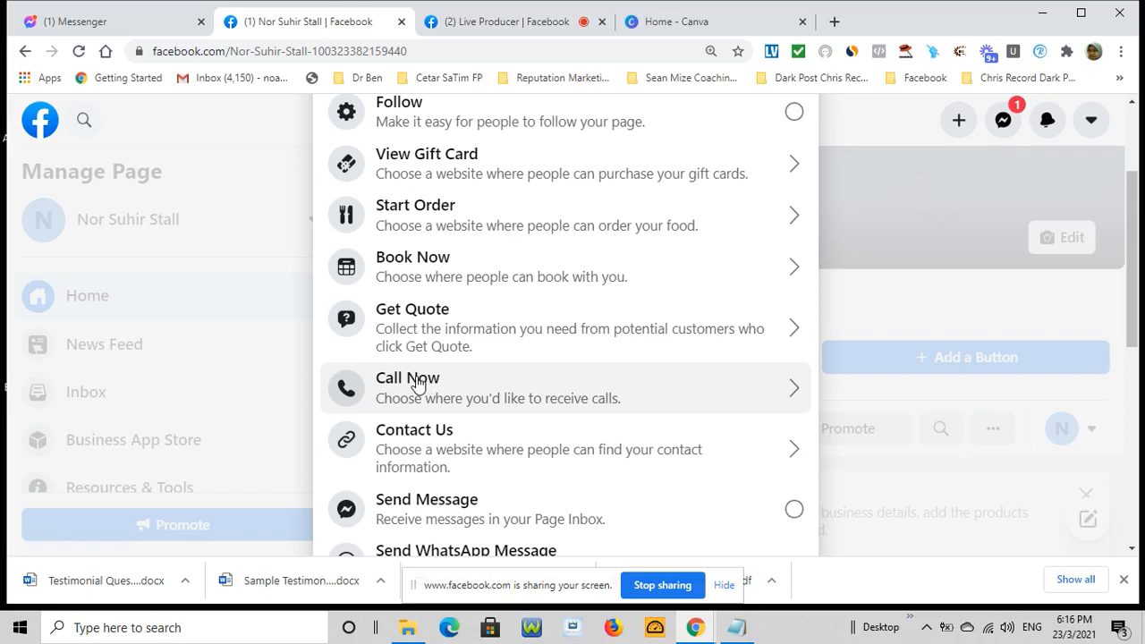
scroll(417, 383, "down", 2)
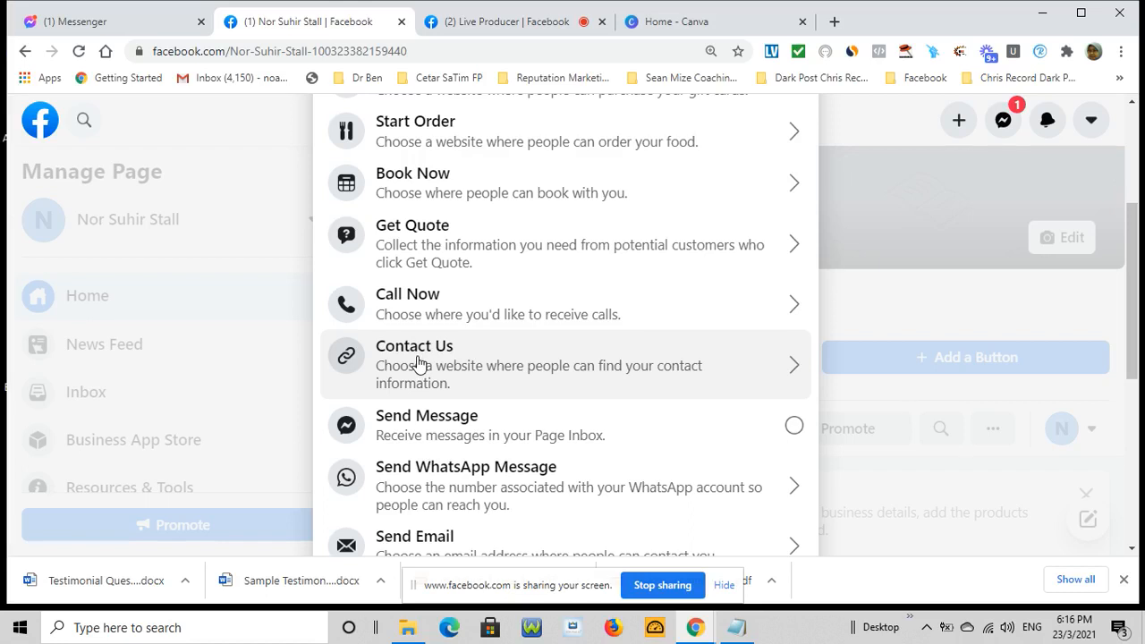
scroll(417, 362, "down", 2)
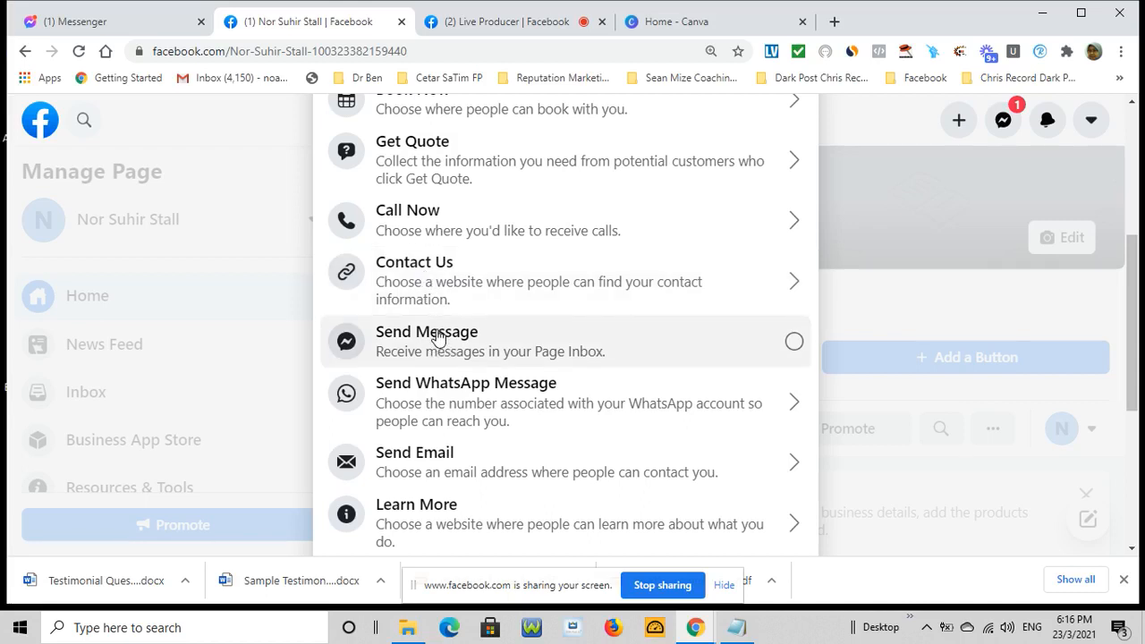
scroll(436, 334, "down", 1)
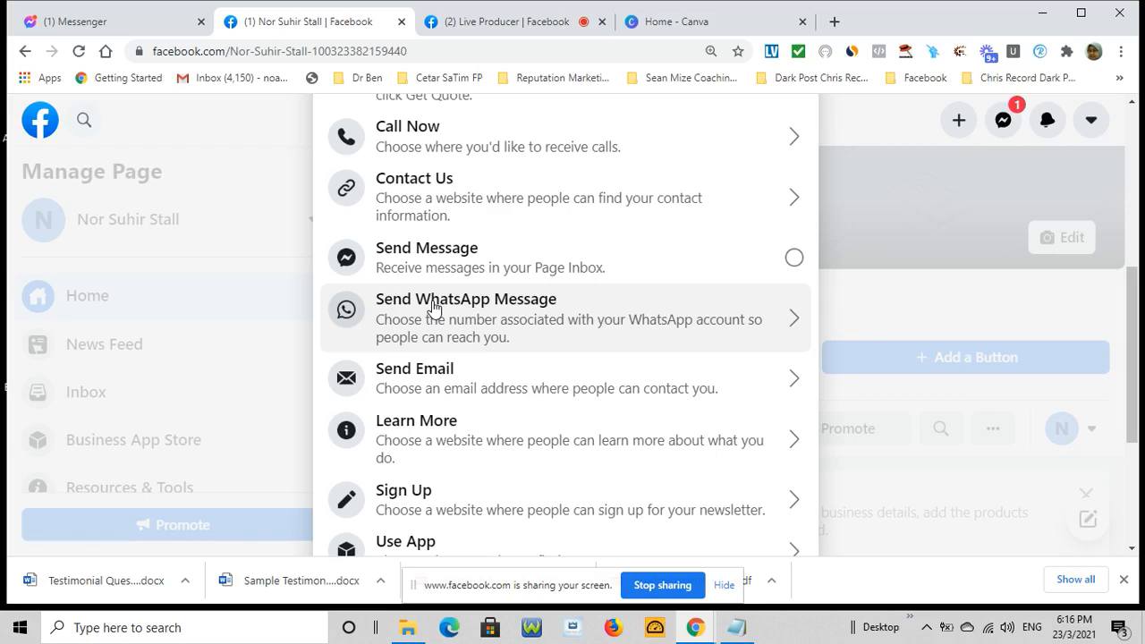
scroll(433, 307, "down", 1)
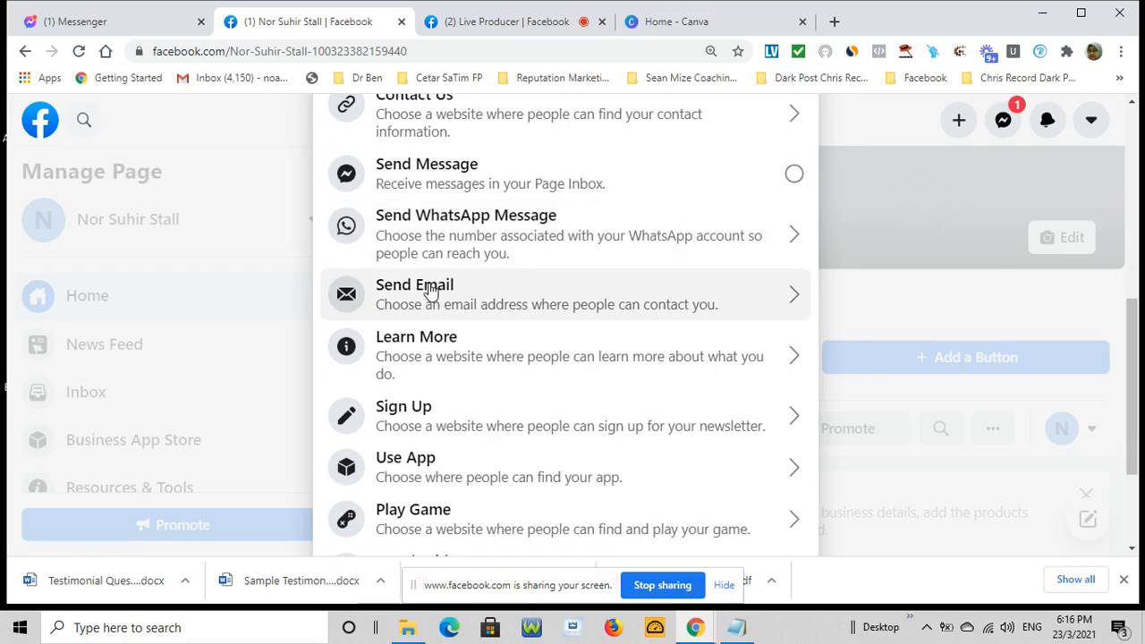
scroll(473, 378, "down", 2)
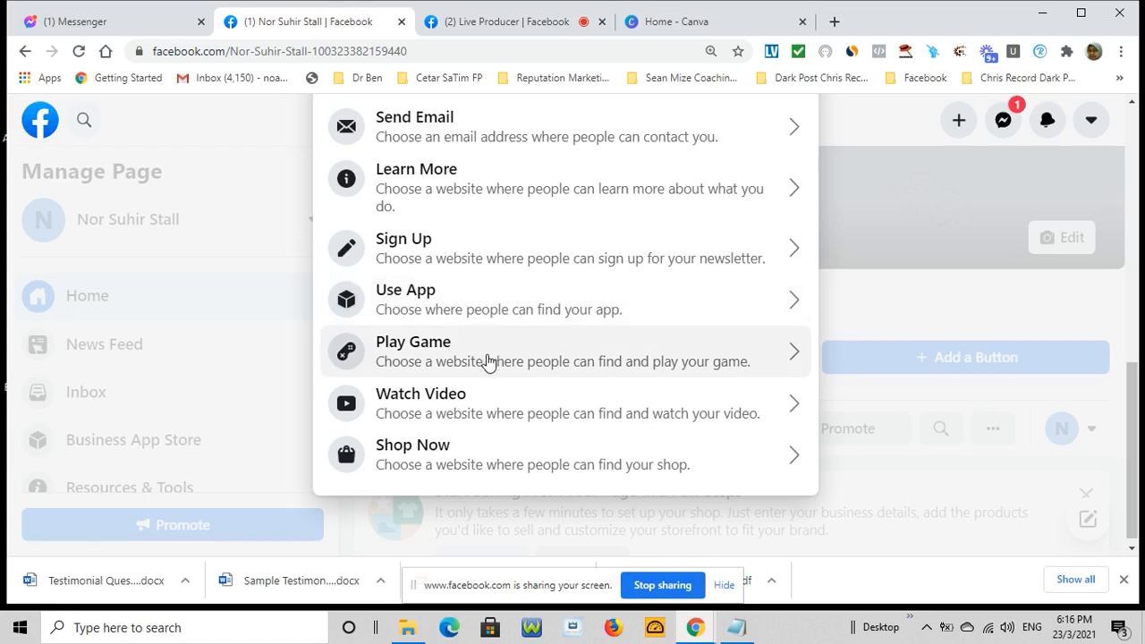
scroll(483, 384, "down", 1)
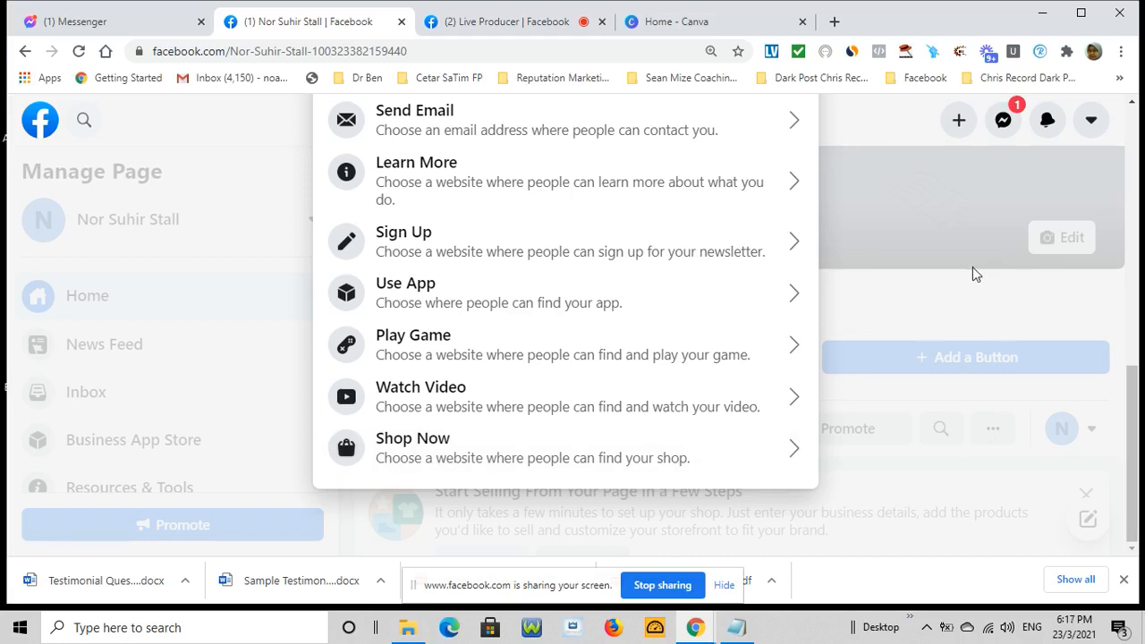
scroll(971, 265, "up", 5)
scroll(971, 265, "up", 3)
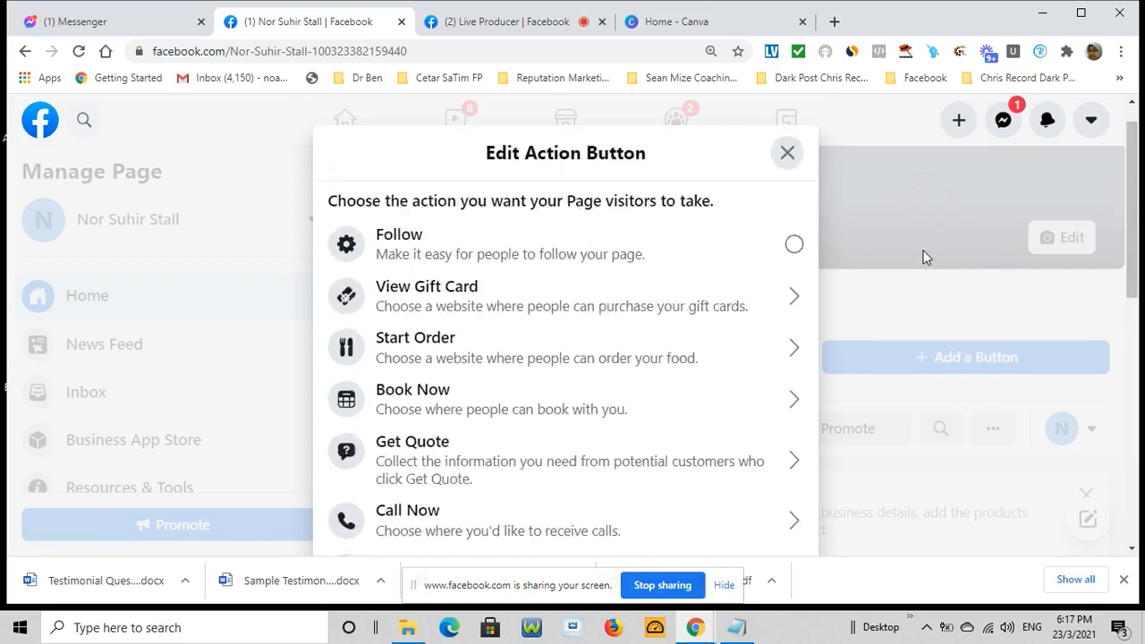
left_click(787, 190)
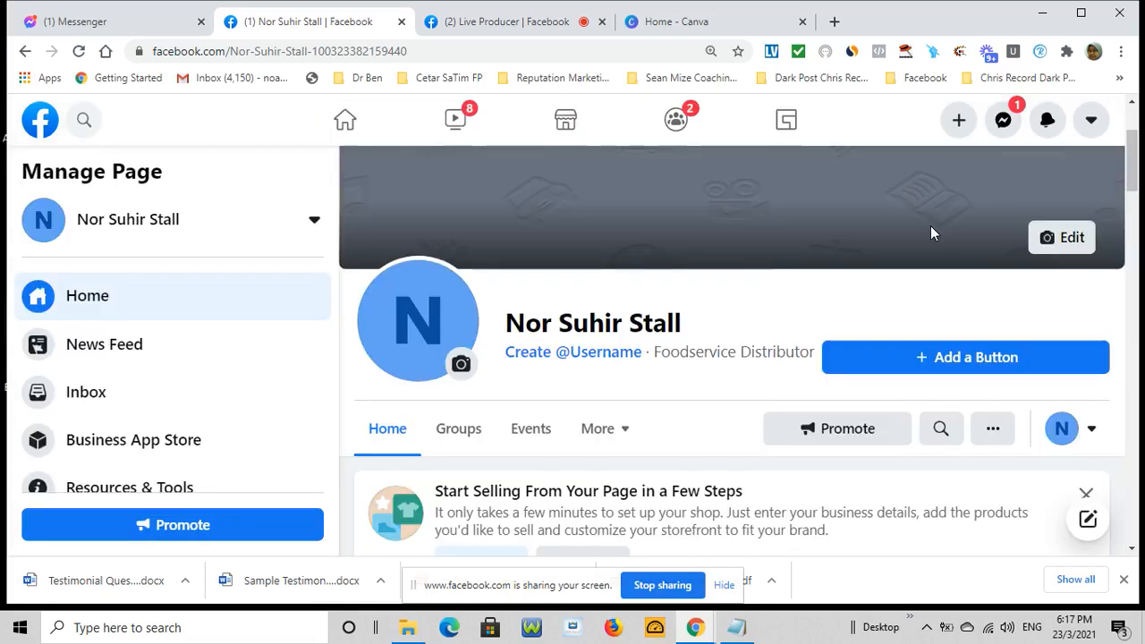
scroll(930, 235, "down", 3)
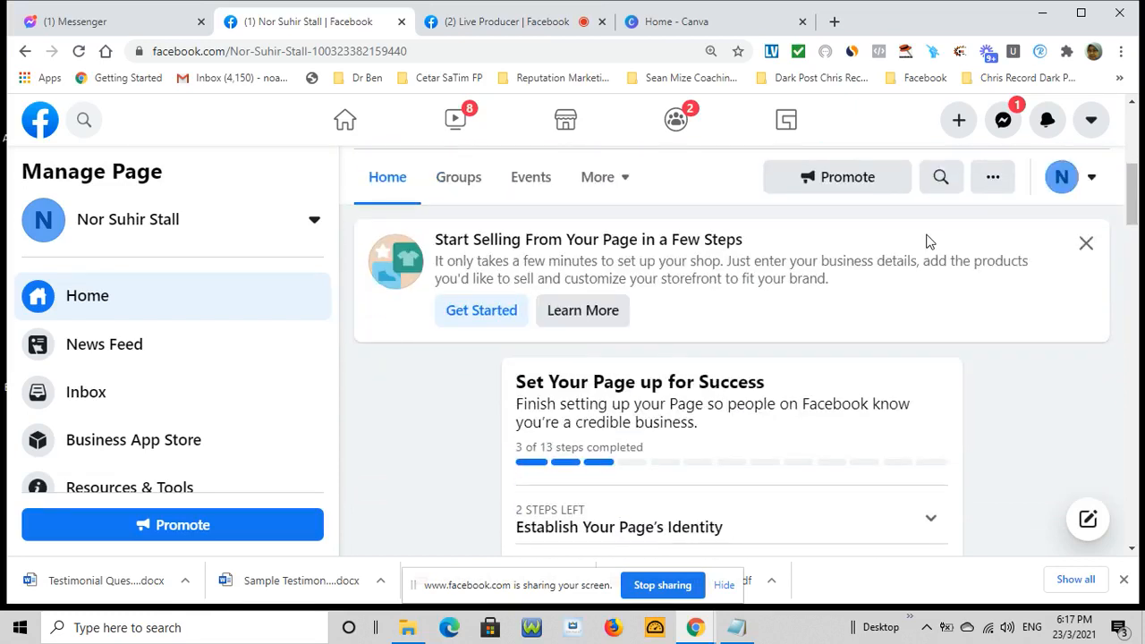
scroll(927, 241, "up", 3)
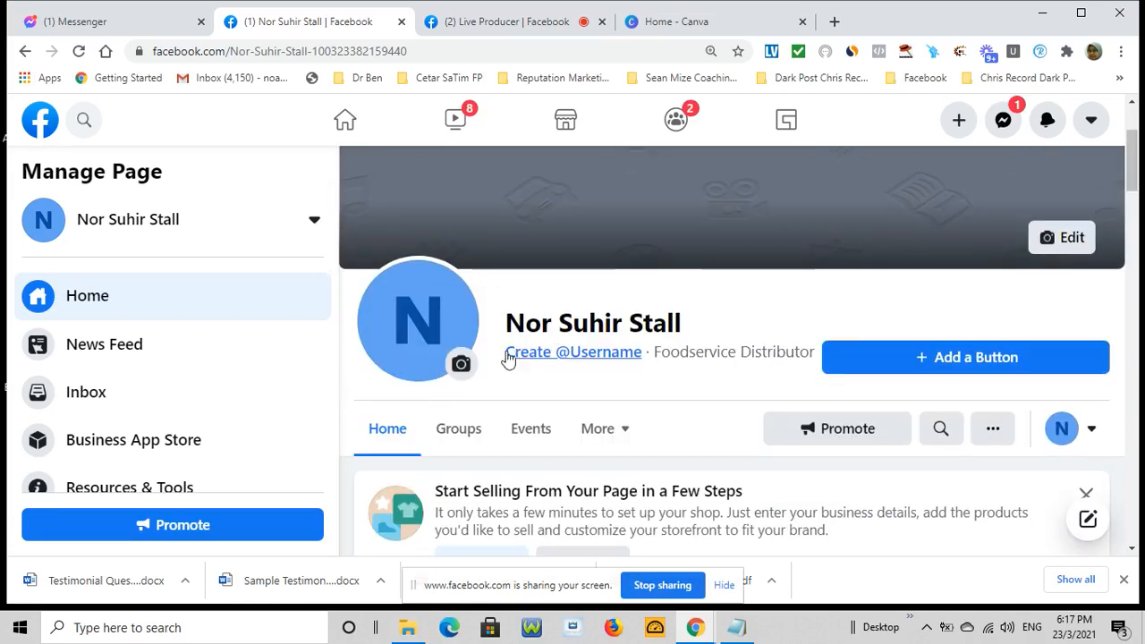
left_click_drag(504, 354, 522, 355)
left_click(522, 354)
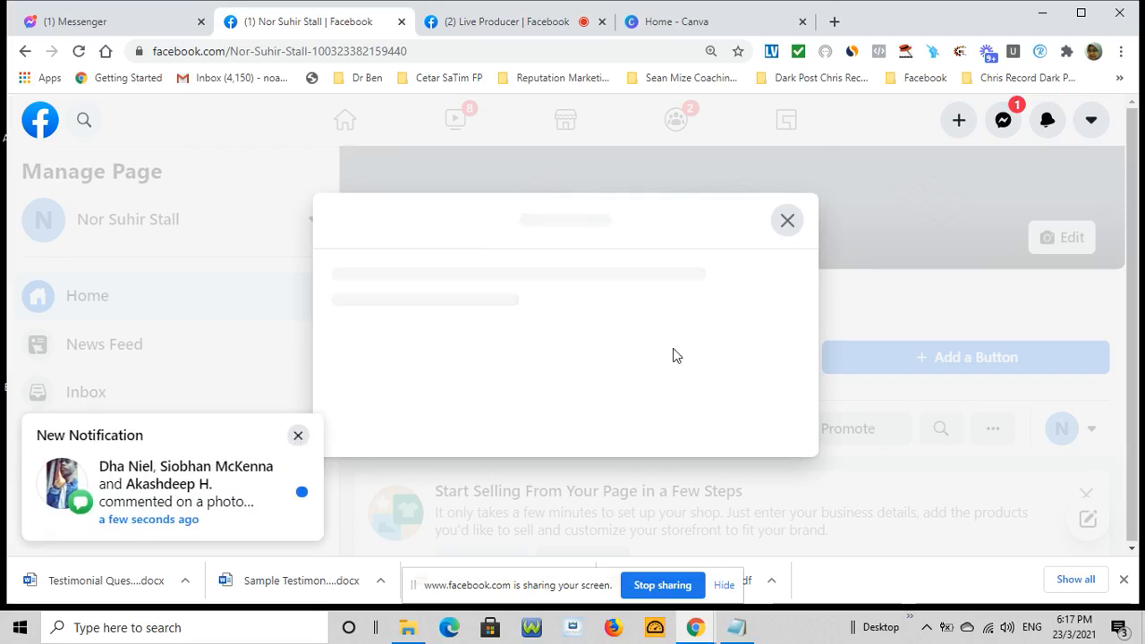
Dismiss the notification and reopen the Create Page Username form with its Username field (0/50) in focus
left_click(299, 439)
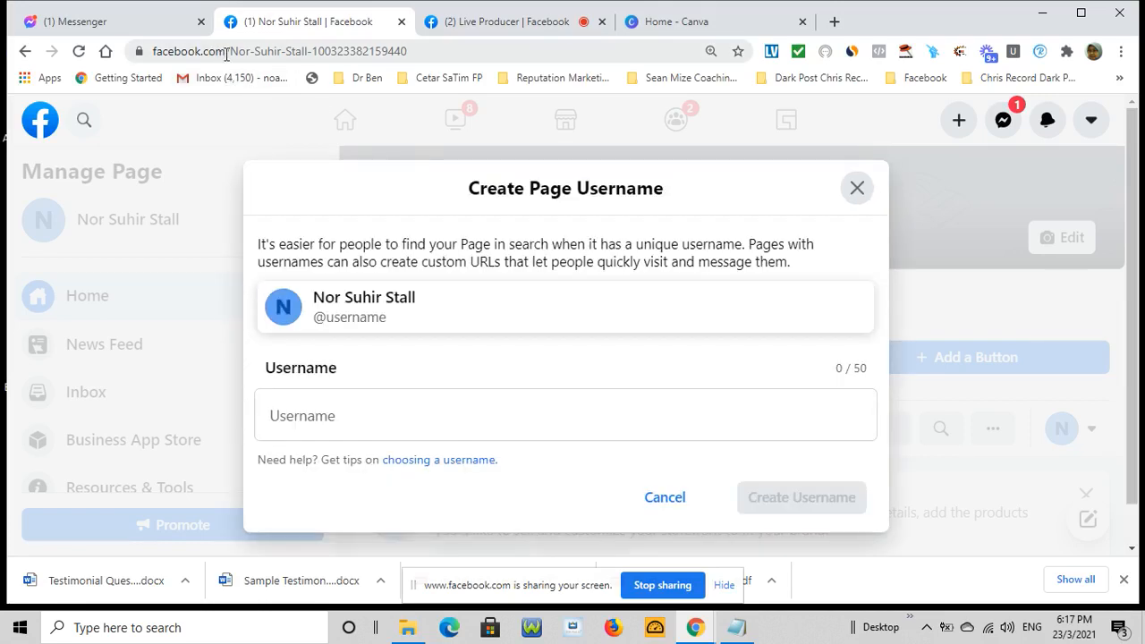
left_click_drag(228, 51, 423, 51)
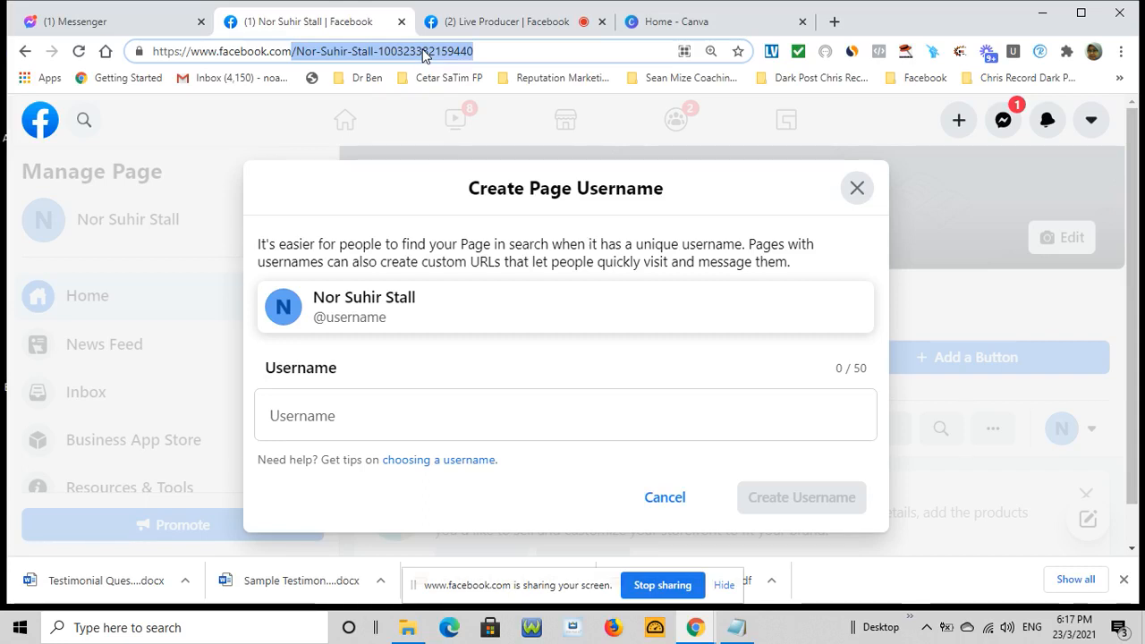
left_click(857, 191)
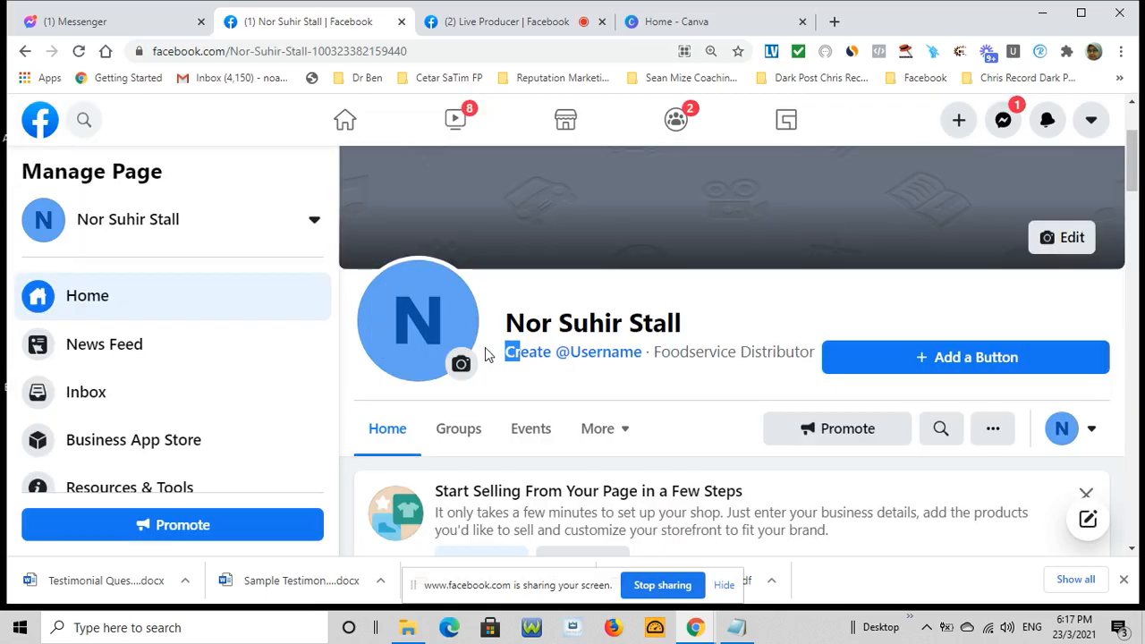
left_click_drag(490, 349, 617, 356)
left_click(617, 356)
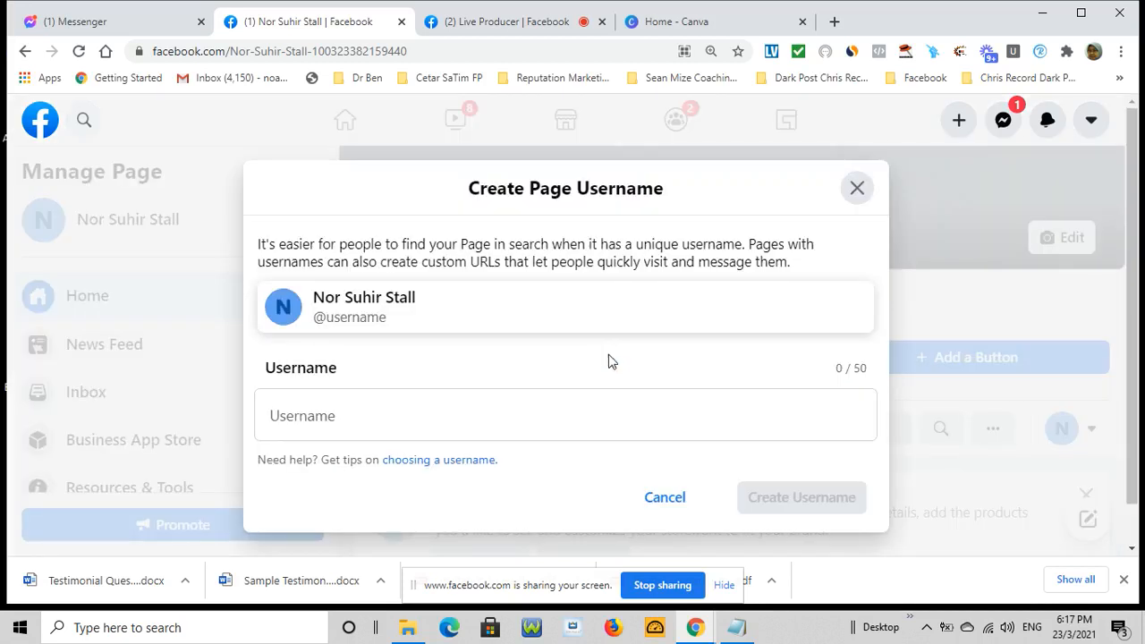
left_click(348, 373)
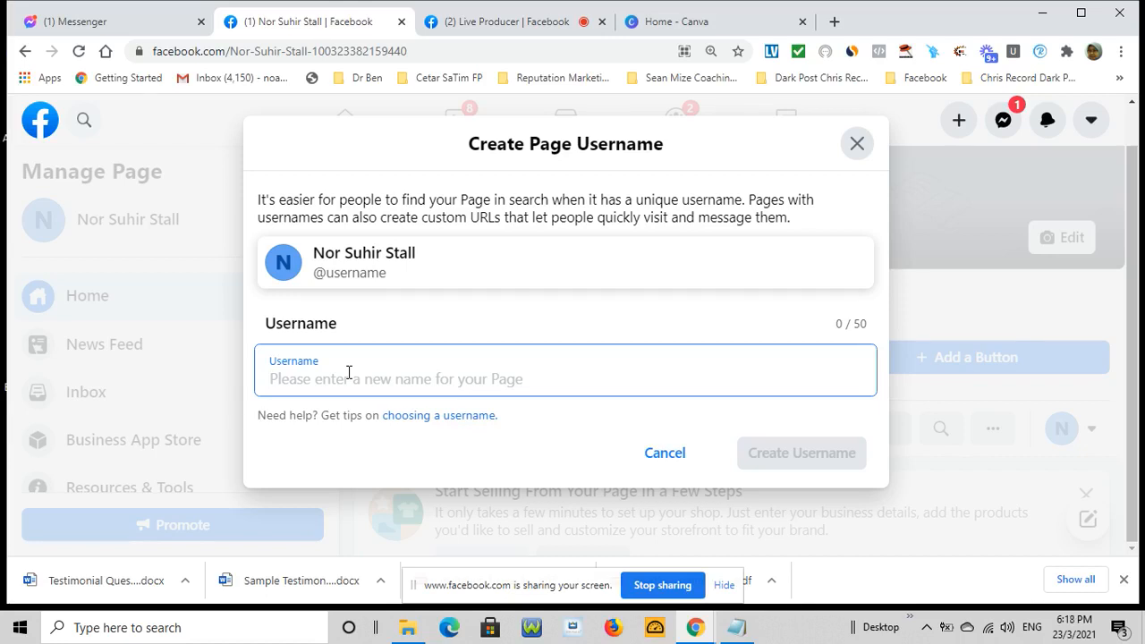
Enter the username NorSuhirFoodStall, inserting 'SuhirFood' after 'Nor' in the initial 'NorStall'
type("NorStall")
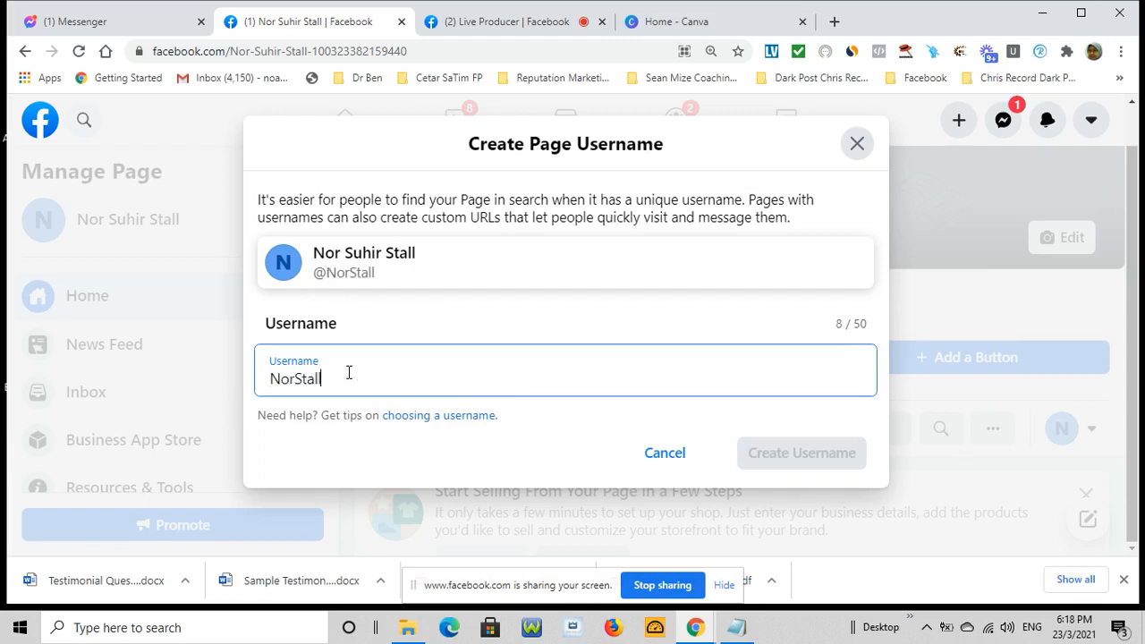
left_click_drag(410, 51, 229, 55)
left_click(312, 380)
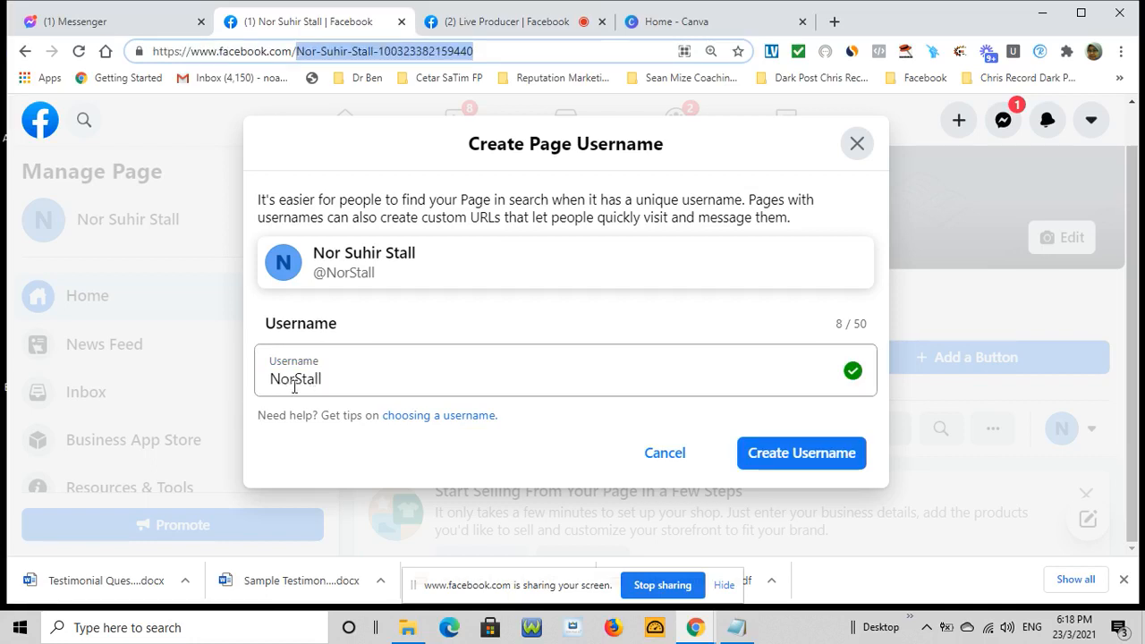
left_click(295, 384)
type("S")
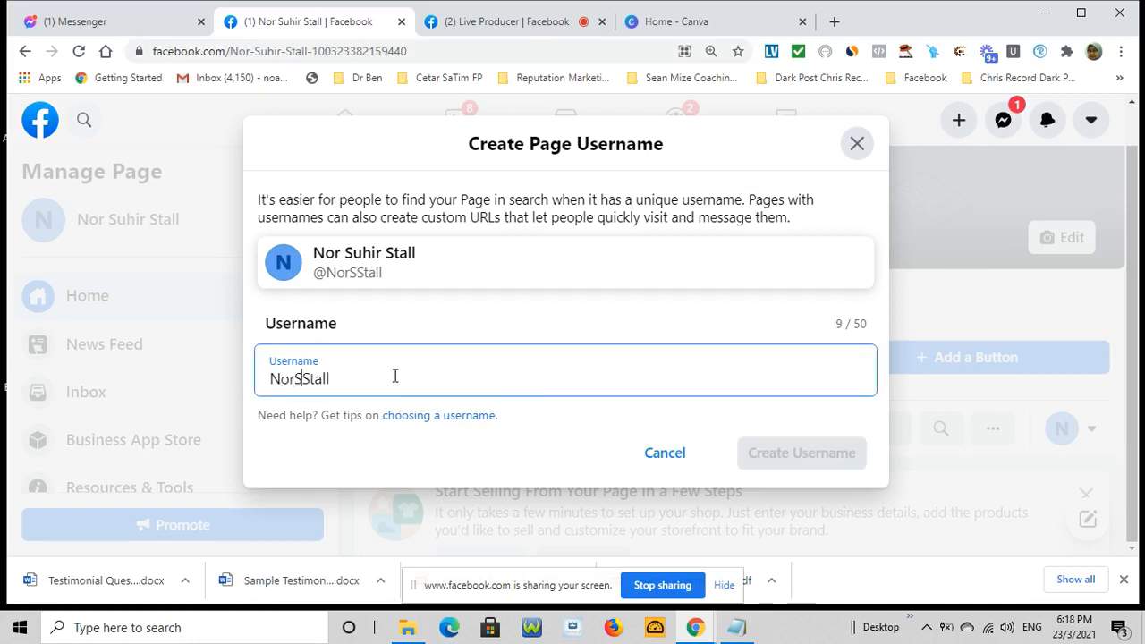
type("uhir")
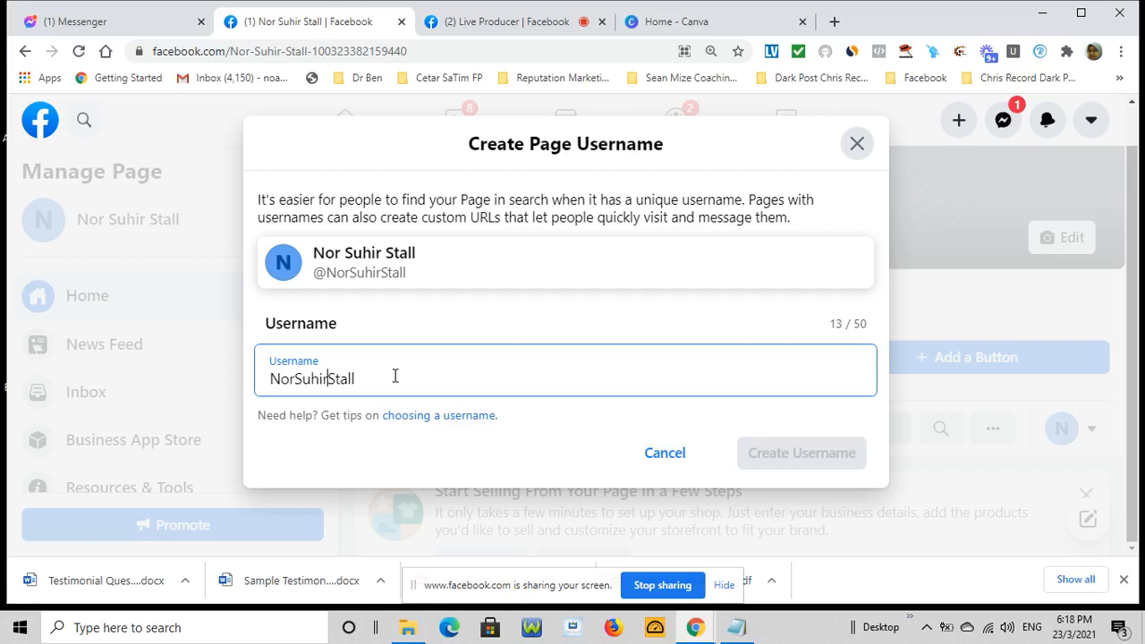
type("Food")
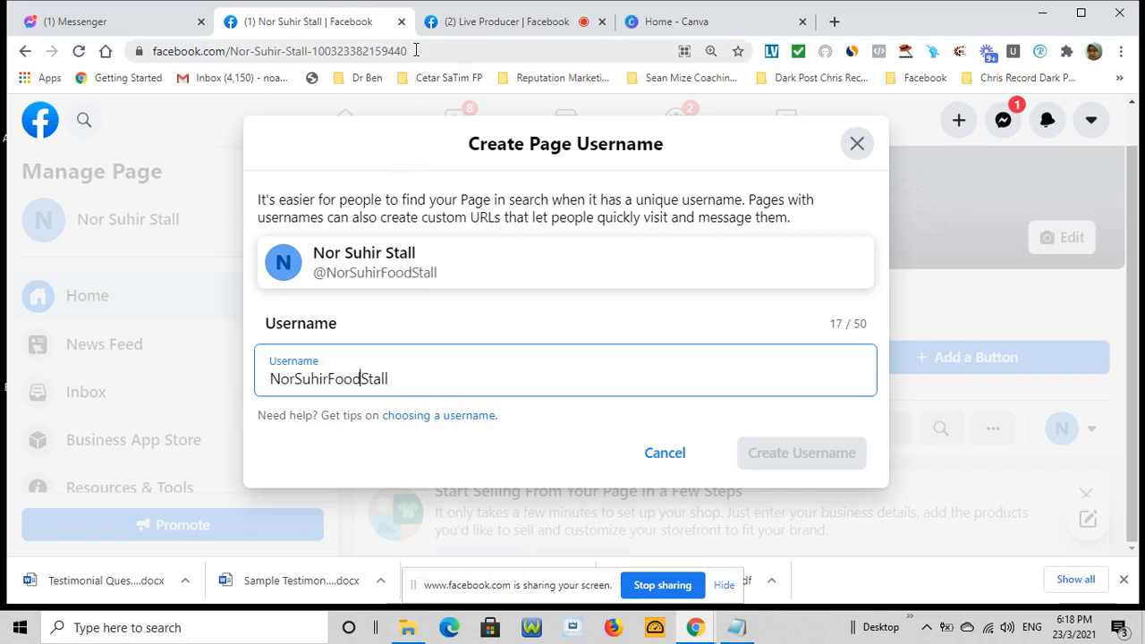
left_click_drag(410, 51, 231, 56)
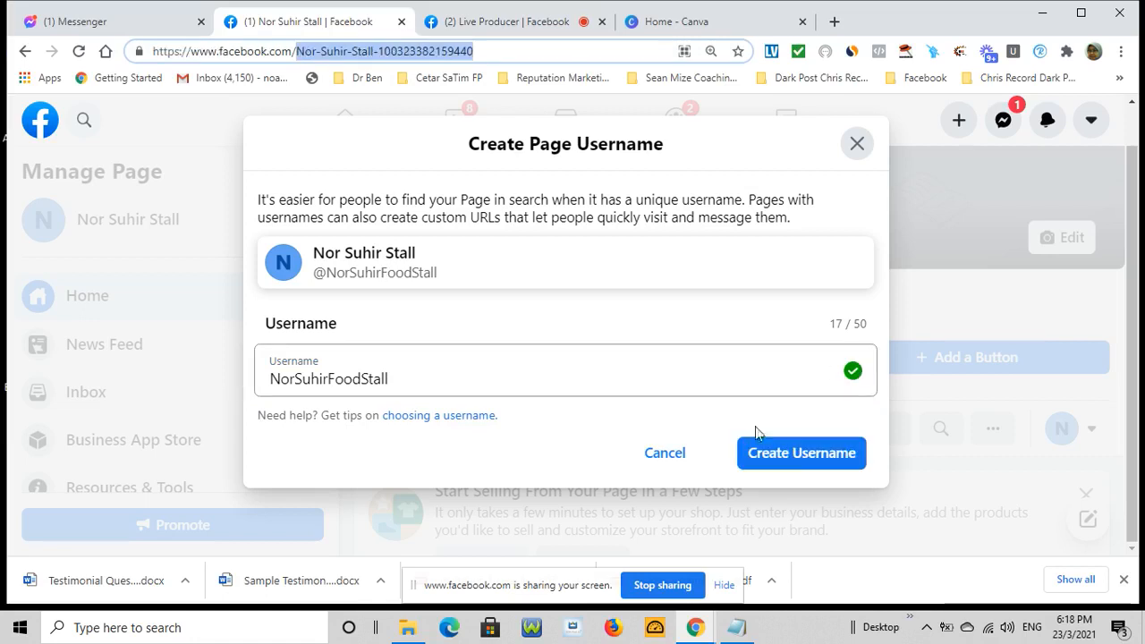
left_click(798, 458)
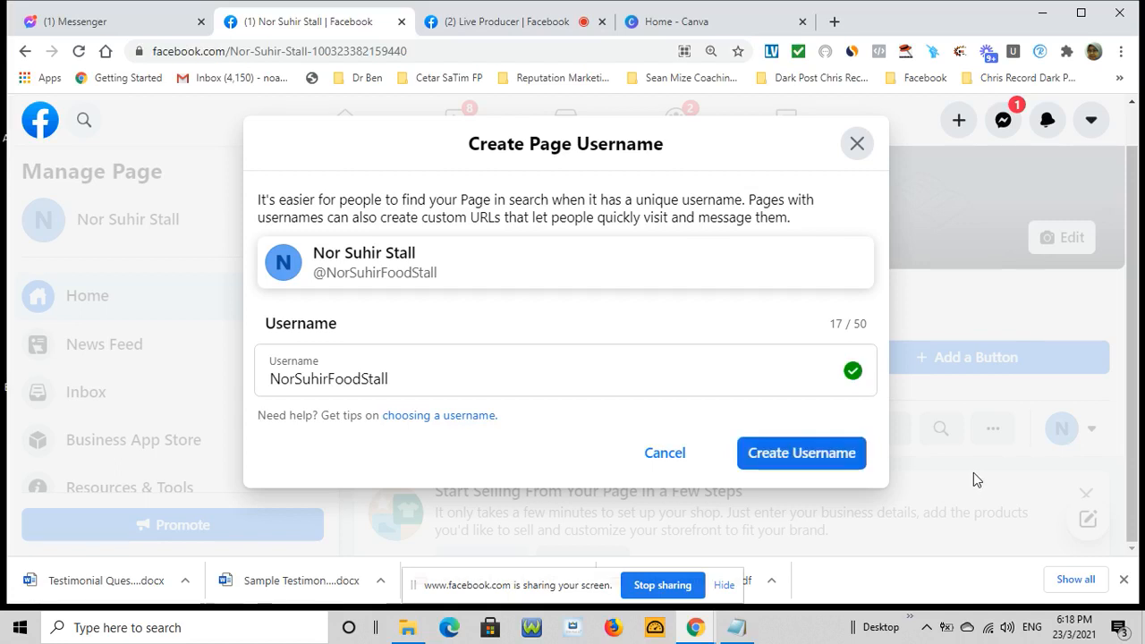
left_click(820, 460)
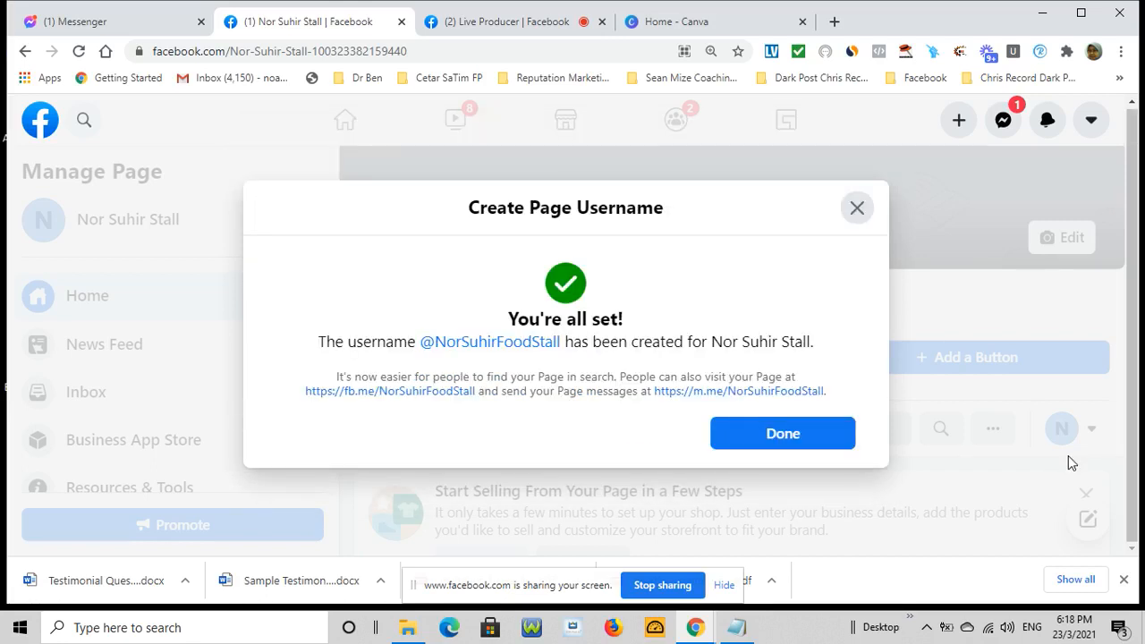
left_click(787, 435)
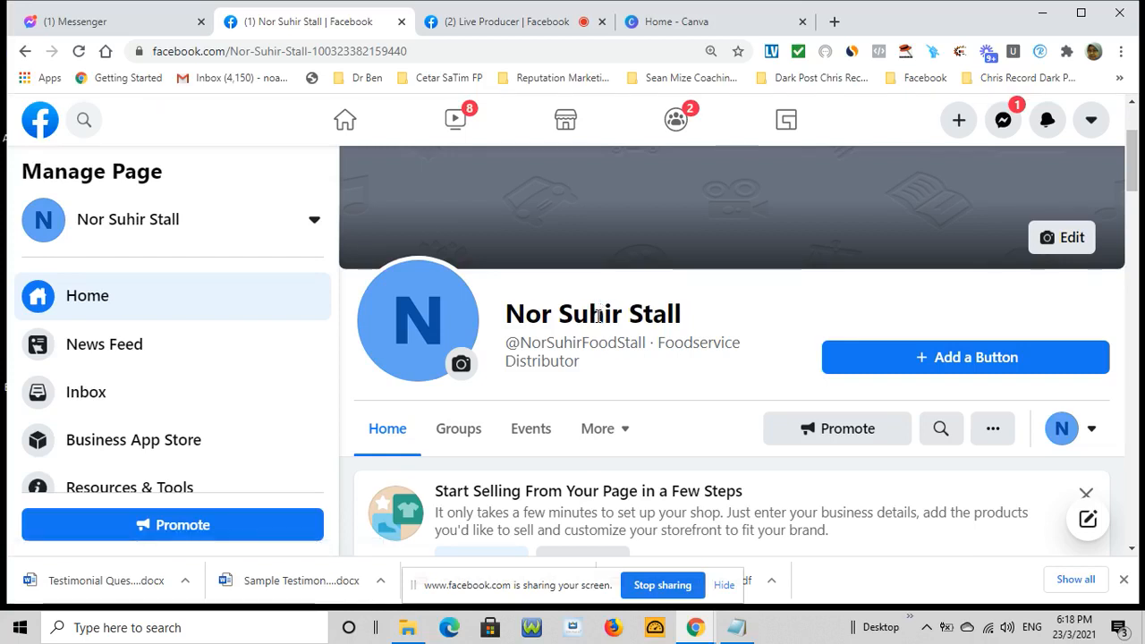
scroll(599, 320, "down", 1)
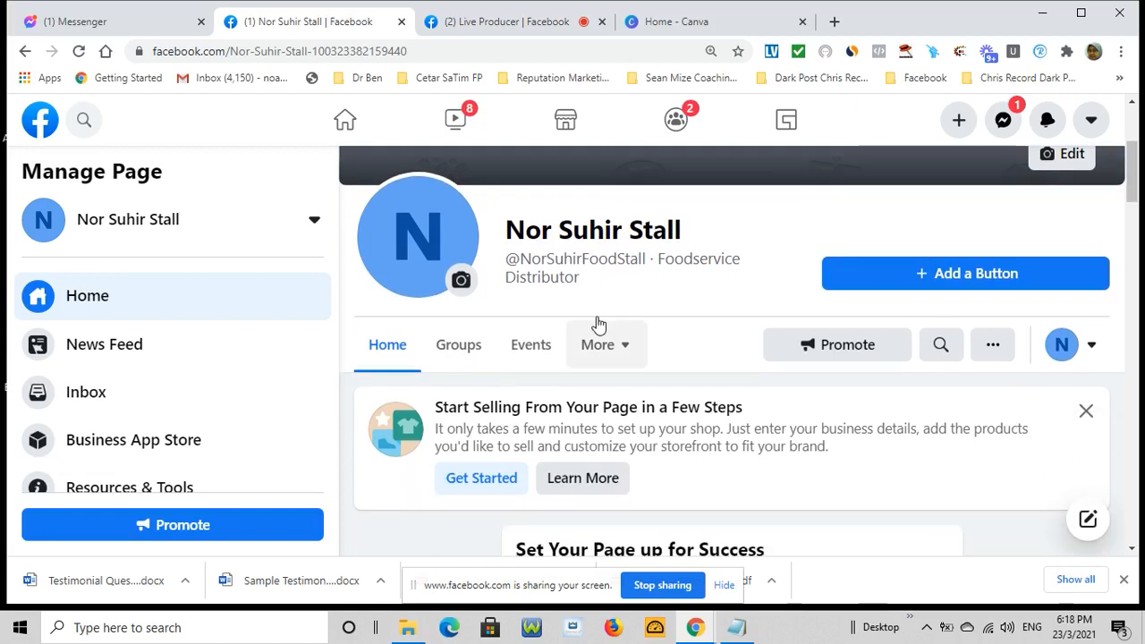
scroll(599, 324, "up", 2)
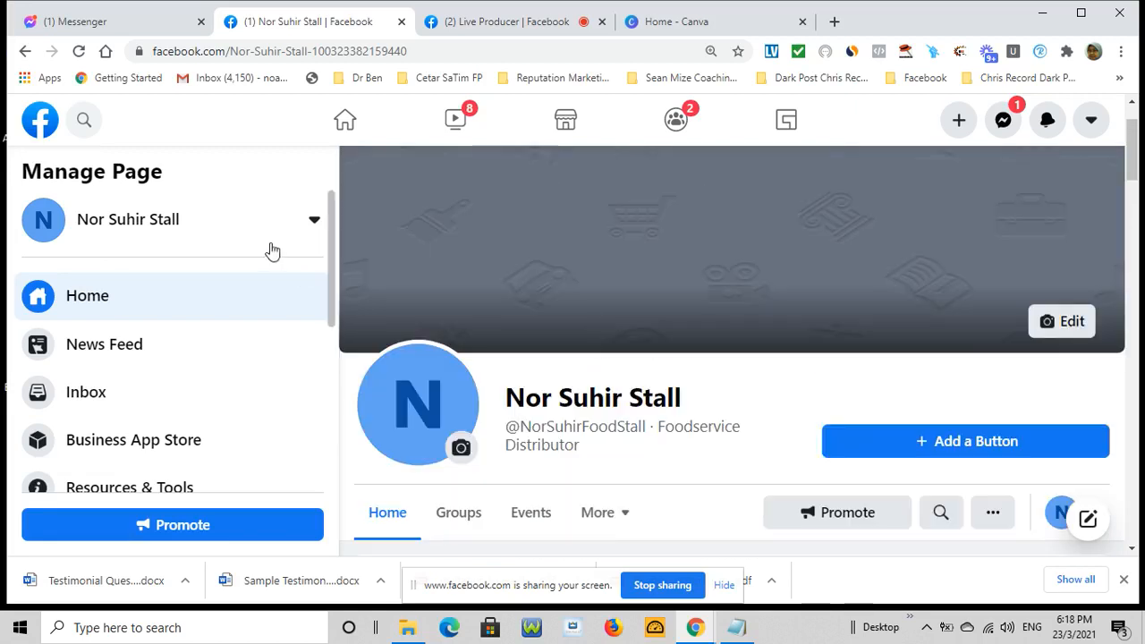
left_click(171, 238)
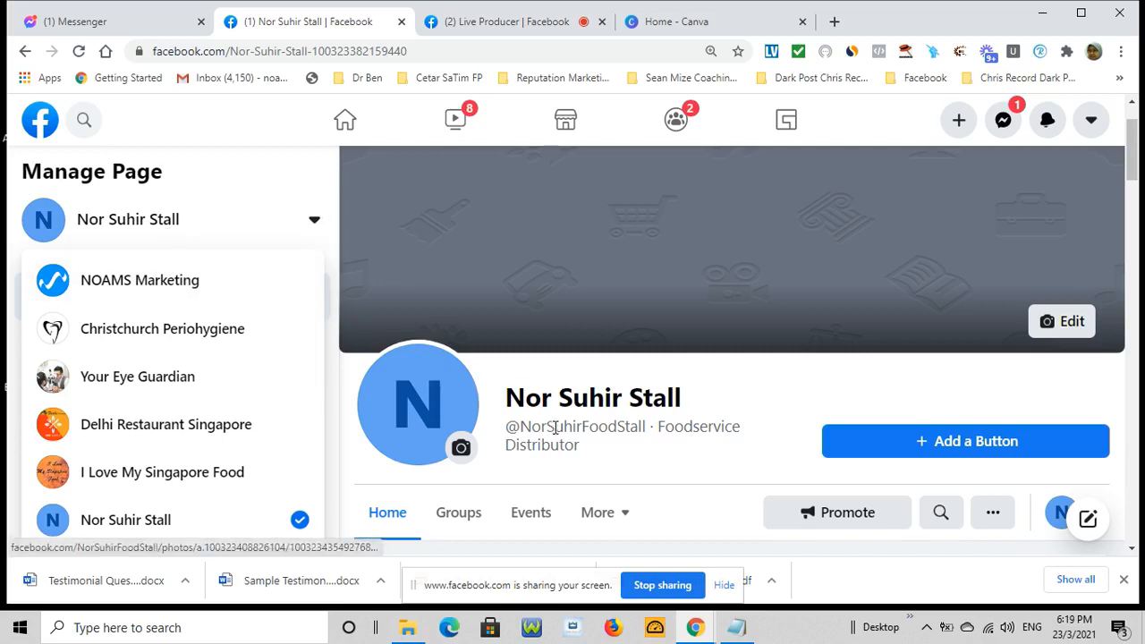
mouse_move(554, 427)
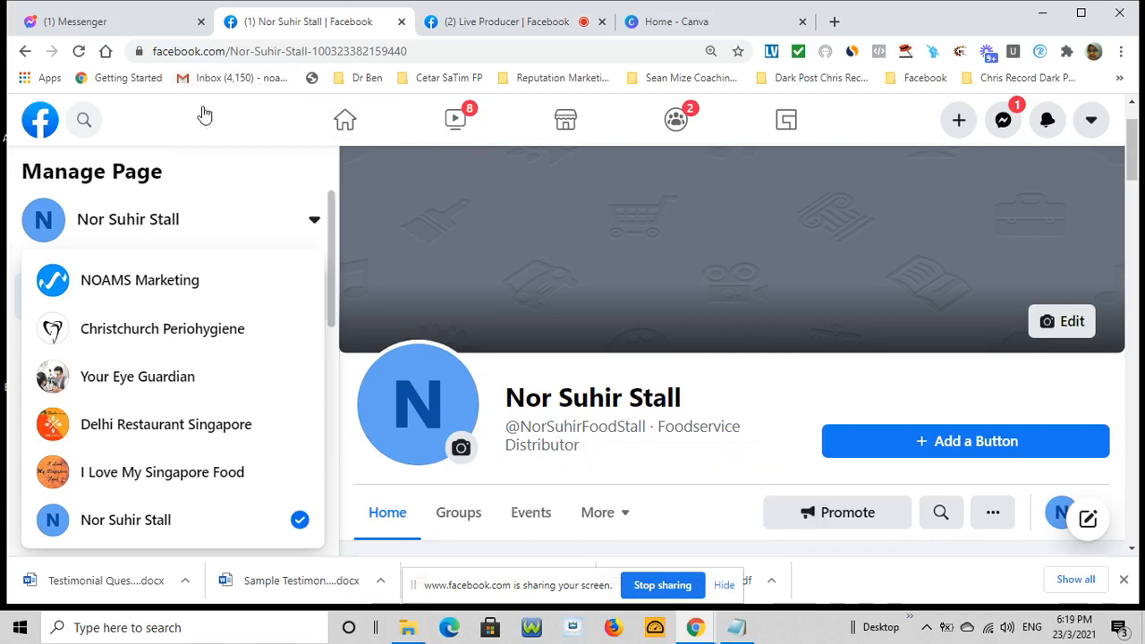
Replace the numeric page id in the address bar with NorSuhirFoodStall to load facebook.com/NorSuhirFoodStall
left_click_drag(231, 49, 417, 56)
type("No")
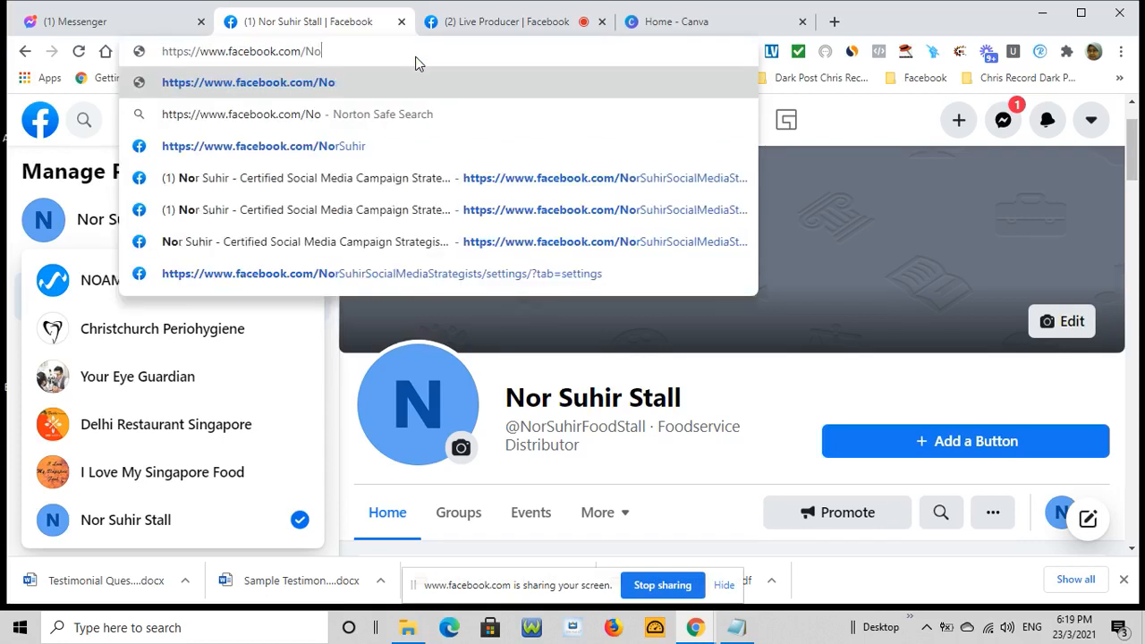
type("rSuhirFoodStall")
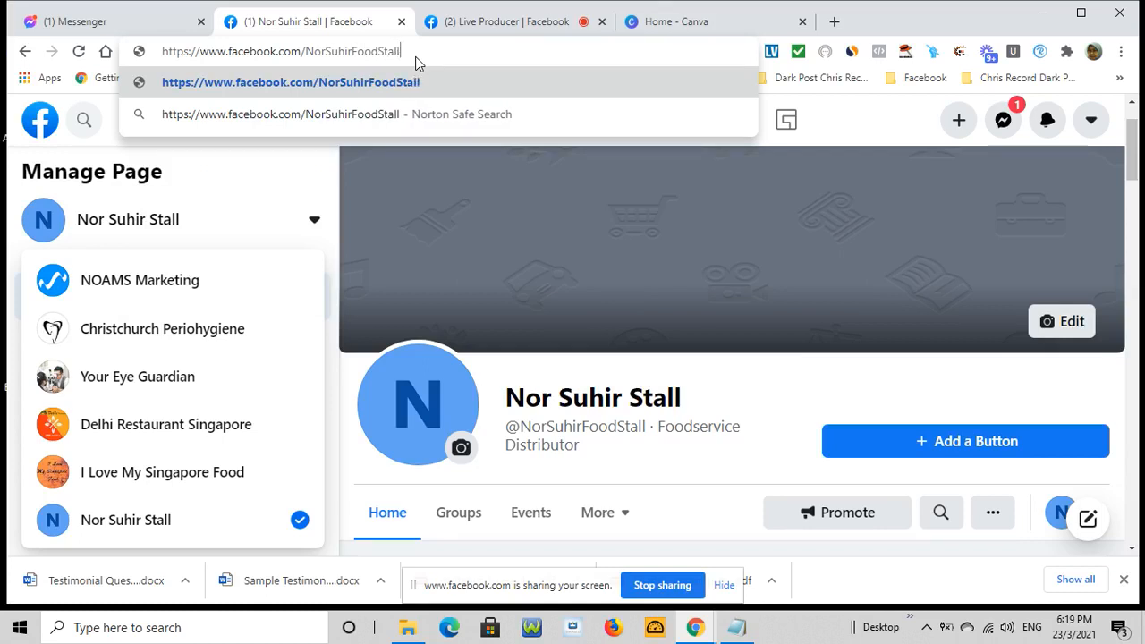
key("Return")
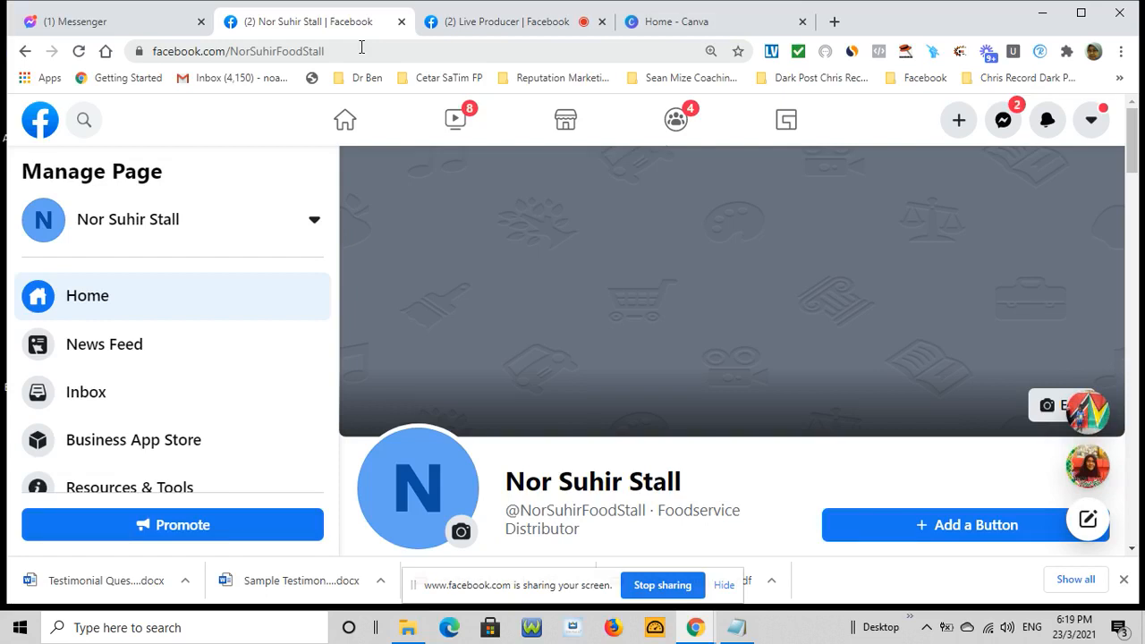
Close the two floating Messenger chat conversations
mouse_move(1103, 410)
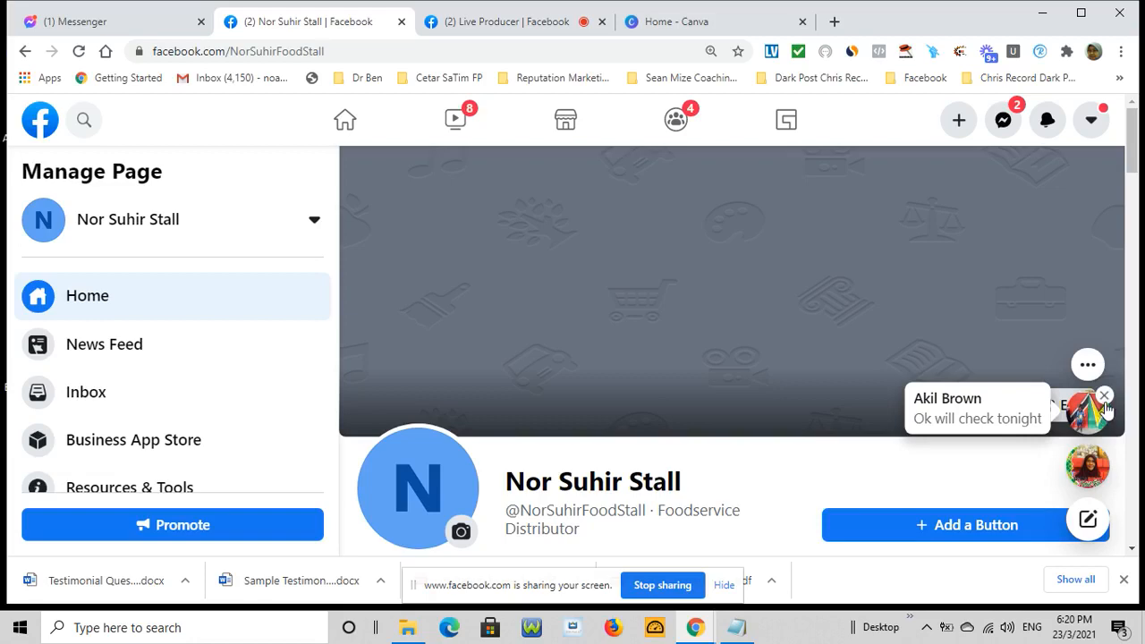
left_click(1104, 396)
left_click(1106, 453)
Scroll down through the Nor Suhir Stall page, reviewing its empty posts and setup checklist, then return upward
scroll(695, 380, "down", 5)
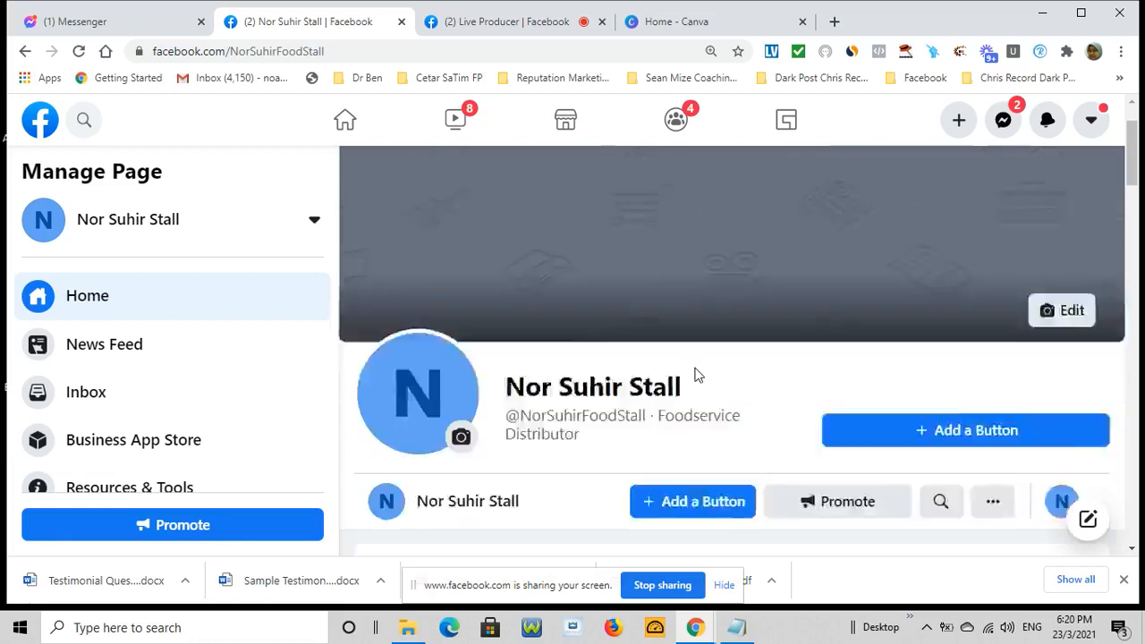
scroll(700, 385, "down", 5)
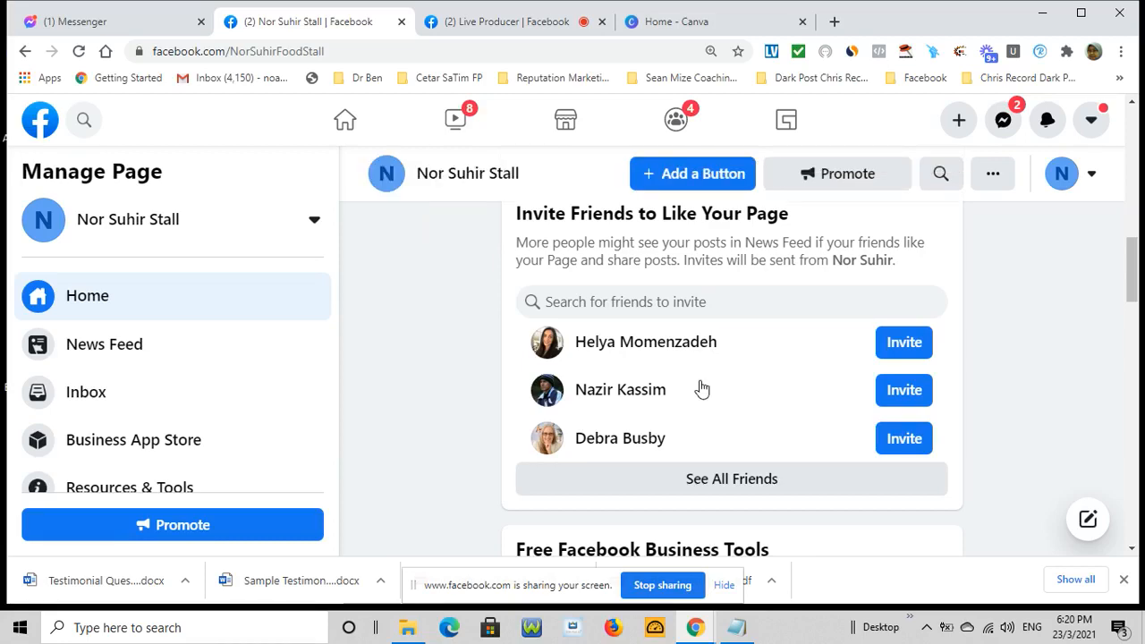
scroll(702, 387, "down", 2)
scroll(702, 389, "down", 4)
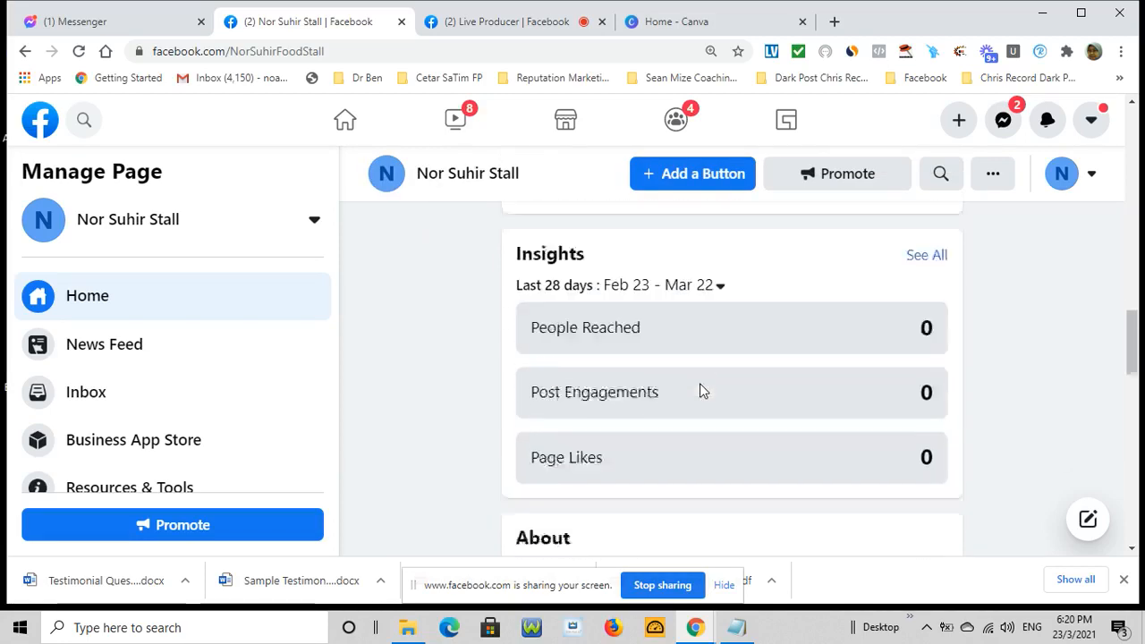
scroll(700, 389, "down", 8)
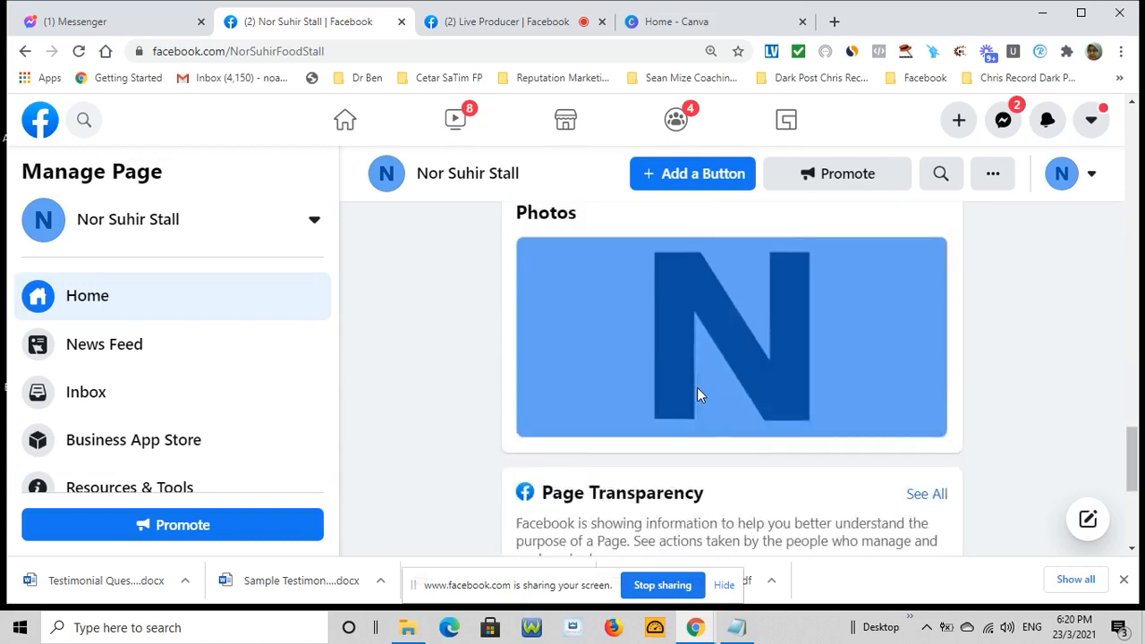
scroll(699, 395, "down", 5)
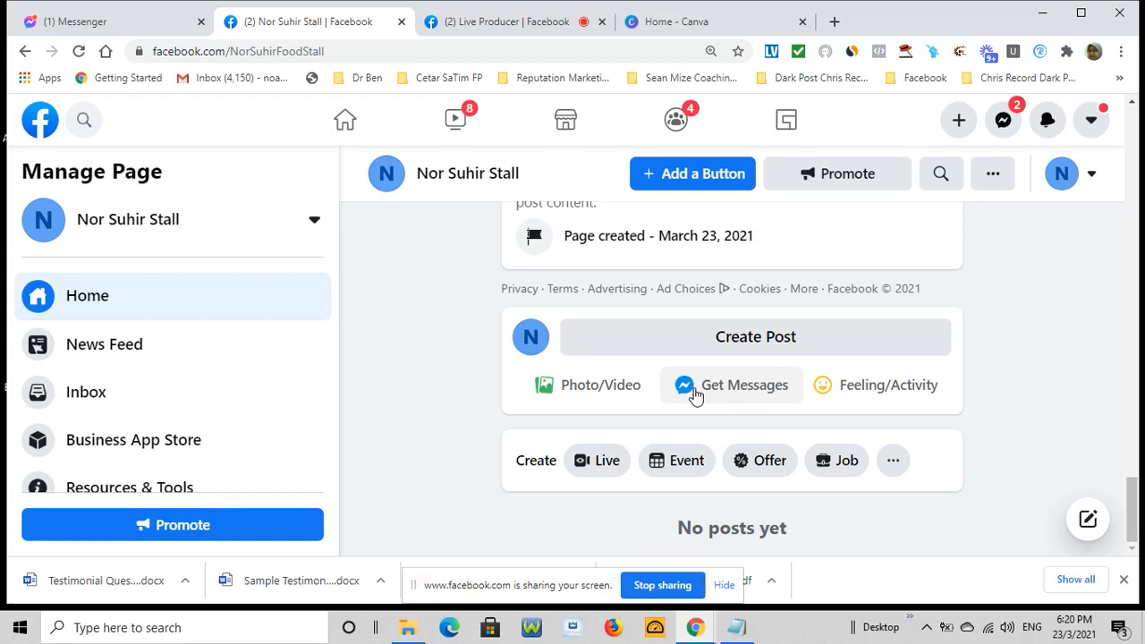
scroll(777, 402, "up", 15)
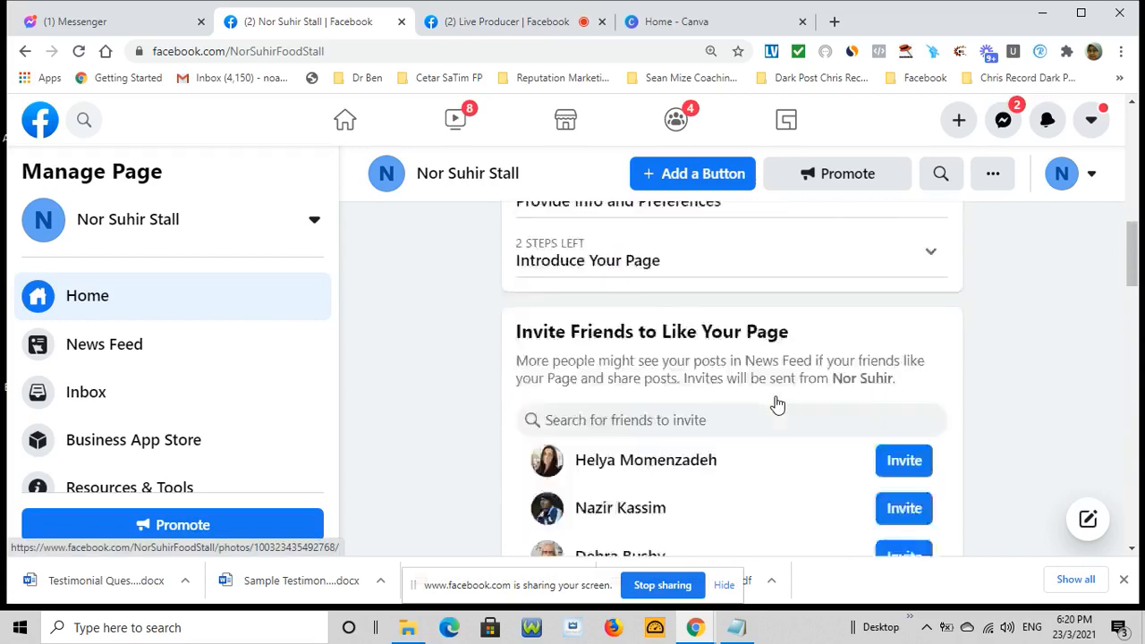
scroll(777, 403, "up", 6)
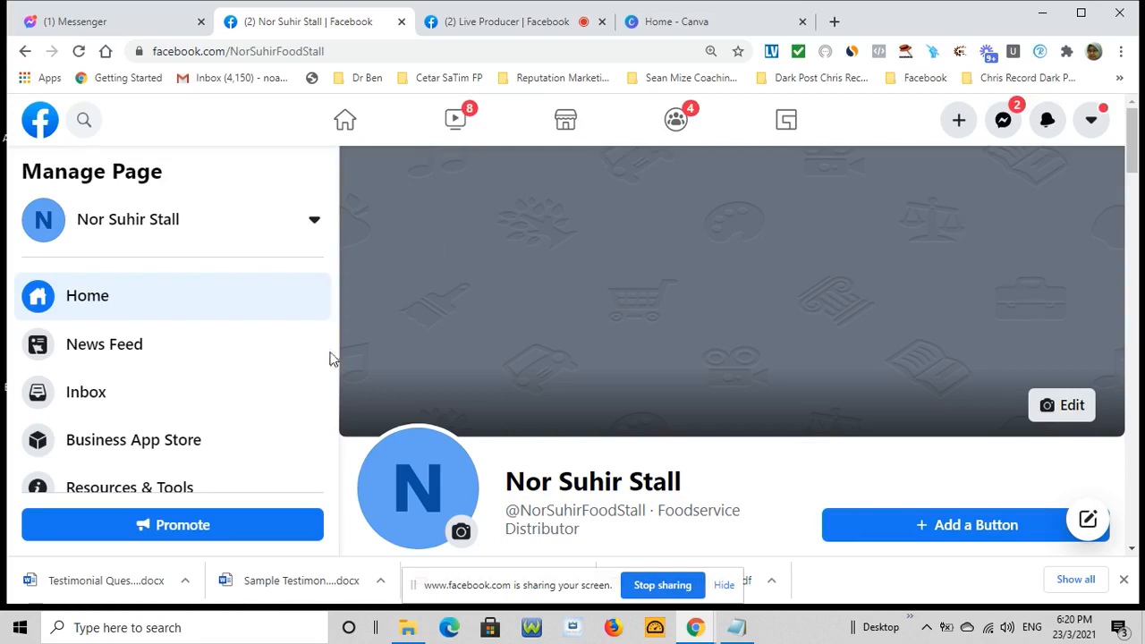
left_click(660, 25)
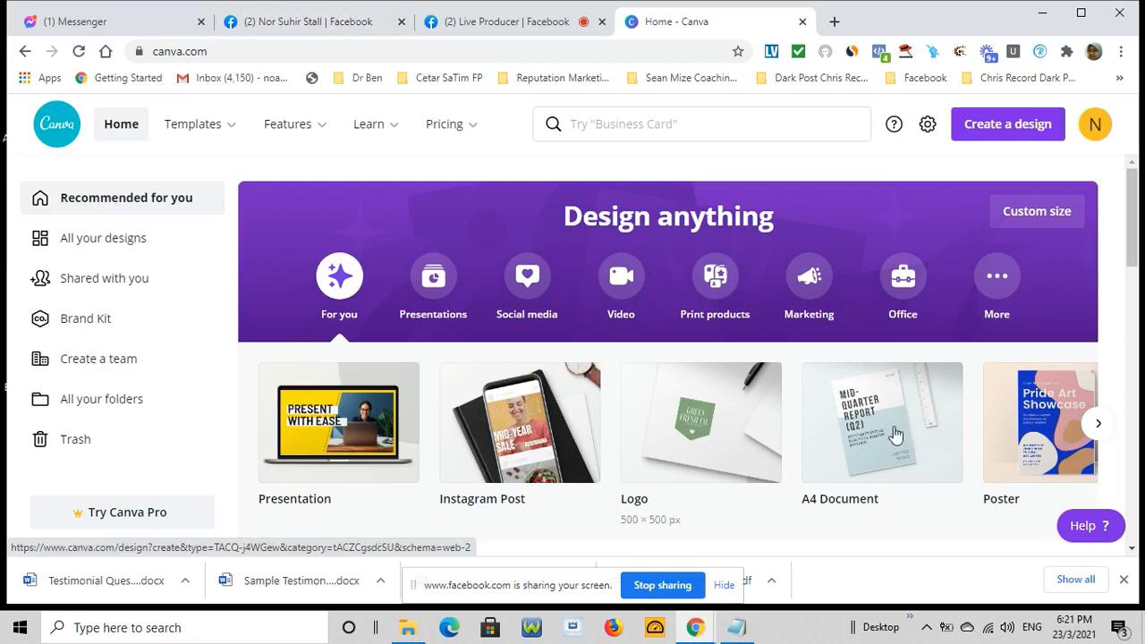
scroll(885, 420, "down", 5)
scroll(874, 426, "down", 3)
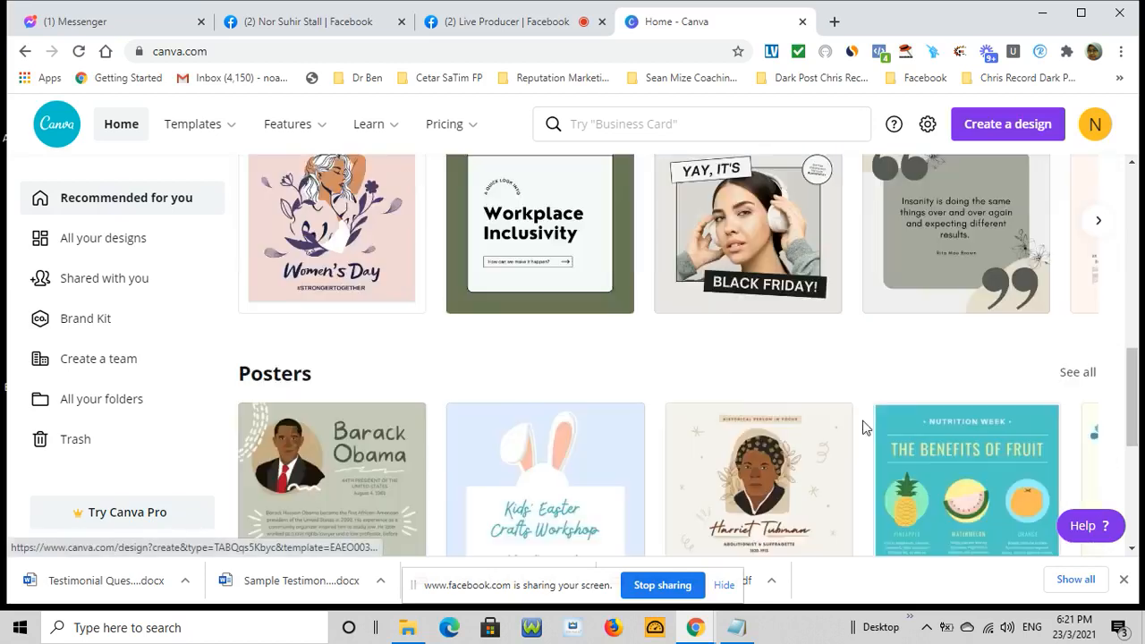
scroll(854, 419, "down", 2)
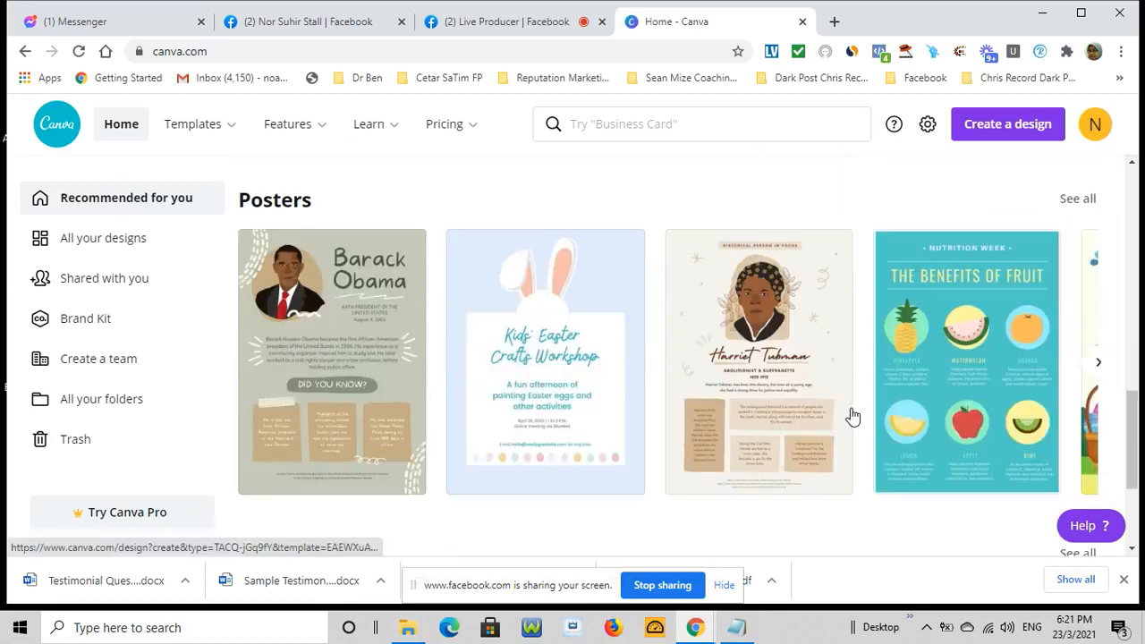
left_click(276, 26)
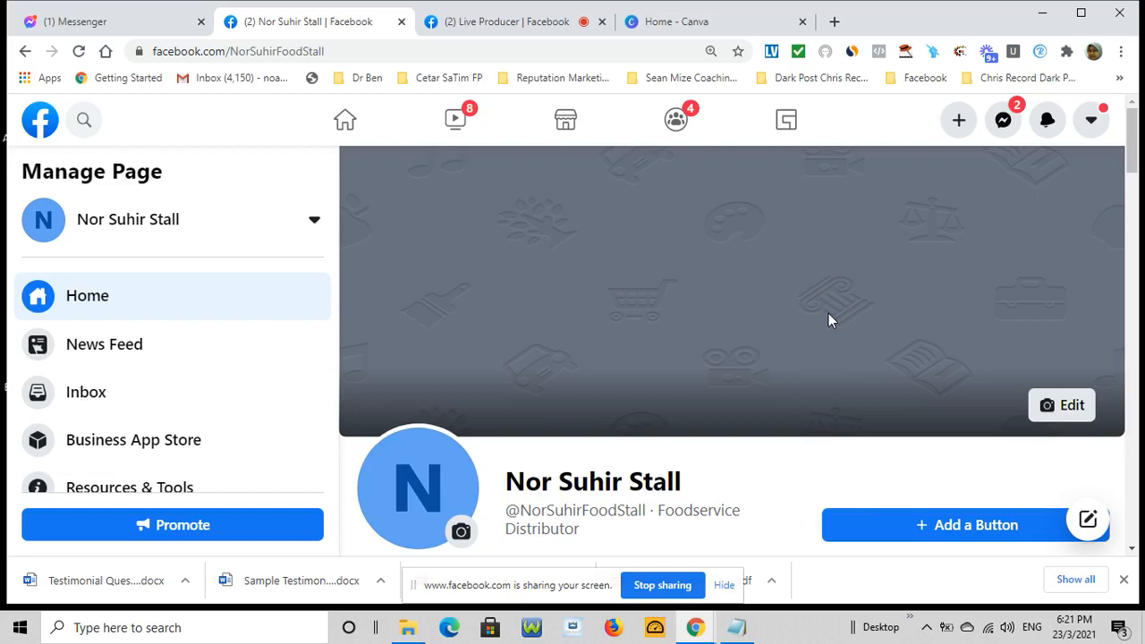
Switch to the Live Producer tab and dismiss the Customize Your Dashboard notice with Got it
left_click(472, 24)
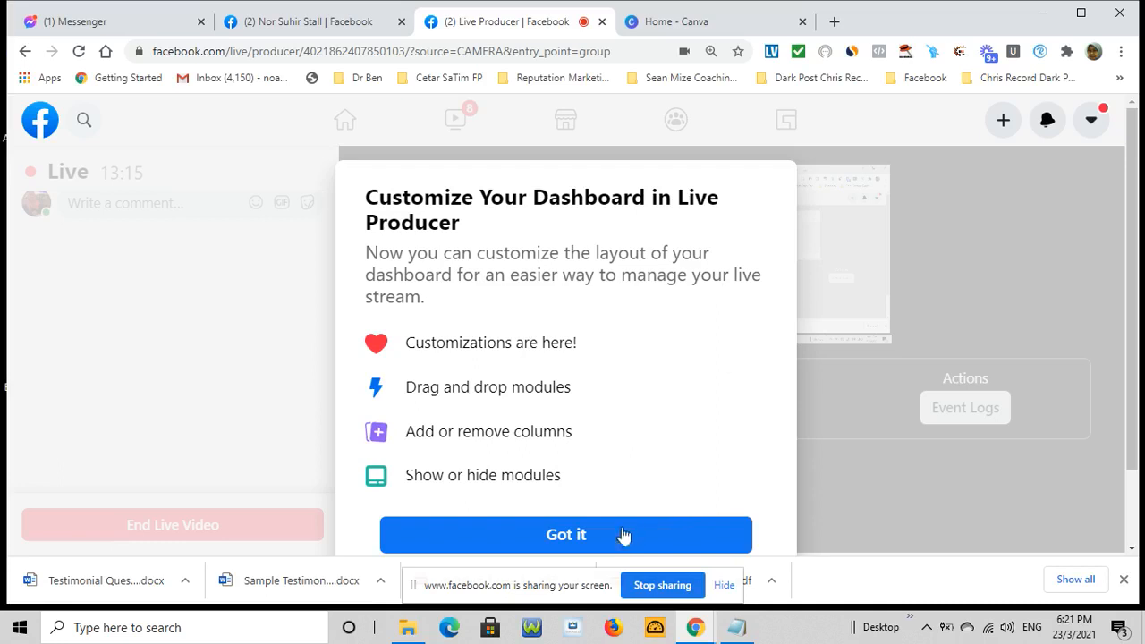
left_click(609, 542)
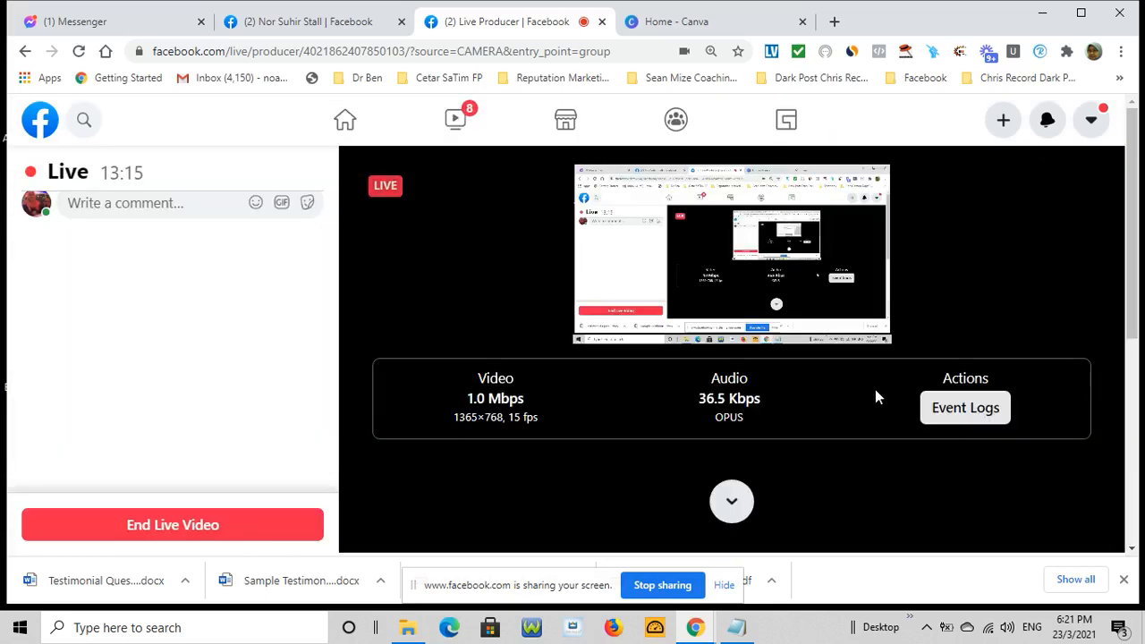